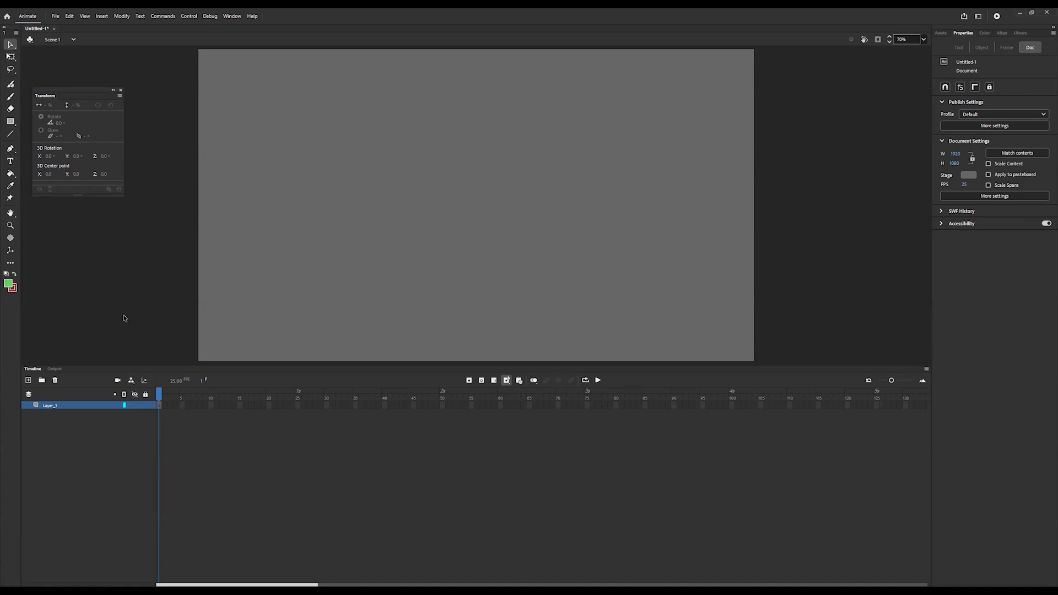
Step: Draw a green rectangle about 347 by 207 px in the stage's lower-left area and insert a keyframe at frame 50
{"action": "left_click", "coordinate": [10, 122]}
{"action": "left_click_drag", "start_coordinate": [262, 233], "coordinate": [361, 292]}
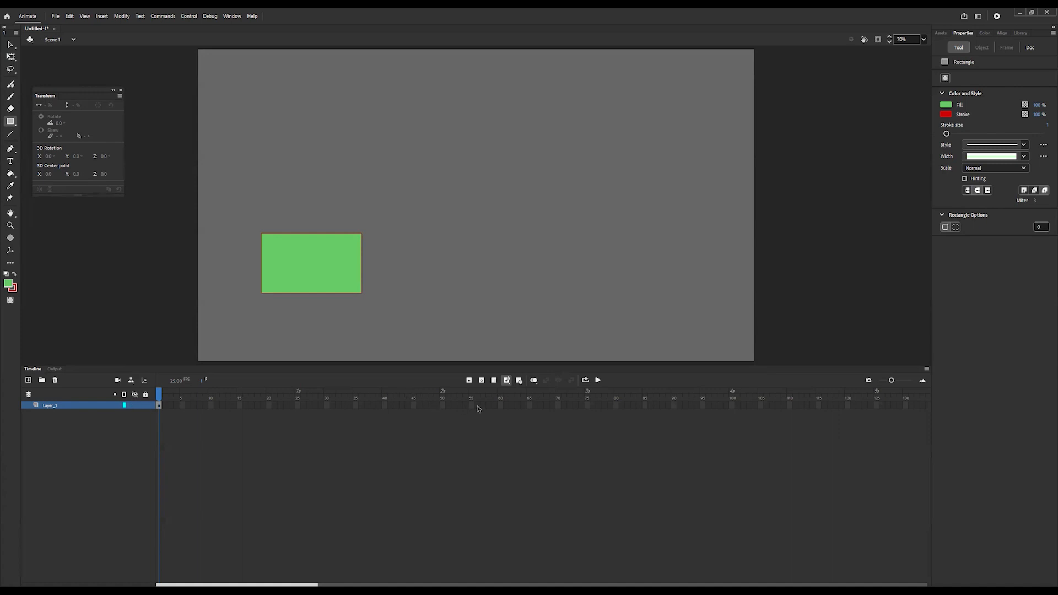
{"action": "left_click", "coordinate": [443, 405]}
{"action": "key", "text": "F5"}
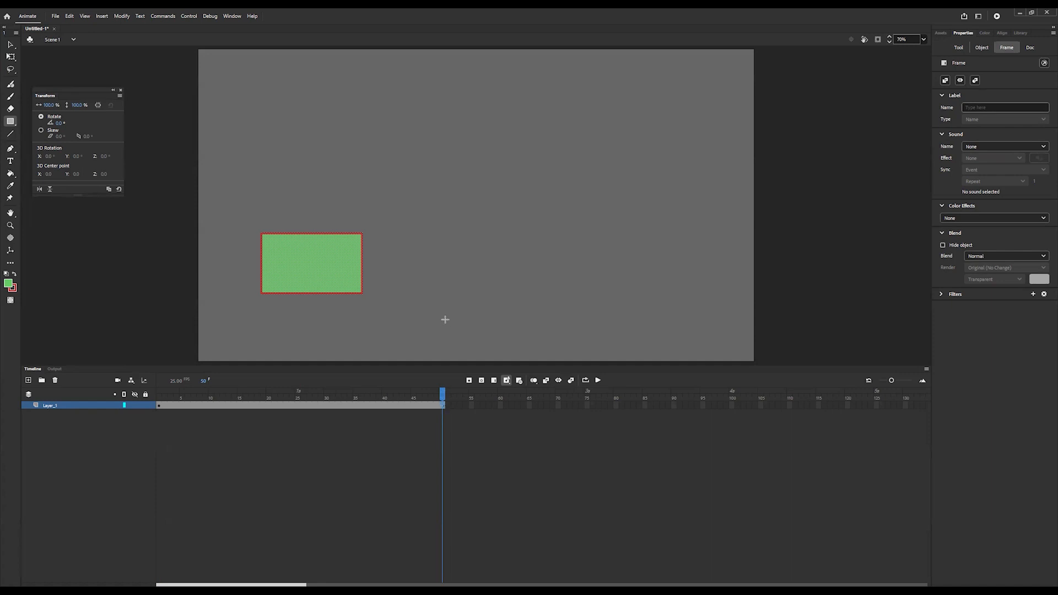
Step: At frame 50, draw a green oval in the right part of the stage and delete the rectangle
{"action": "left_click", "coordinate": [12, 123]}
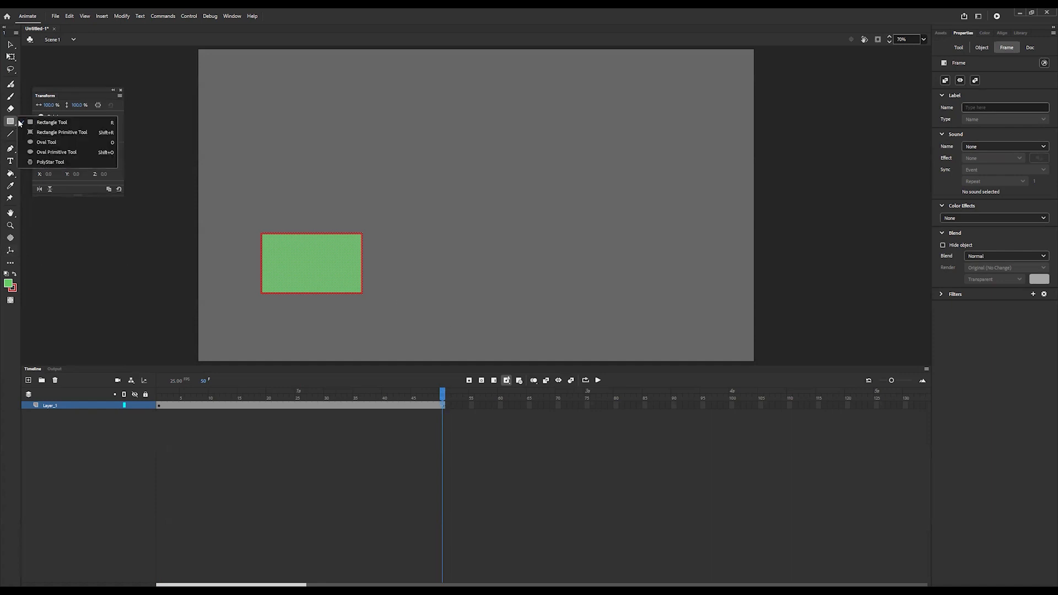
{"action": "left_click", "coordinate": [48, 142]}
{"action": "left_click_drag", "start_coordinate": [692, 175], "coordinate": [613, 249]}
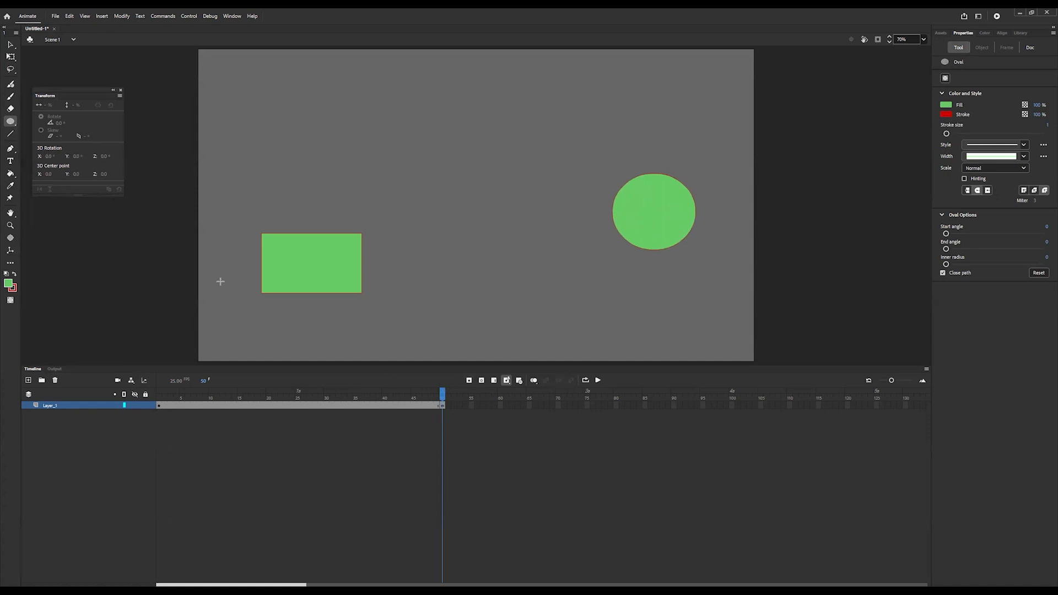
{"action": "left_click", "coordinate": [10, 122]}
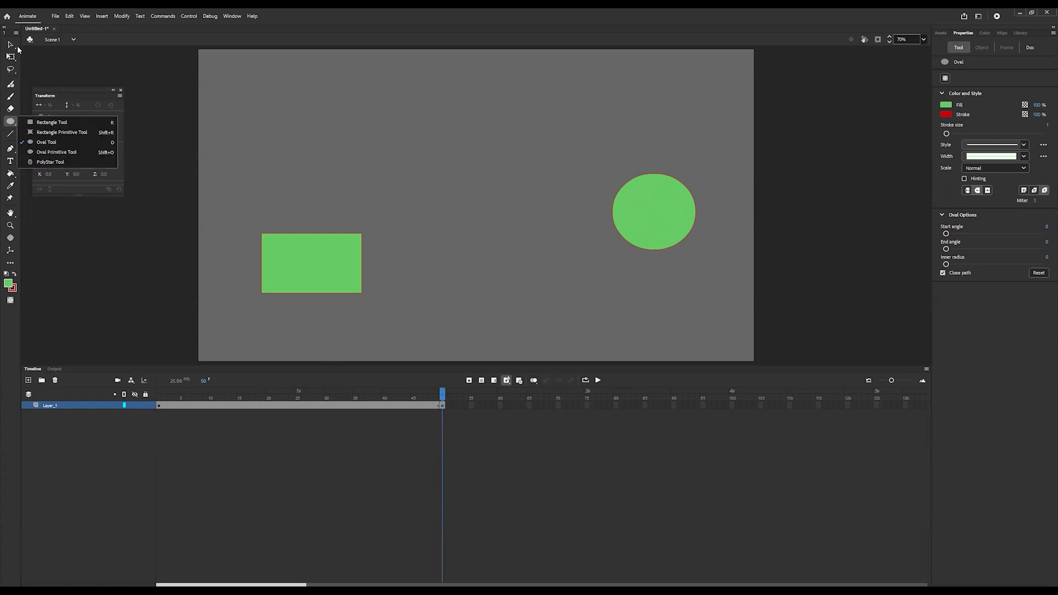
{"action": "key", "text": "q"}
{"action": "left_click", "coordinate": [332, 262]}
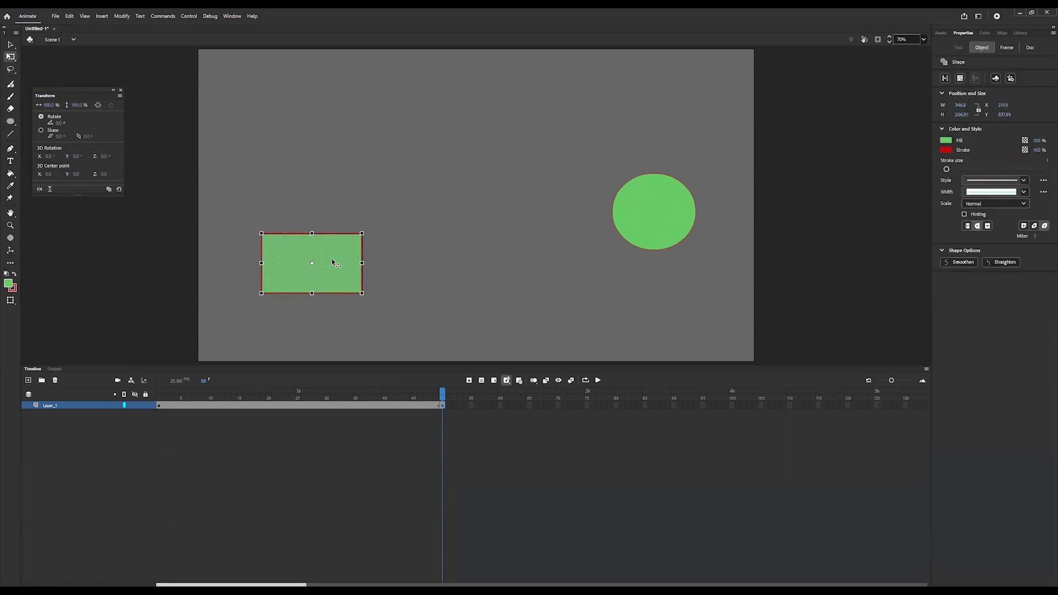
{"action": "key", "text": "Delete"}
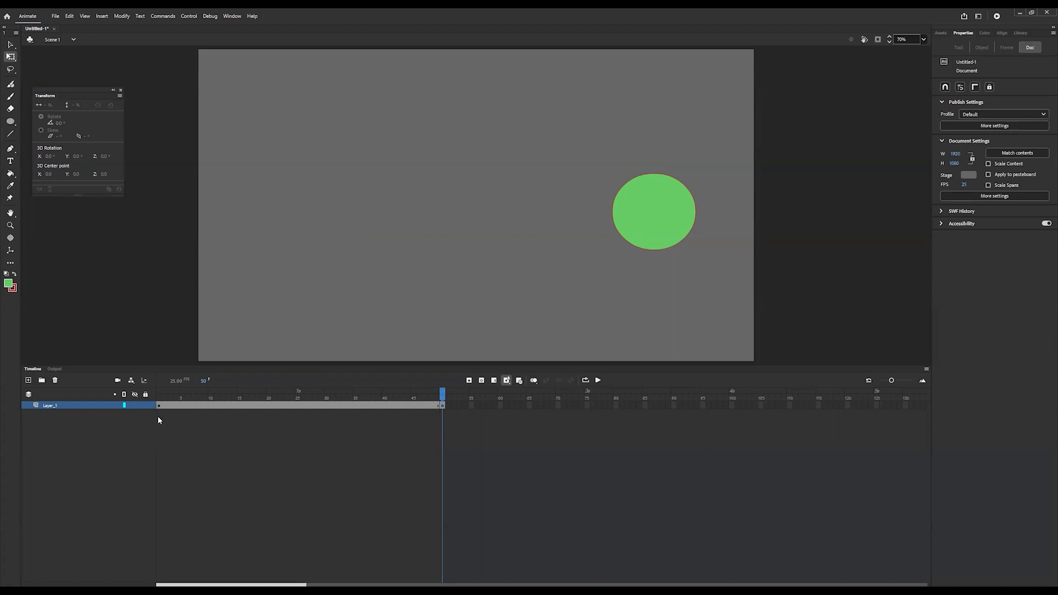
Step: Create a shape tween from the rectangle at frame 1 to the oval at frame 50 and scrub back to the start
{"action": "left_click", "coordinate": [260, 407]}
{"action": "right_click", "coordinate": [260, 405]}
{"action": "left_click", "coordinate": [309, 182]}
{"action": "left_click", "coordinate": [442, 405]}
{"action": "right_click", "coordinate": [442, 404]}
{"action": "left_click", "coordinate": [488, 179]}
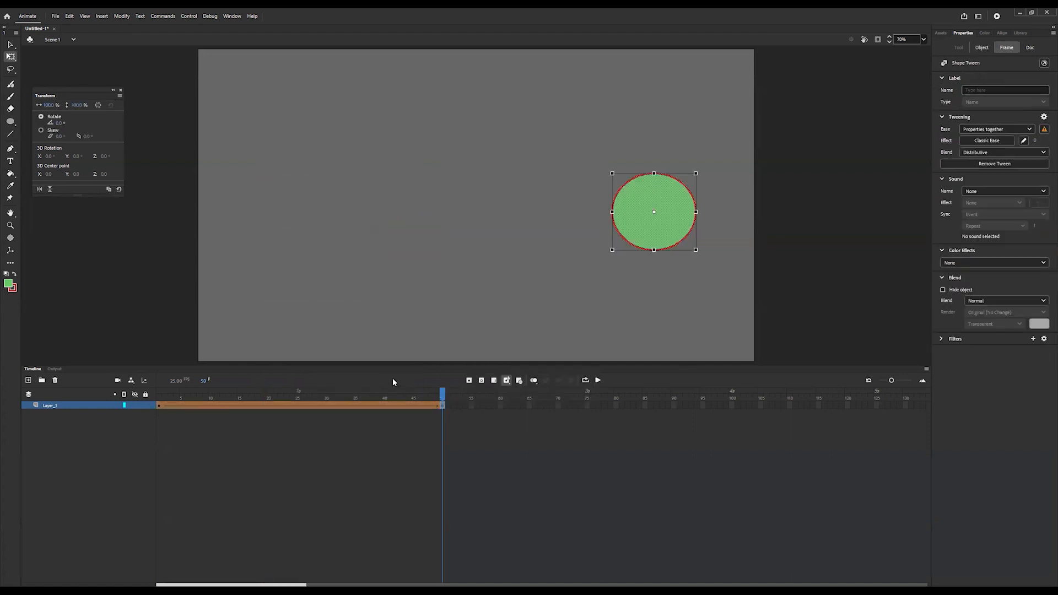
{"action": "left_click_drag", "start_coordinate": [391, 392], "coordinate": [156, 388]}
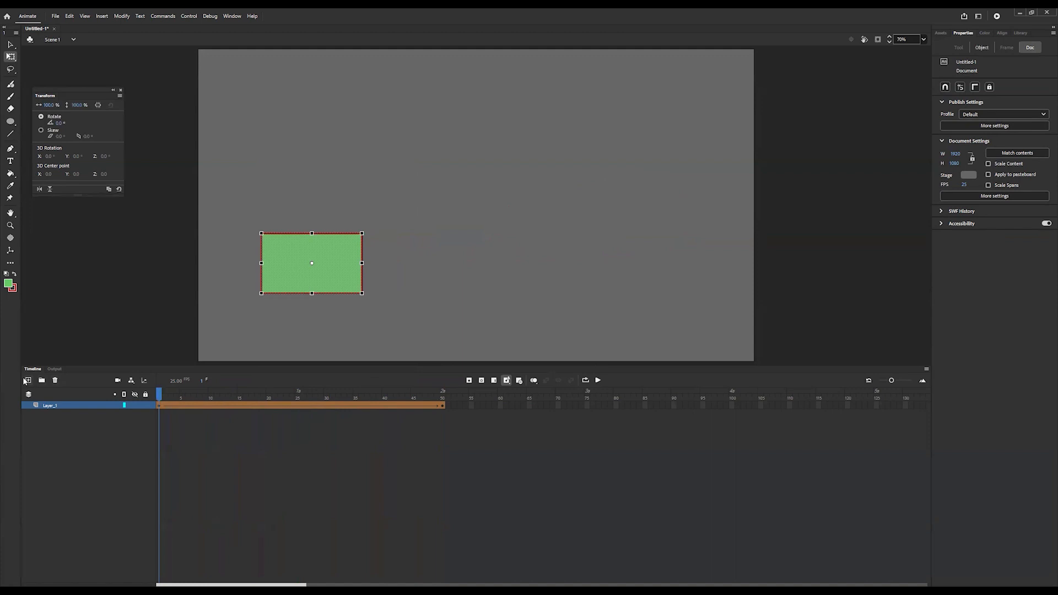
Step: Add a new layer and draw a green circle about 247 px wide above the rectangle at frame 1
{"action": "left_click", "coordinate": [28, 380]}
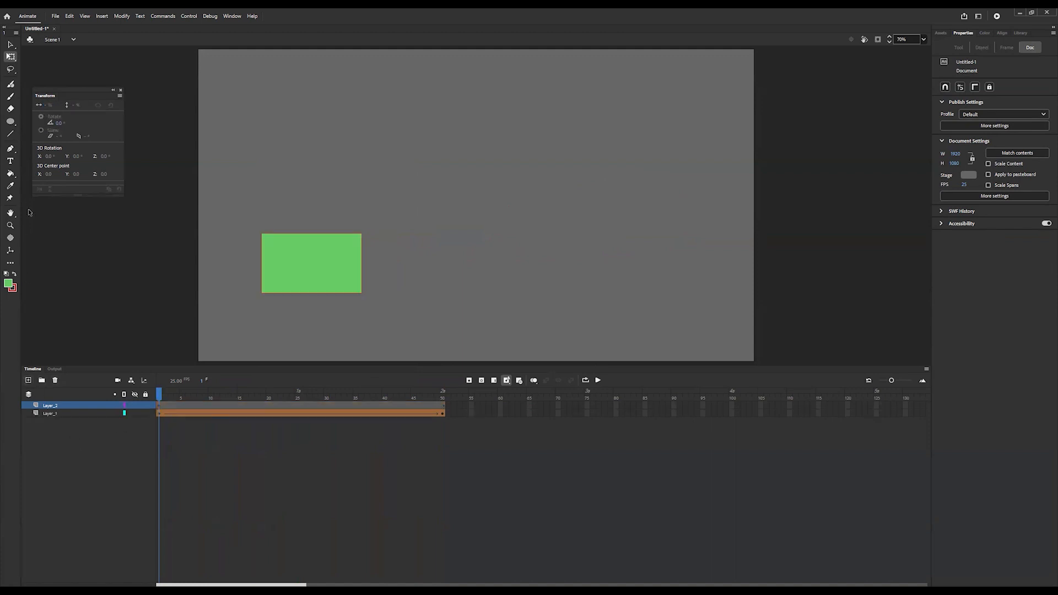
{"action": "left_click", "coordinate": [10, 122]}
{"action": "left_click_drag", "start_coordinate": [251, 79], "coordinate": [323, 128]}
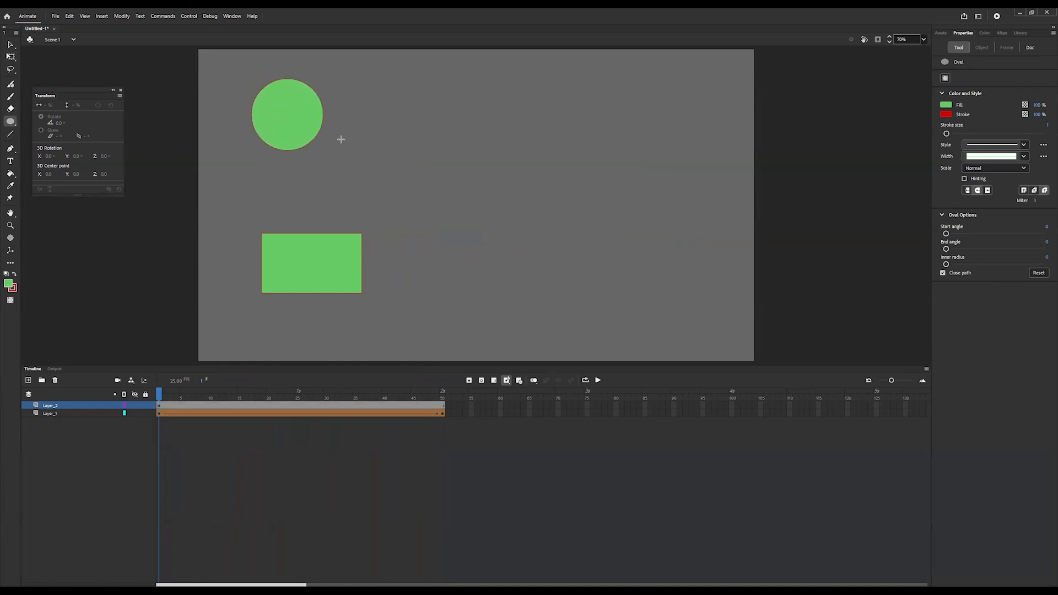
Step: Try to move the circle across the stage with the Free Transform tool, and undo the move
{"action": "left_click", "coordinate": [10, 56]}
{"action": "left_click_drag", "start_coordinate": [291, 121], "coordinate": [424, 141]}
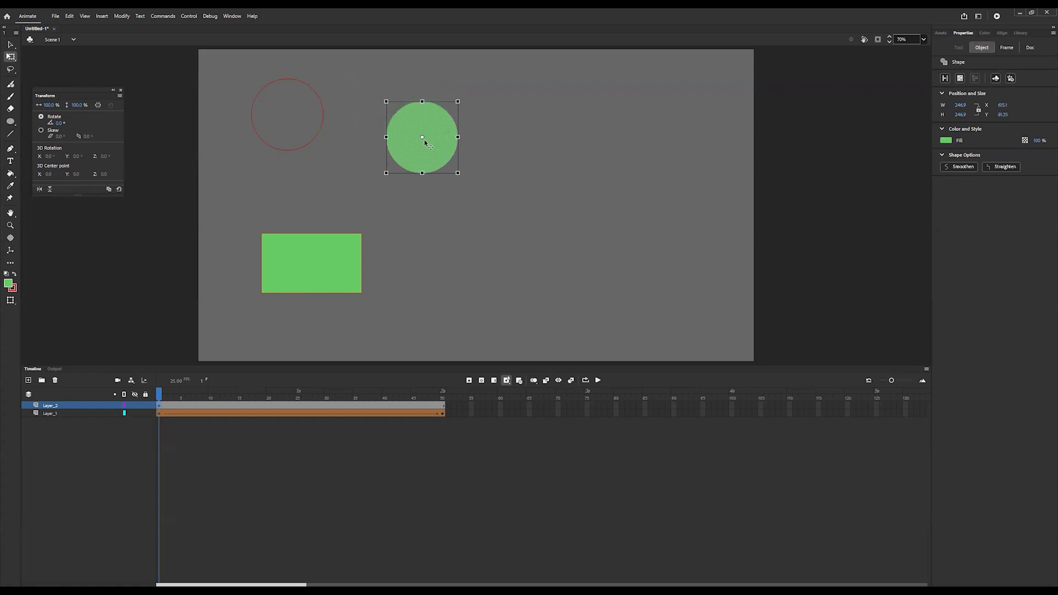
{"action": "key", "text": "ctrl+z"}
{"action": "key", "text": "ctrl+z"}
Step: Nudge the circle together with its outline, duplicate it three times, and line the copies up in one evenly spaced row
{"action": "mouse_move", "coordinate": [282, 125]}
{"action": "left_mouse_down"}
{"action": "mouse_move", "coordinate": [479, 222]}
{"action": "mouse_move", "coordinate": [508, 314]}
{"action": "mouse_move", "coordinate": [489, 161]}
{"action": "mouse_move", "coordinate": [314, 111]}
{"action": "mouse_move", "coordinate": [273, 118]}
{"action": "mouse_move", "coordinate": [283, 123]}
{"action": "left_mouse_up"}
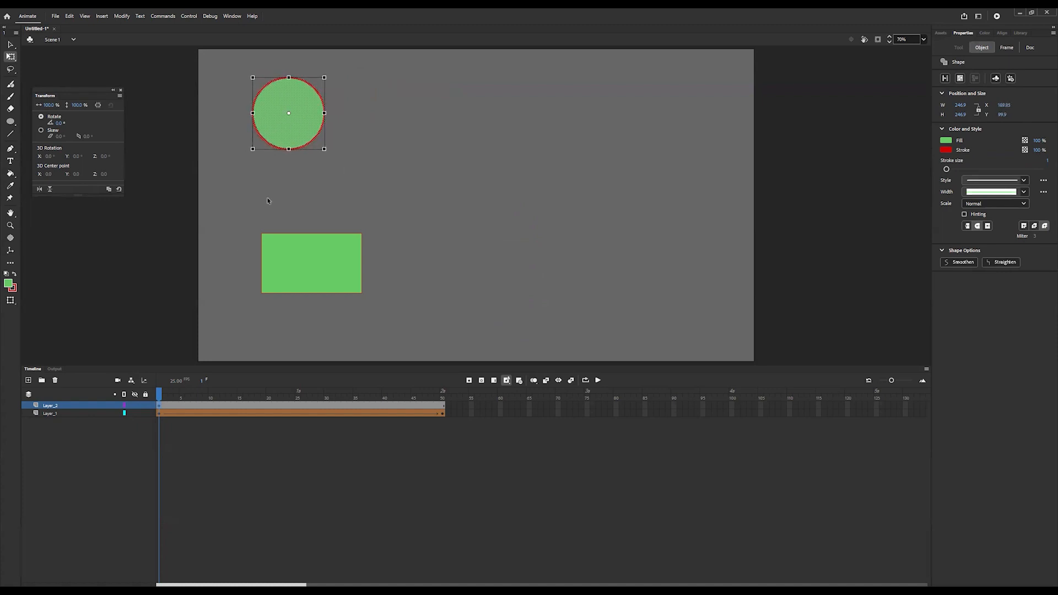
{"action": "left_click", "coordinate": [51, 449]}
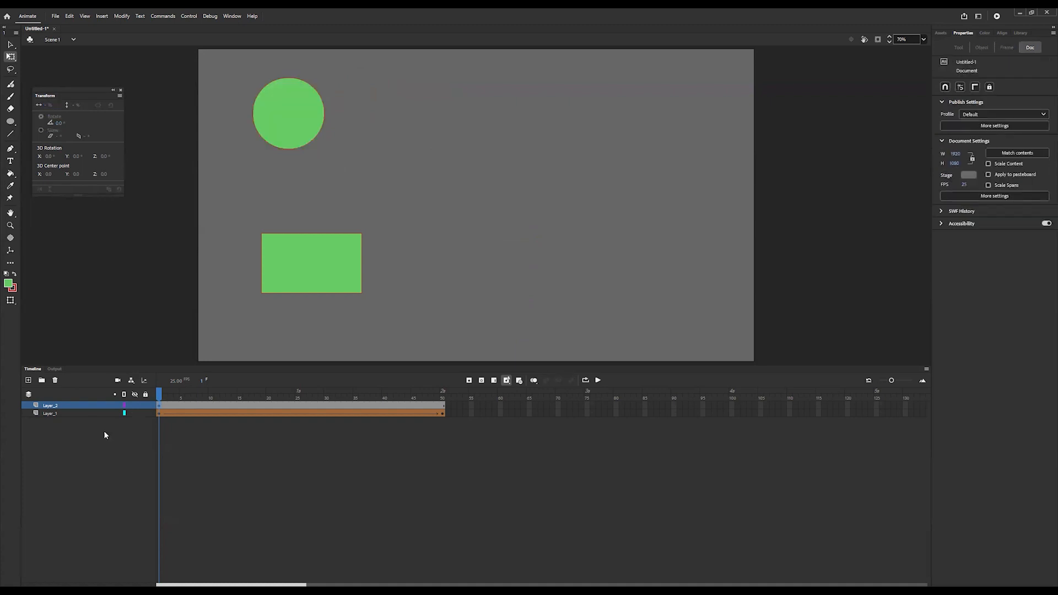
{"action": "left_click", "coordinate": [282, 109]}
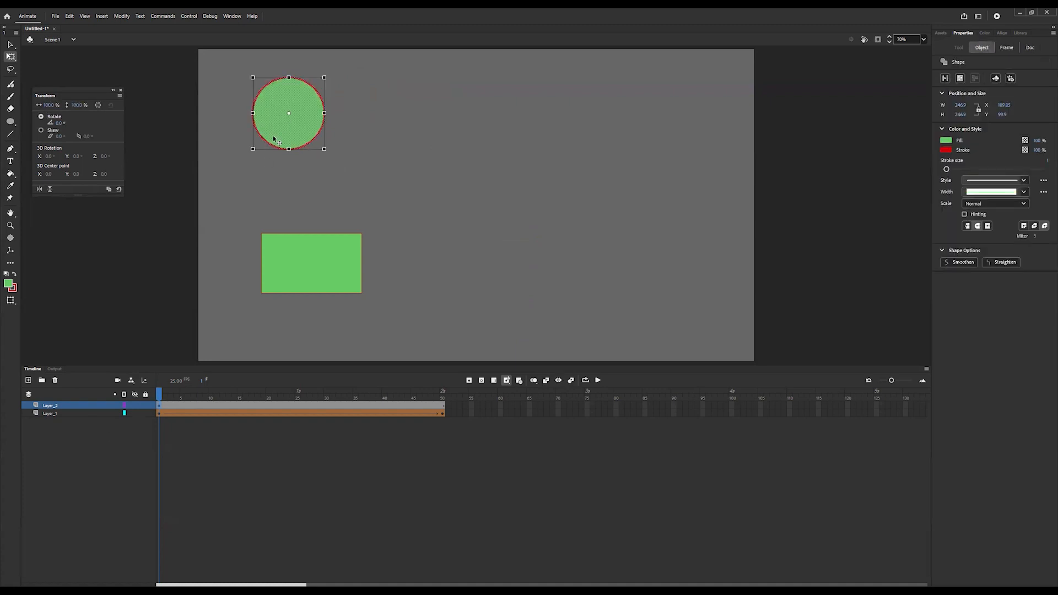
{"action": "key", "text": "ctrl+d"}
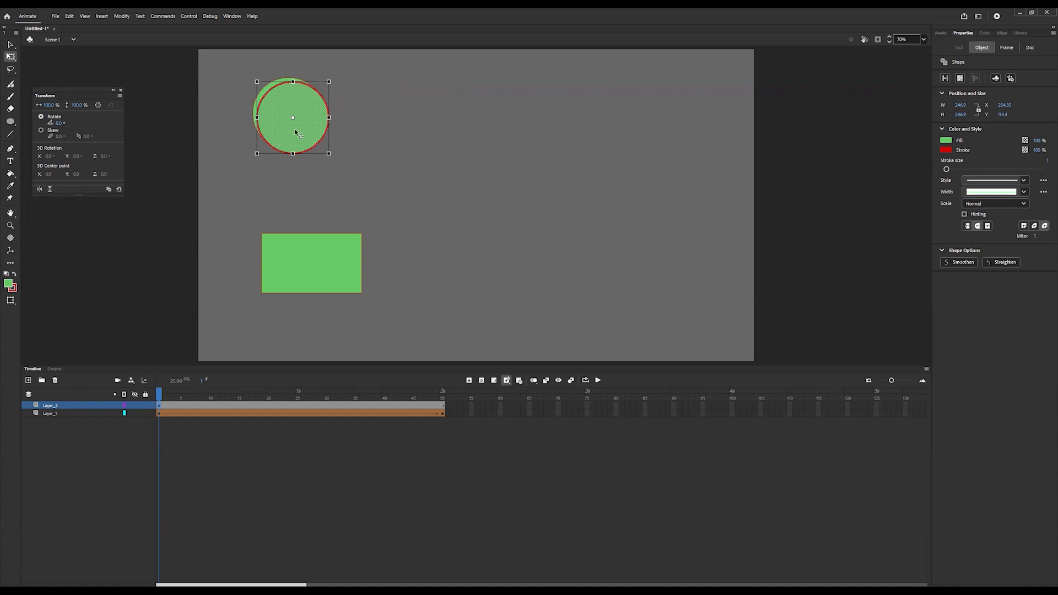
{"action": "left_click_drag", "start_coordinate": [297, 138], "coordinate": [378, 135]}
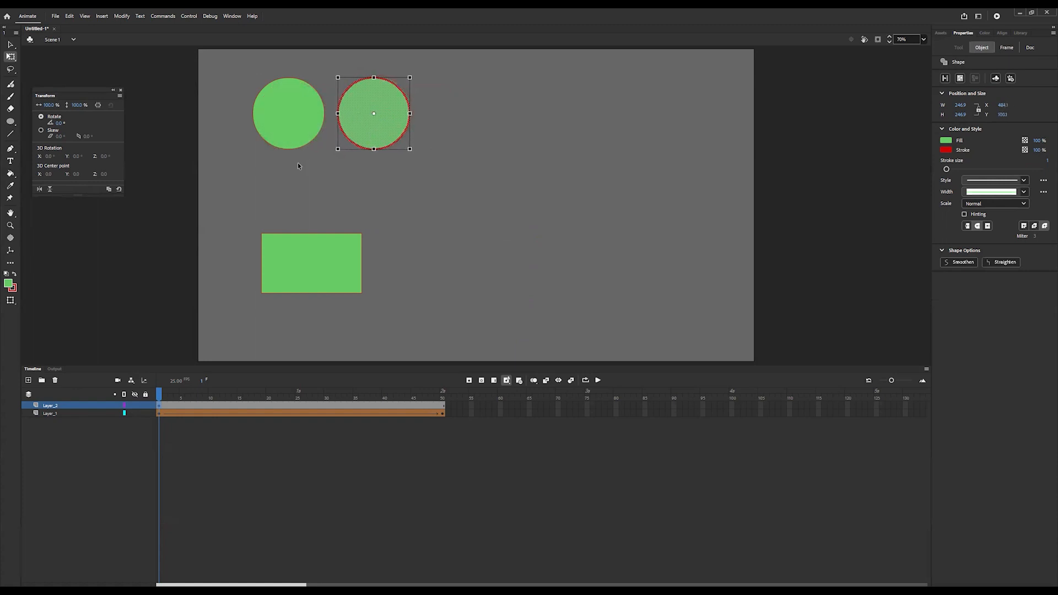
{"action": "key", "text": "ctrl+d"}
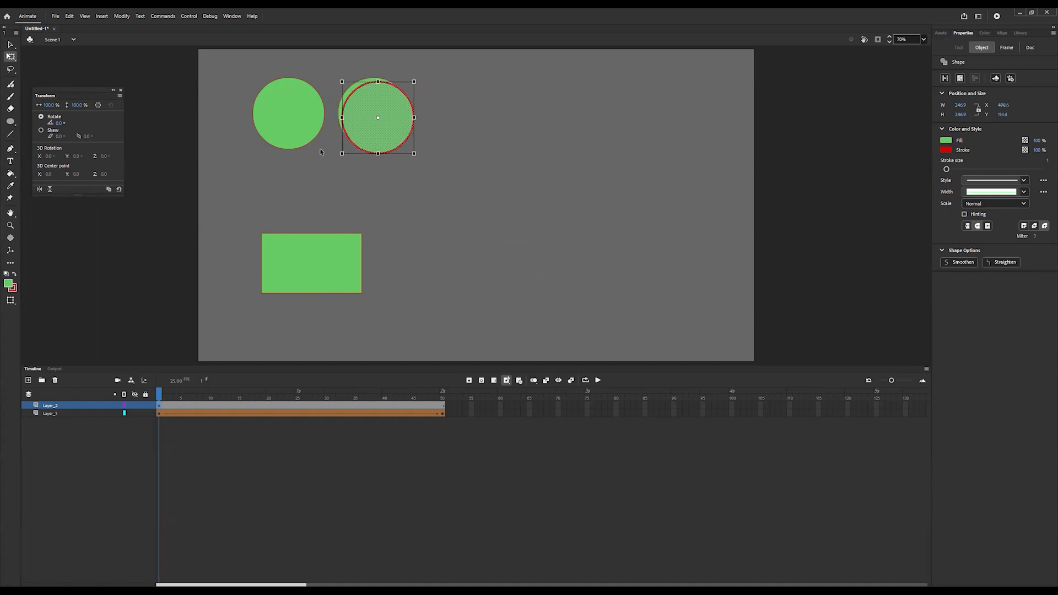
{"action": "left_click_drag", "start_coordinate": [393, 125], "coordinate": [469, 124]}
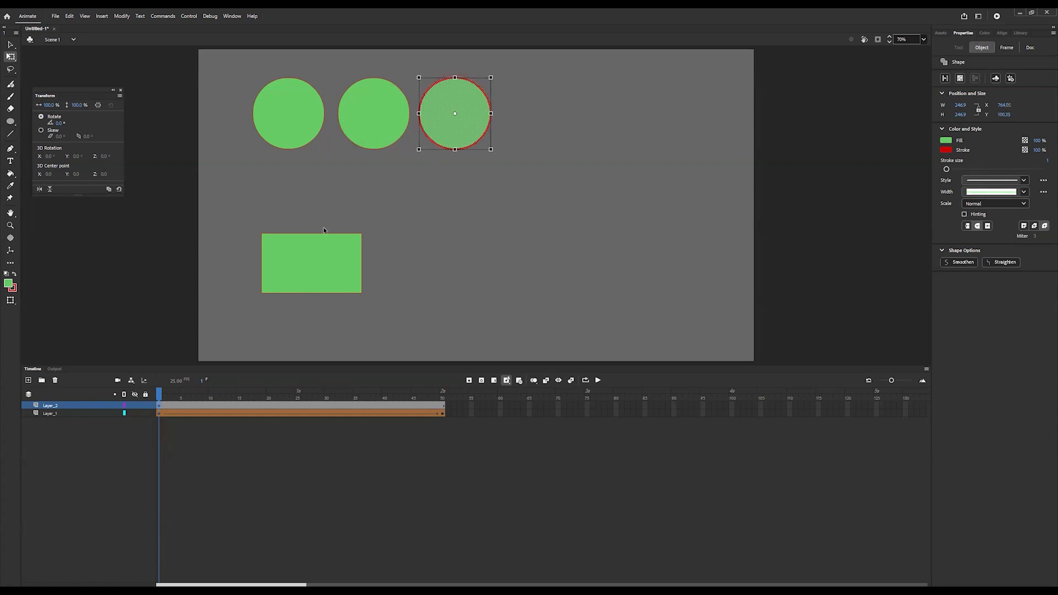
{"action": "left_click_drag", "start_coordinate": [477, 118], "coordinate": [553, 121]}
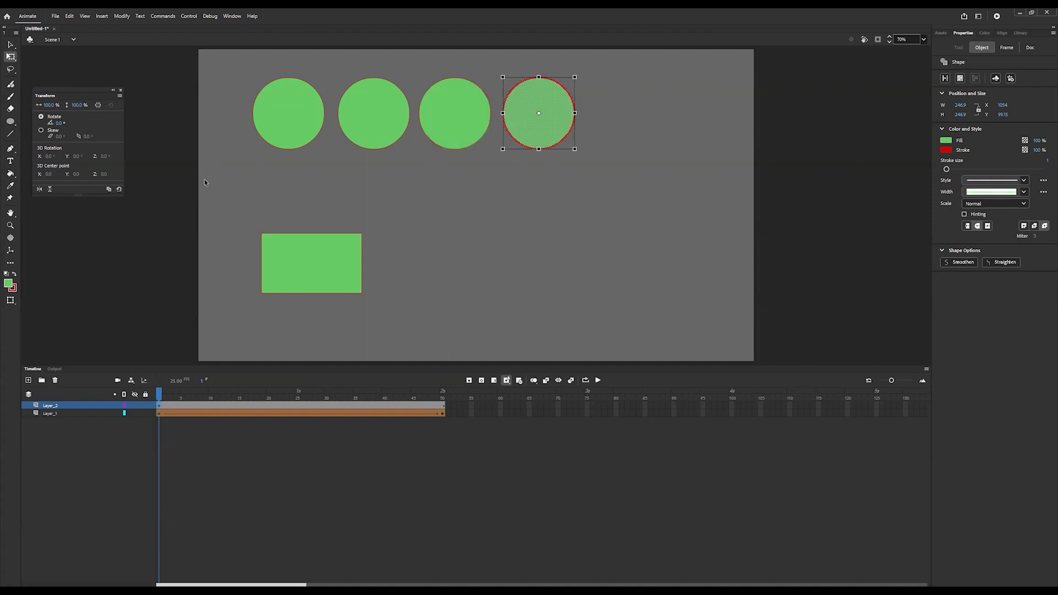
Step: Set the second circle's stroke to dark red #990000 and its fill to bright red
{"action": "left_click_drag", "start_coordinate": [633, 197], "coordinate": [378, 174]}
{"action": "left_click", "coordinate": [367, 100]}
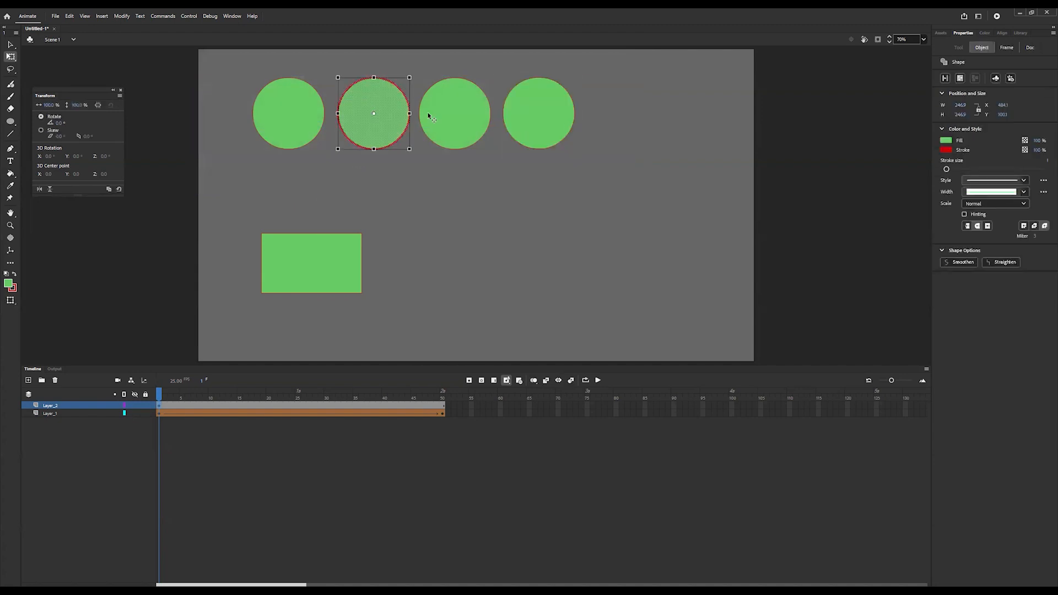
{"action": "left_click", "coordinate": [946, 151]}
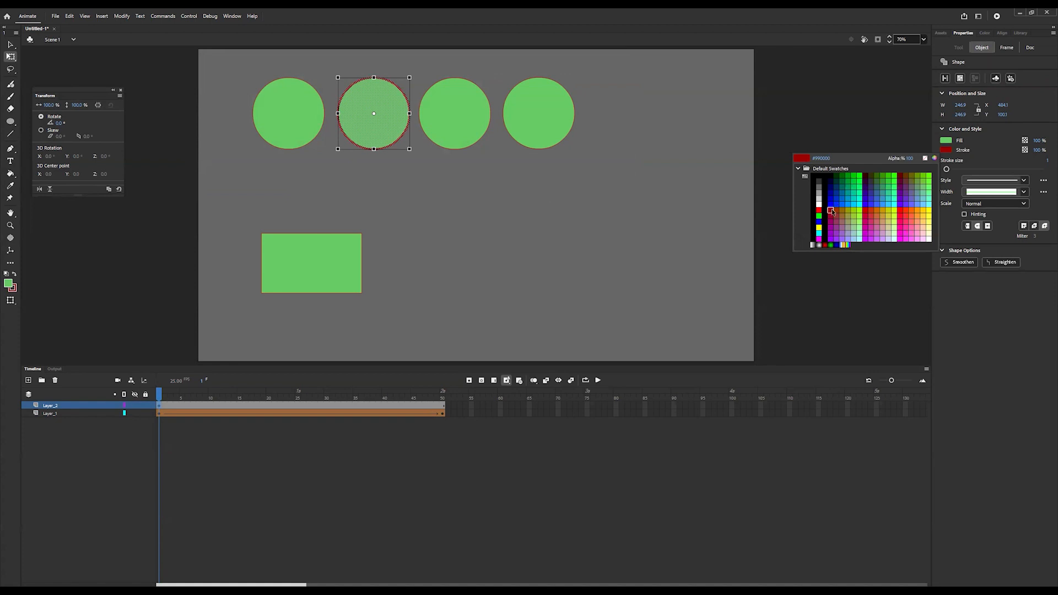
{"action": "left_click", "coordinate": [831, 210]}
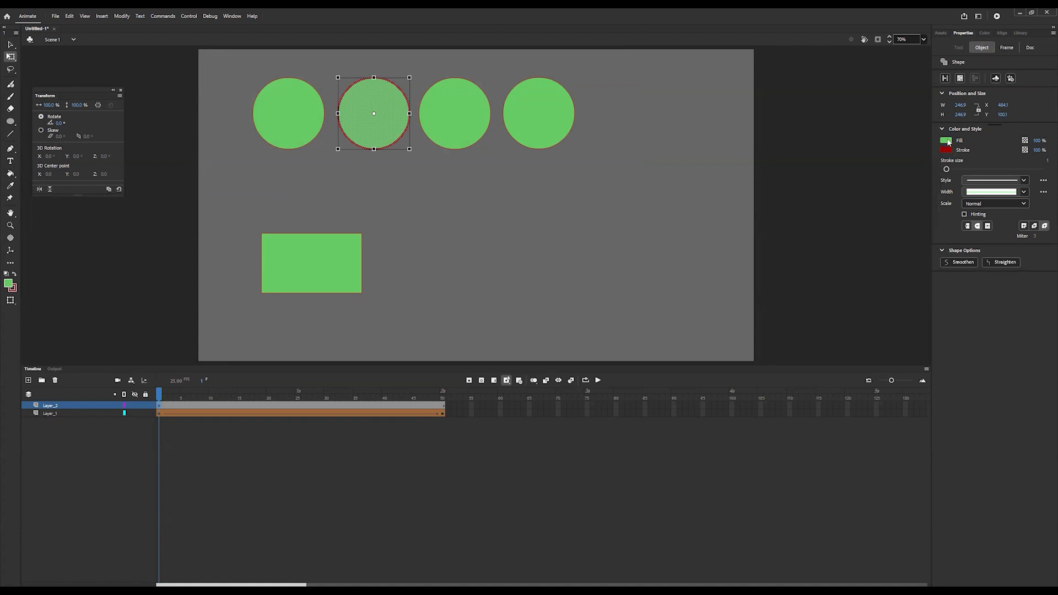
{"action": "left_click", "coordinate": [947, 142]}
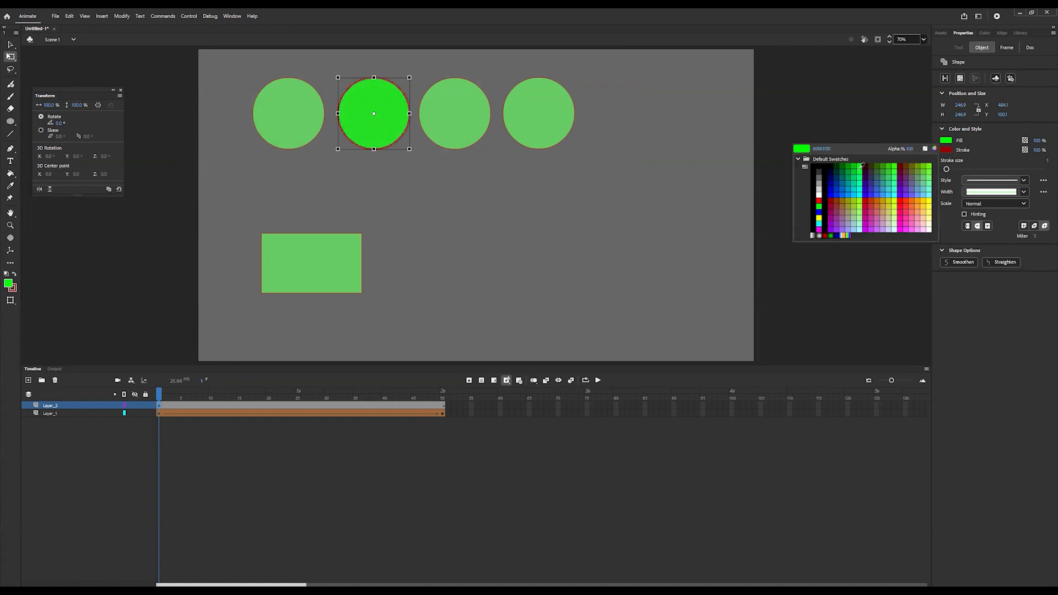
{"action": "left_click", "coordinate": [818, 200]}
Step: Change the third circle's fill to blue #3300FF
{"action": "left_click", "coordinate": [479, 120]}
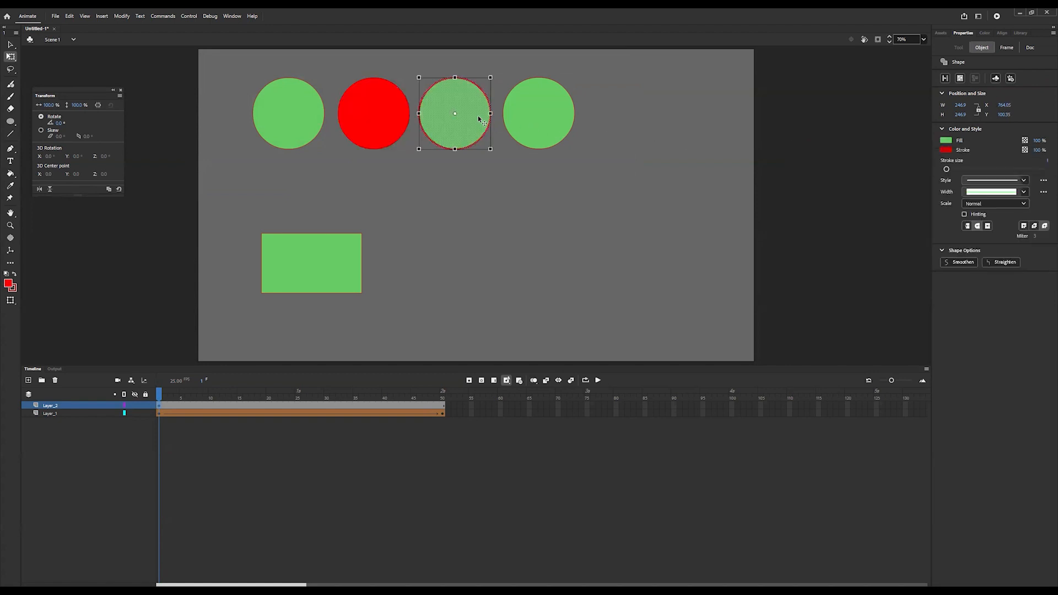
{"action": "left_click", "coordinate": [945, 141]}
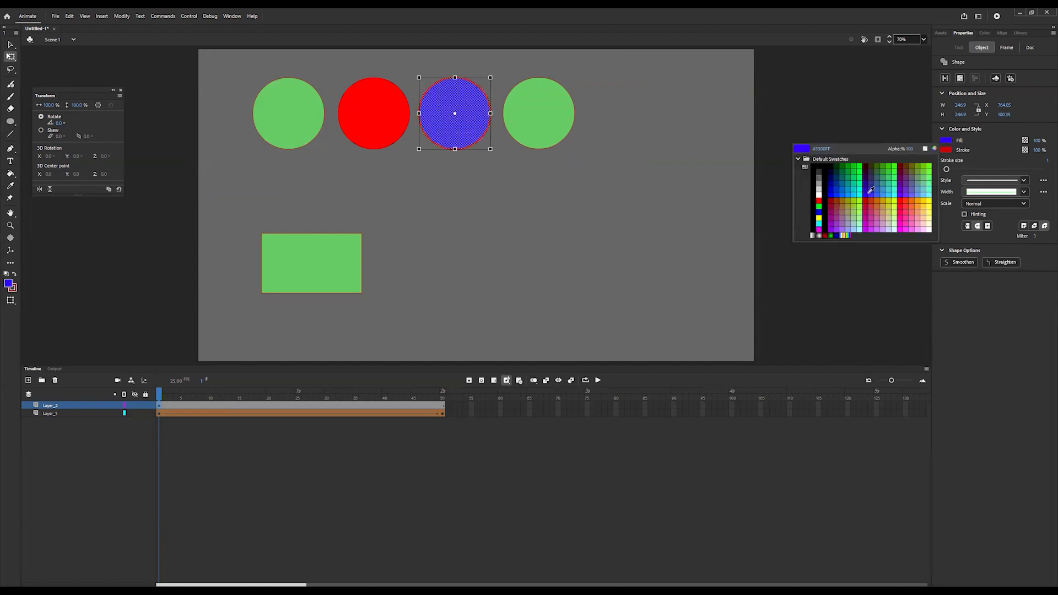
{"action": "left_click", "coordinate": [866, 194]}
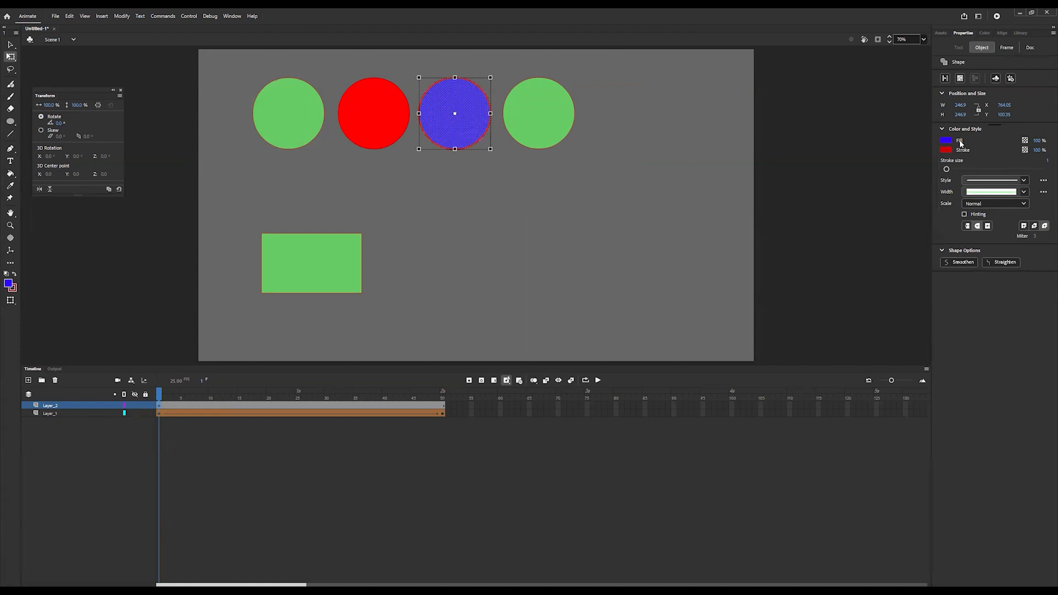
Step: Change the fourth circle's fill to yellow and deselect it
{"action": "left_click", "coordinate": [551, 112]}
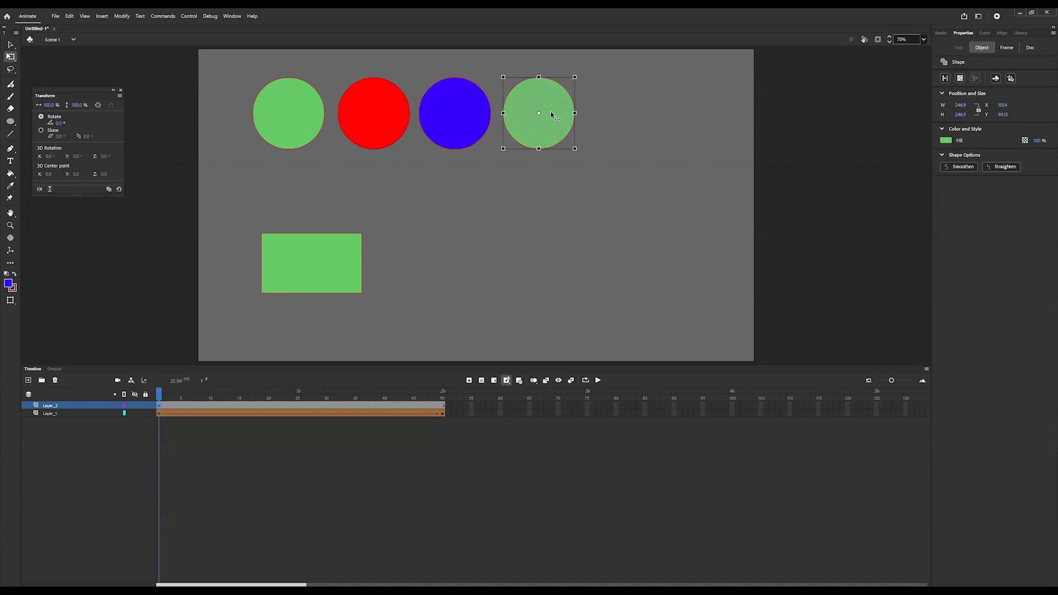
{"action": "left_click", "coordinate": [950, 141]}
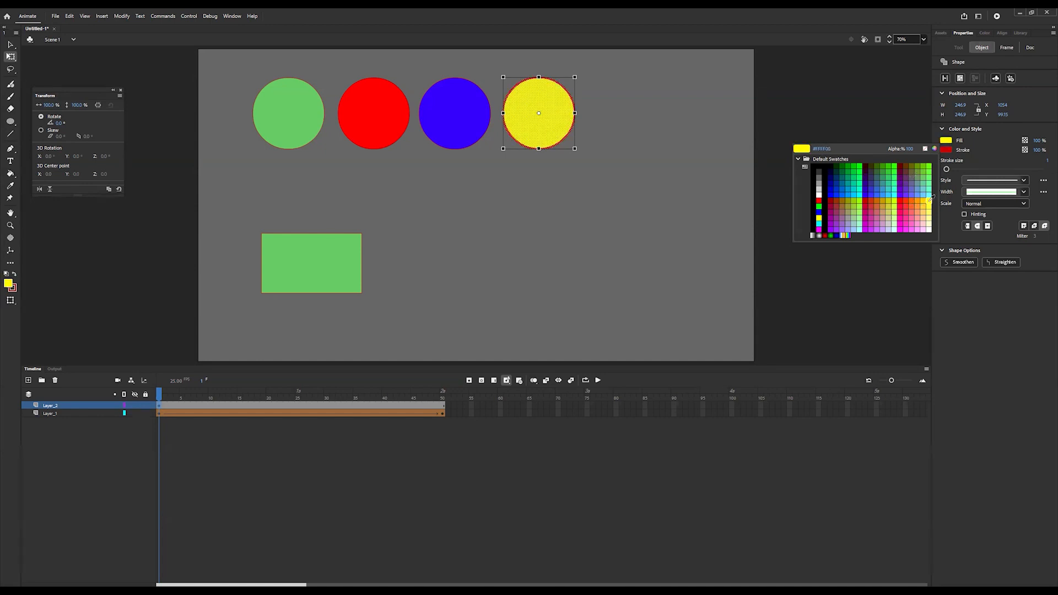
{"action": "left_click", "coordinate": [508, 163]}
{"action": "left_click", "coordinate": [489, 246]}
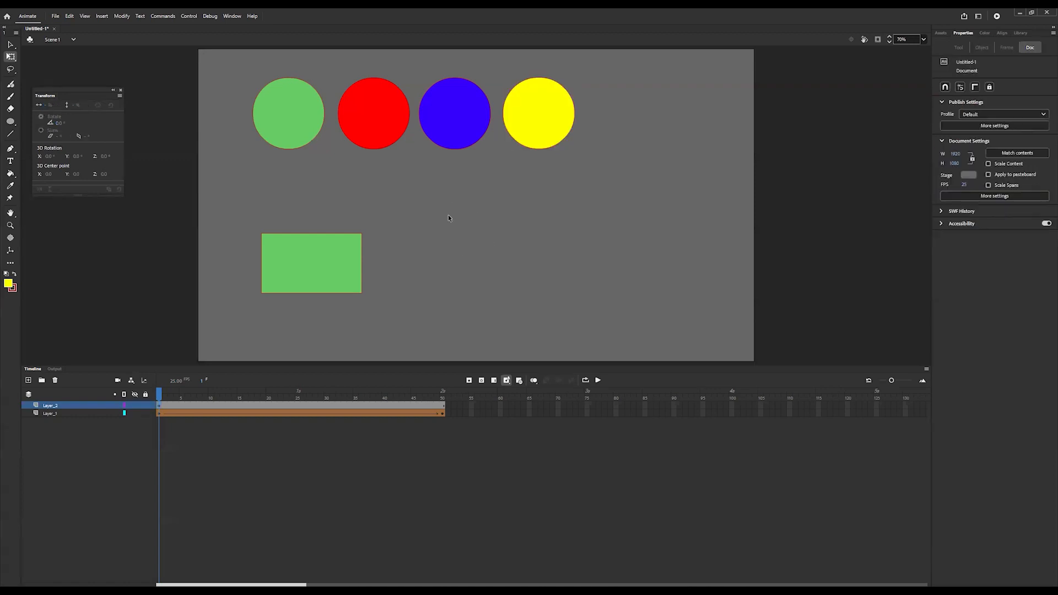
Step: Select all four circles and distribute them to separate layers
{"action": "left_click_drag", "start_coordinate": [608, 157], "coordinate": [236, 70]}
{"action": "right_click", "coordinate": [300, 156]}
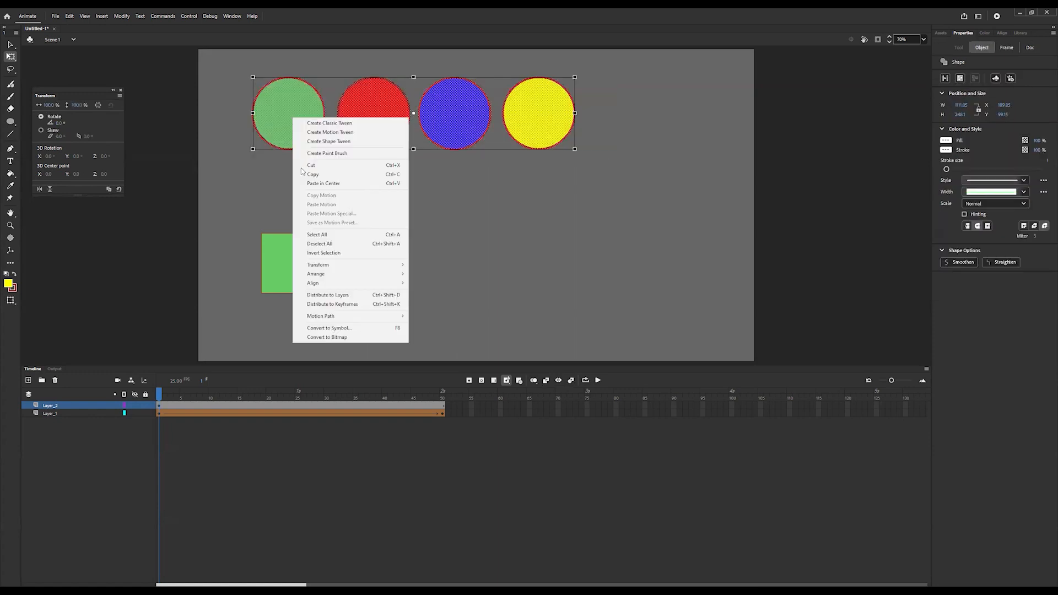
{"action": "left_click", "coordinate": [319, 295]}
{"action": "left_click", "coordinate": [303, 198]}
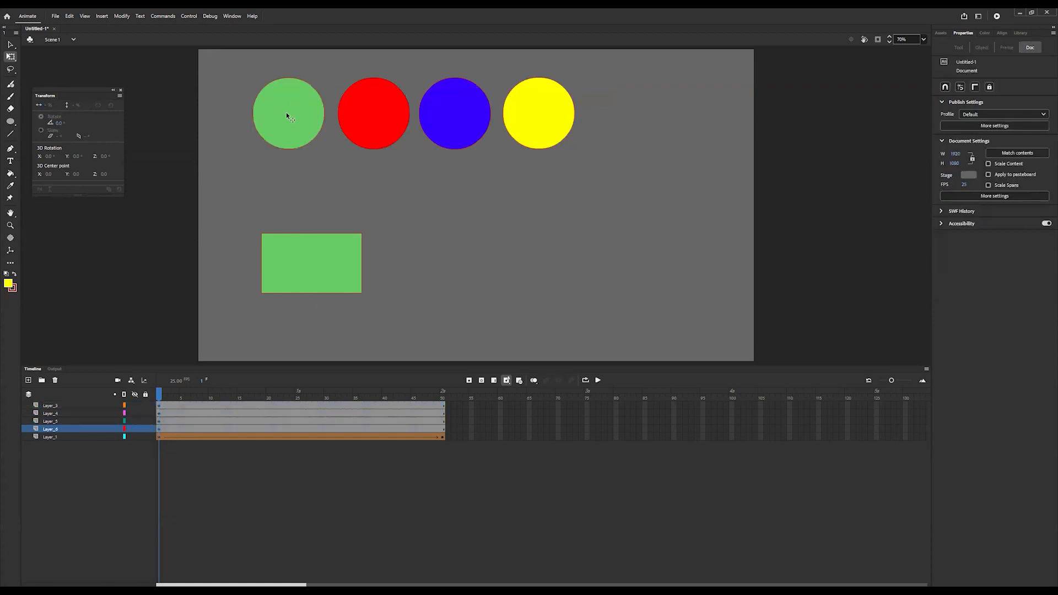
Step: Start converting the green circle, including its outline, to a symbol and set the symbol type to Button
{"action": "left_click_drag", "start_coordinate": [223, 58], "coordinate": [329, 167]}
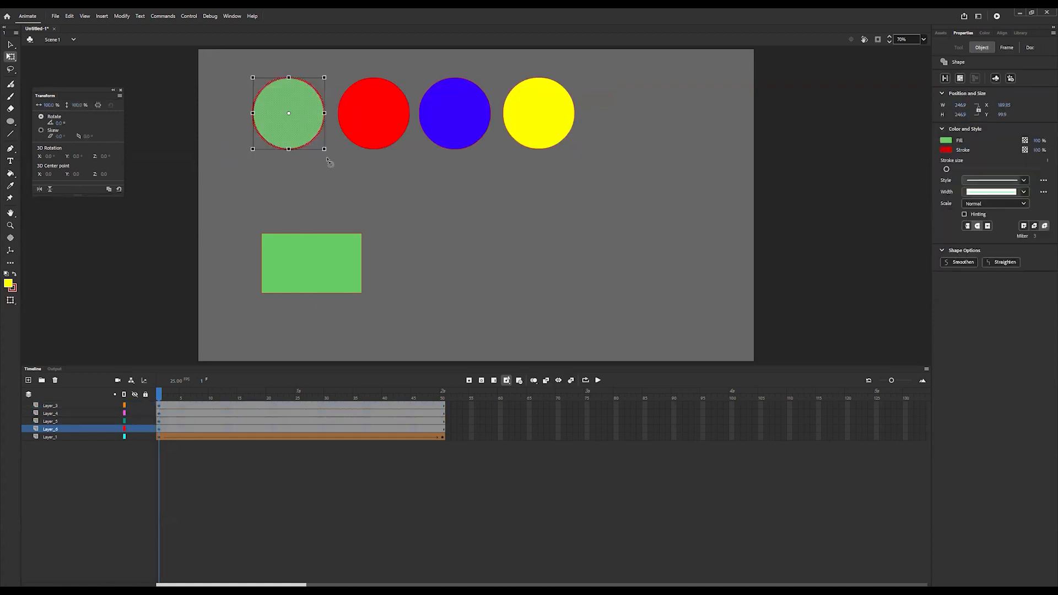
{"action": "right_click", "coordinate": [302, 100]}
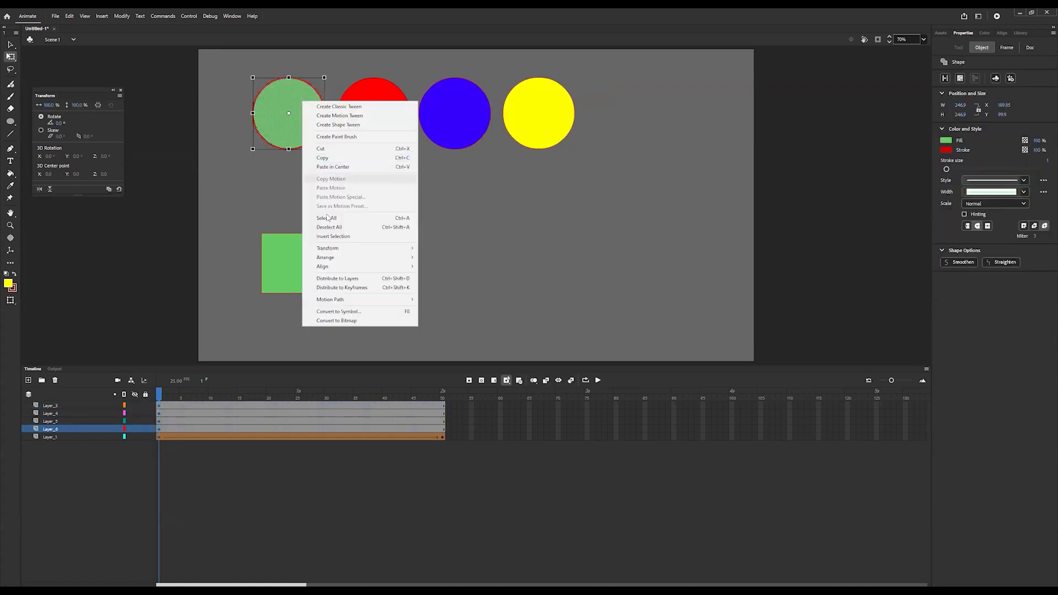
{"action": "left_click", "coordinate": [368, 312]}
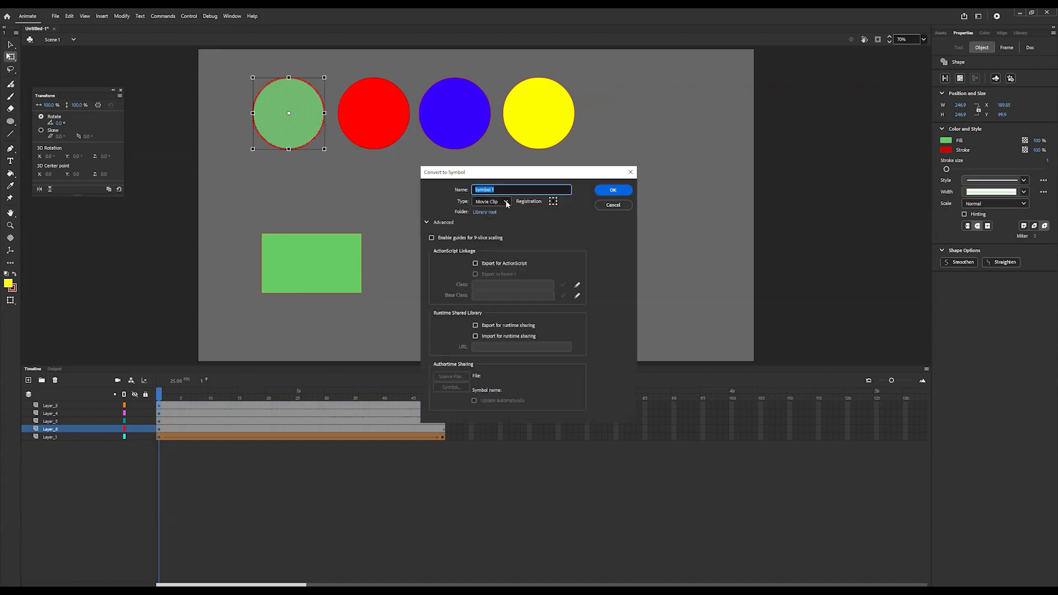
{"action": "left_click", "coordinate": [501, 201]}
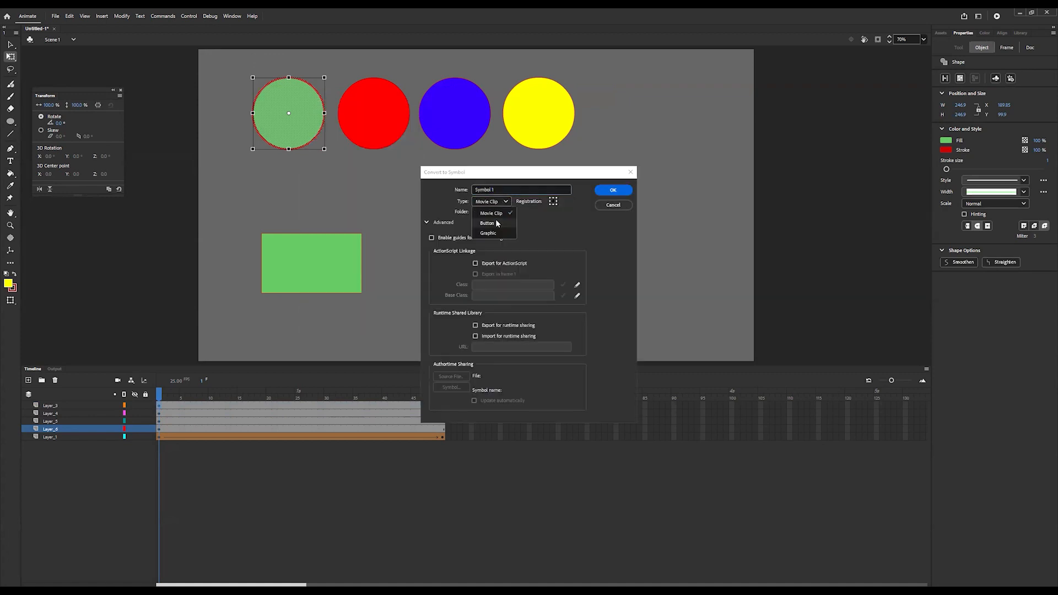
{"action": "left_click", "coordinate": [496, 223]}
Step: Name the new button symbol Play, create it, and give the instance the name Btn_Play
{"action": "left_click", "coordinate": [532, 189]}
{"action": "key", "text": "ctrl+a"}
{"action": "key", "text": "BackSpace"}
{"action": "type", "text": "gree"}
{"action": "key", "text": "BackSpace"}
{"action": "key", "text": "BackSpace"}
{"action": "key", "text": "BackSpace"}
{"action": "key", "text": "BackSpace"}
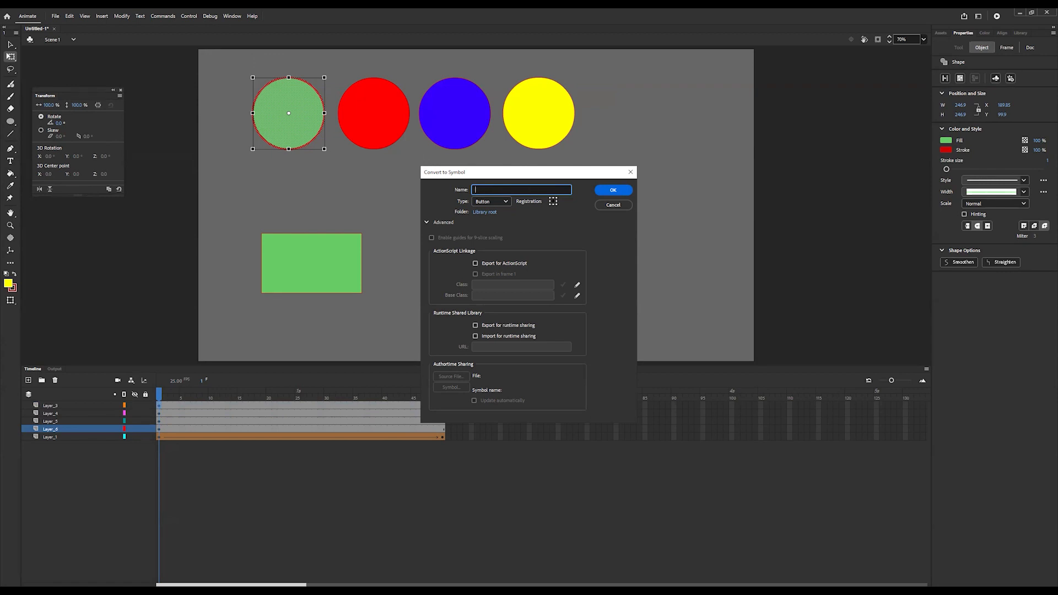
{"action": "type", "text": "Sto"}
{"action": "key", "text": "BackSpace"}
{"action": "key", "text": "BackSpace"}
{"action": "type", "text": "P"}
{"action": "left_click", "coordinate": [603, 193]}
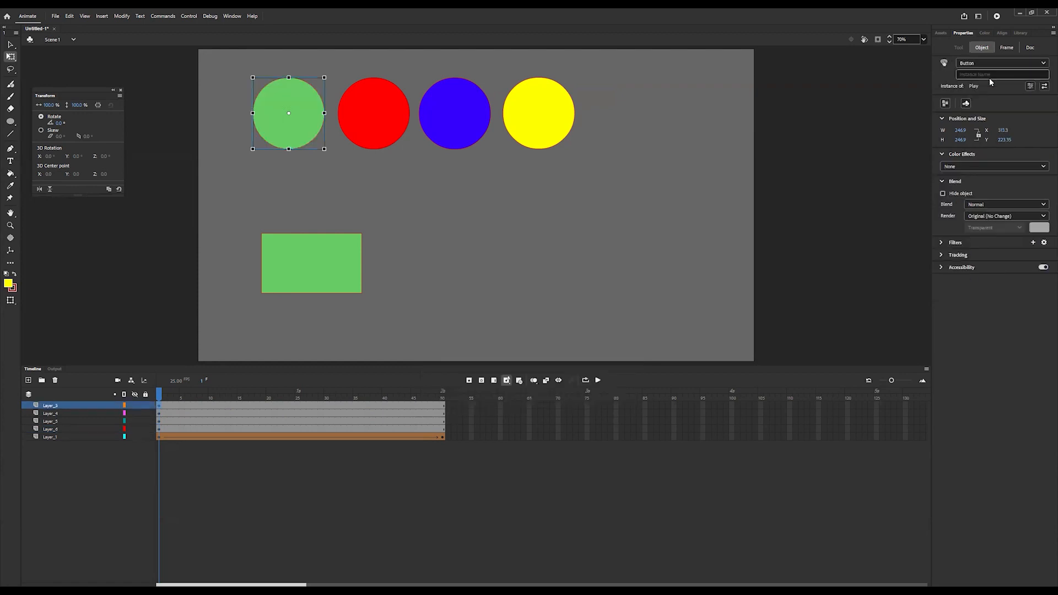
{"action": "left_click", "coordinate": [989, 75]}
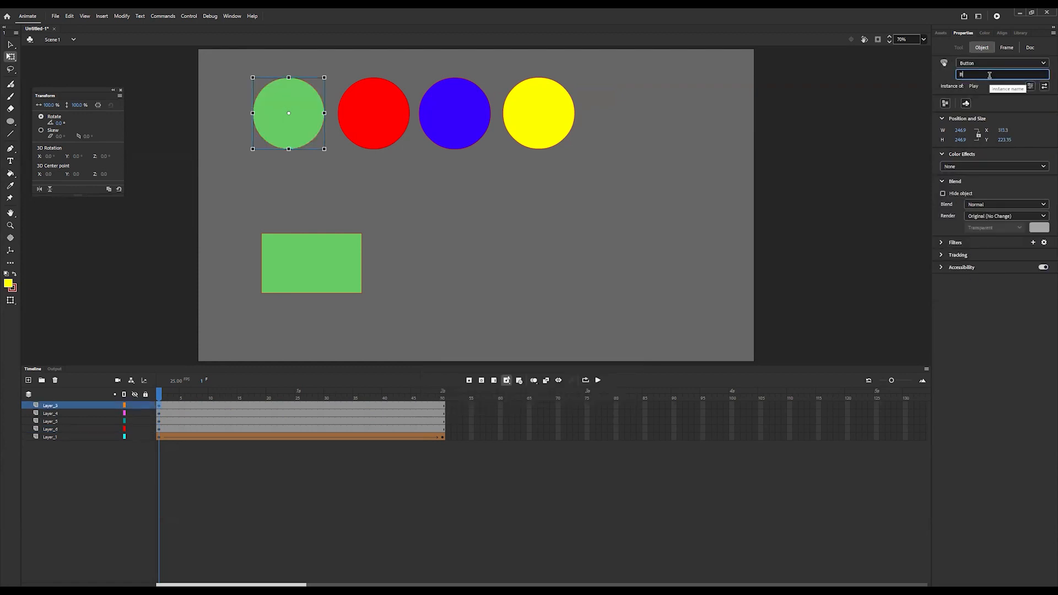
{"action": "type", "text": "Btn_Play"}
Step: Inside the Play button symbol, add a keyframe for the Over state and recolour the circle's stroke brown
{"action": "double_click", "coordinate": [298, 125]}
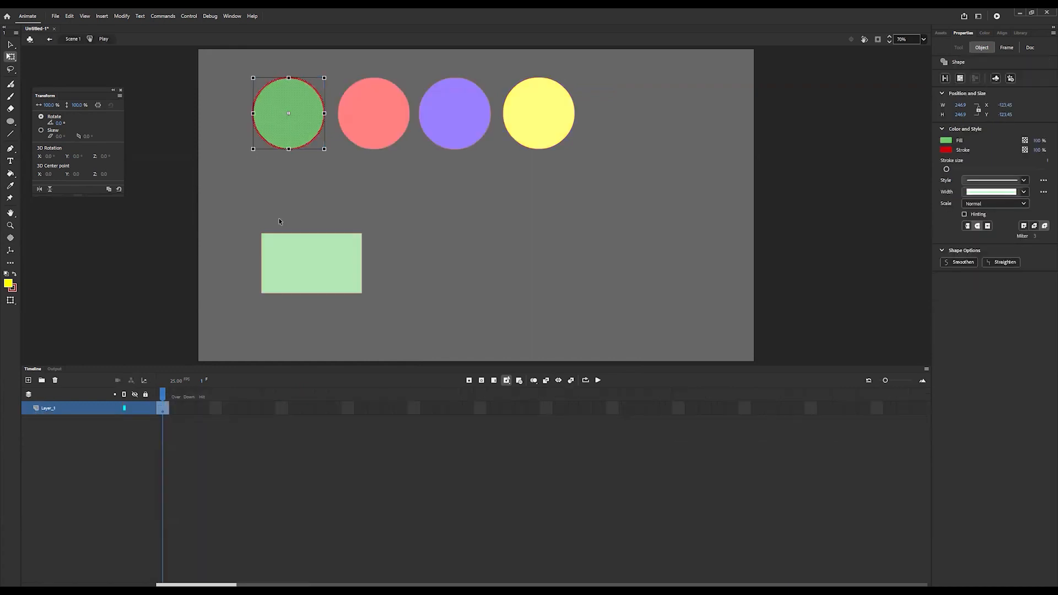
{"action": "left_click", "coordinate": [175, 409]}
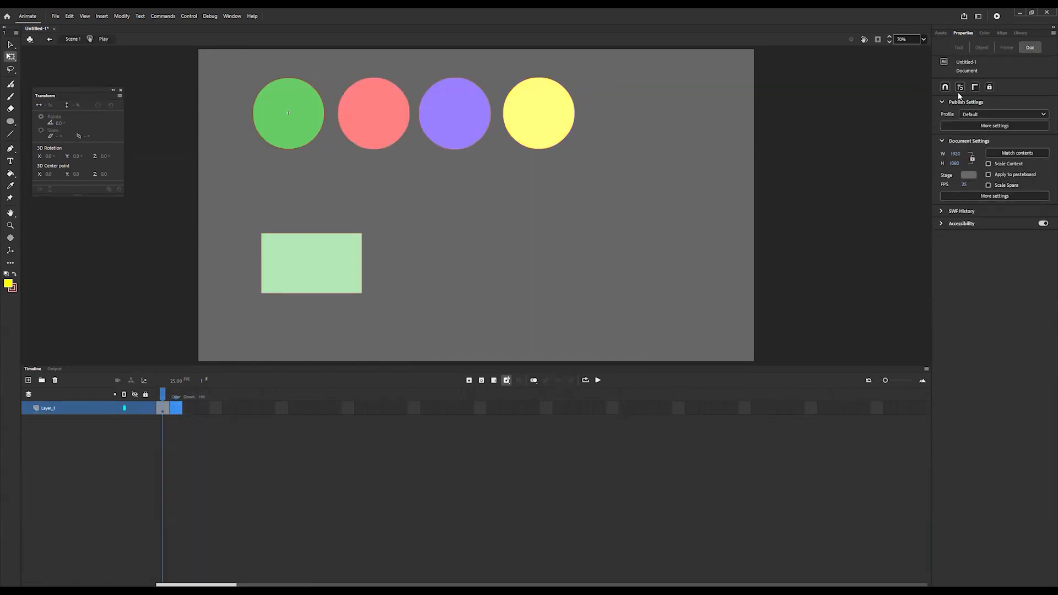
{"action": "left_click", "coordinate": [286, 131]}
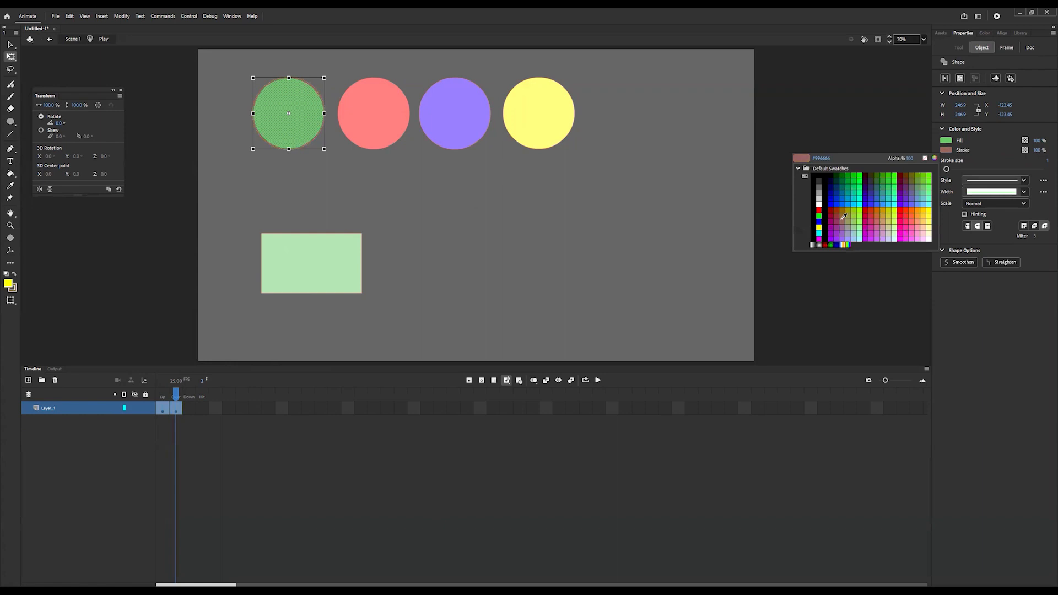
{"action": "left_click", "coordinate": [842, 216]}
Step: Add a keyframe for the Down state, set the circle's stroke to orange #FF9933, and return to Scene 1
{"action": "left_click", "coordinate": [194, 411]}
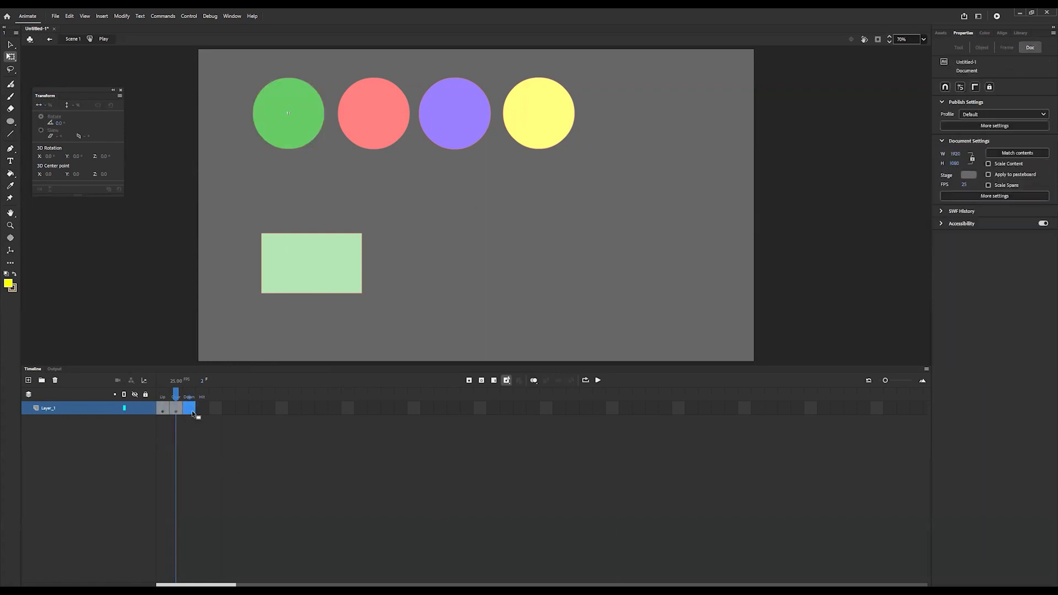
{"action": "left_click", "coordinate": [287, 117]}
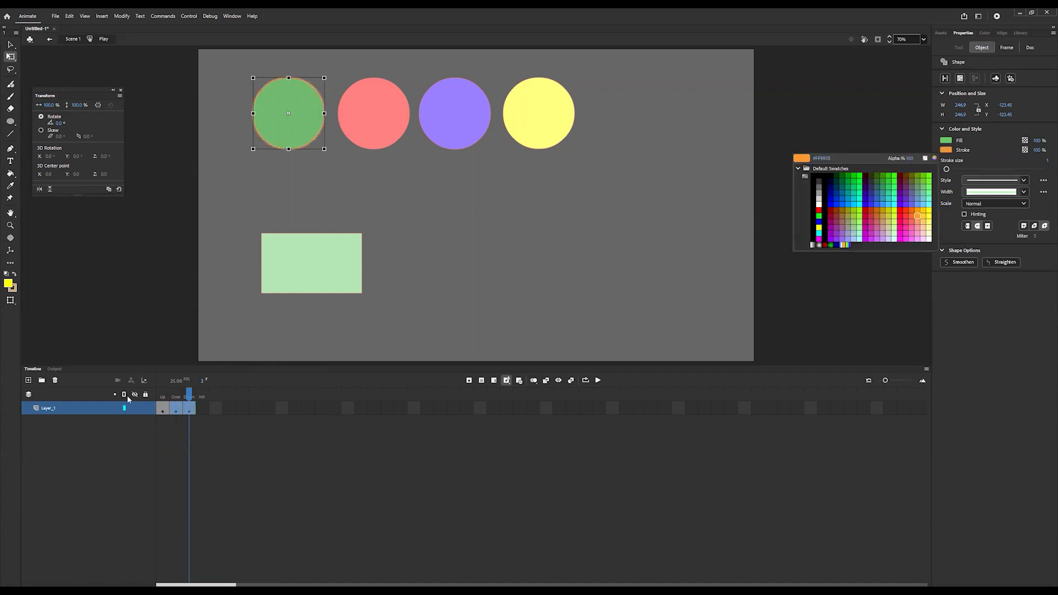
{"action": "key", "text": "Escape"}
{"action": "left_click", "coordinate": [73, 39]}
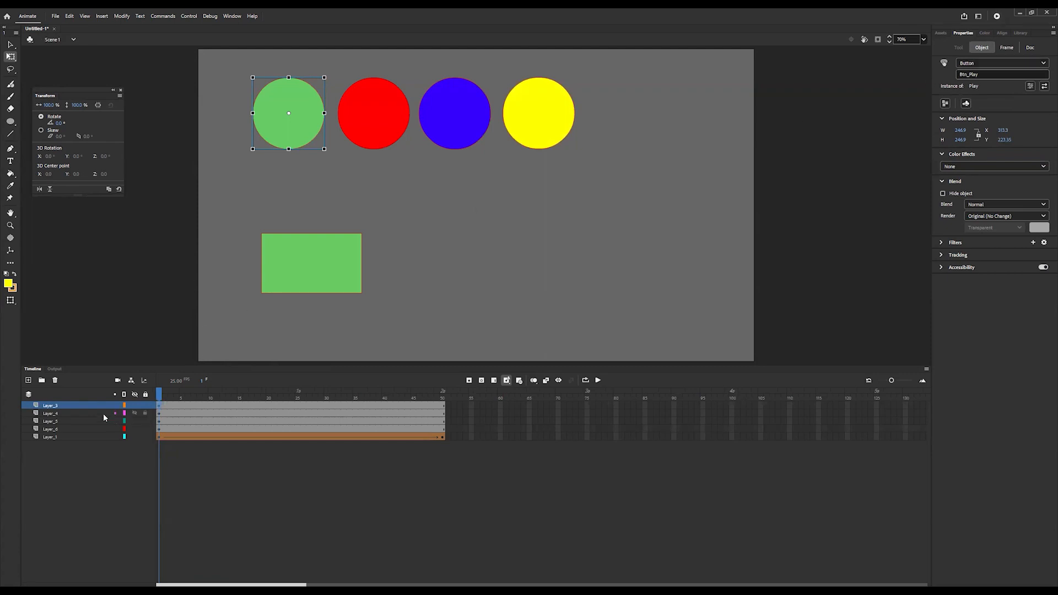
Step: Rename the green circle's layer Stop_btn
{"action": "left_click", "coordinate": [57, 417]}
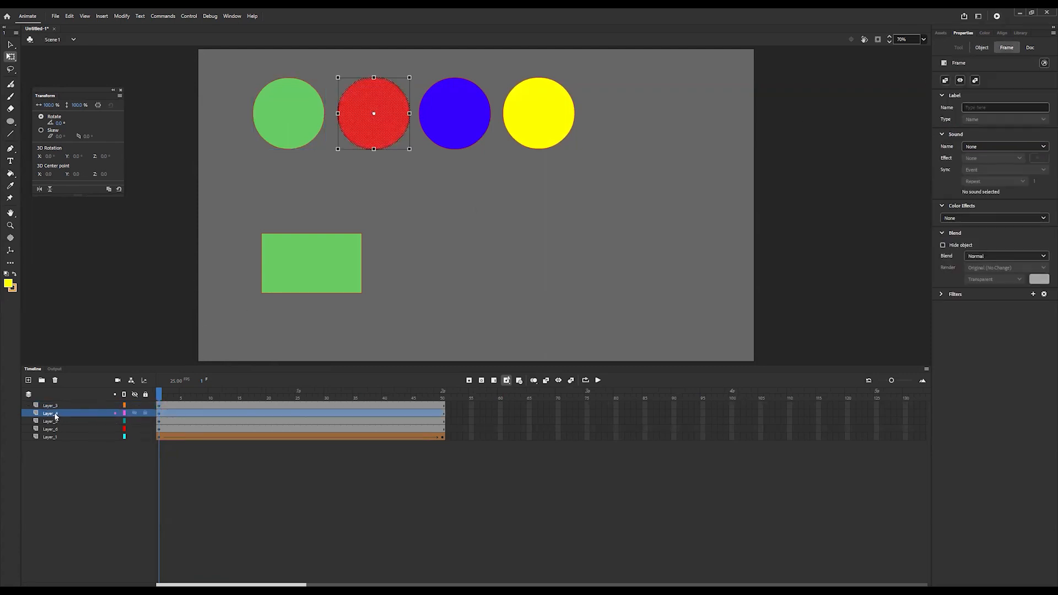
{"action": "double_click", "coordinate": [53, 405]}
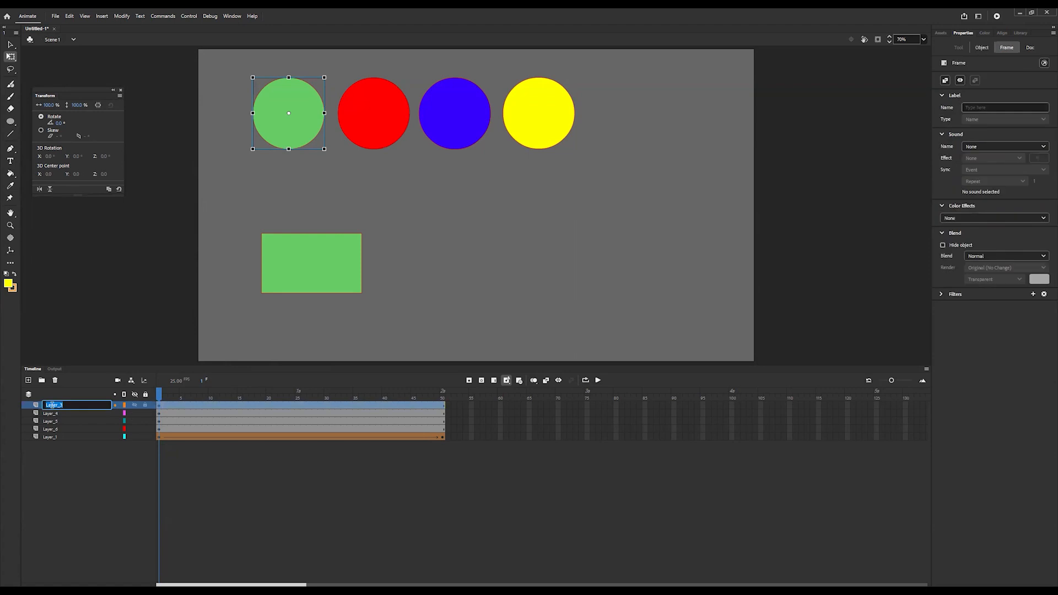
{"action": "type", "text": "Stop_btn"}
{"action": "key", "text": "Return"}
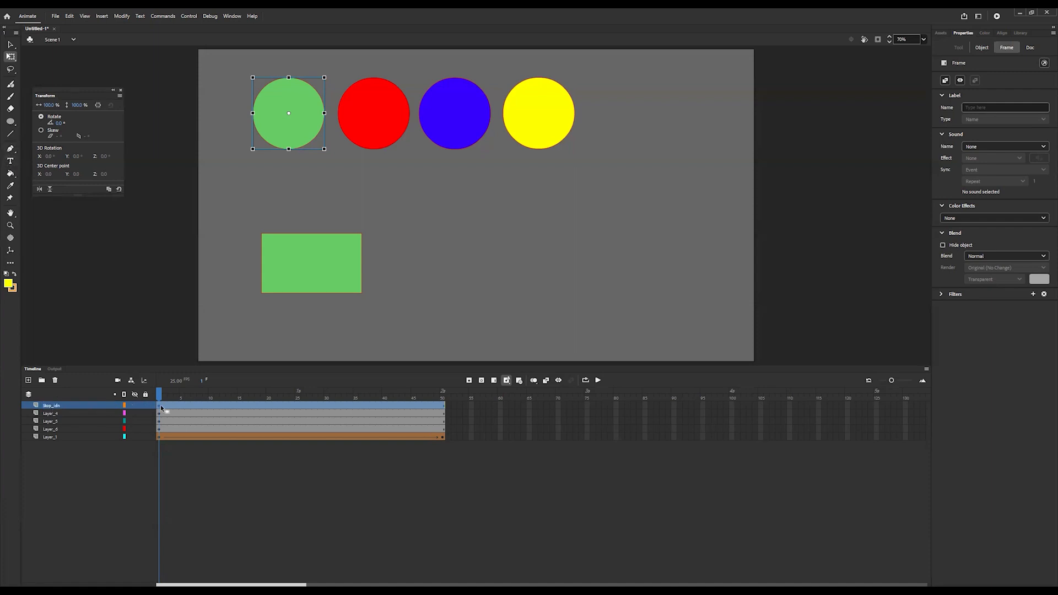
Step: Inside the green button symbol, add a static text reading "Play" over the circle in the Down state
{"action": "double_click", "coordinate": [284, 131]}
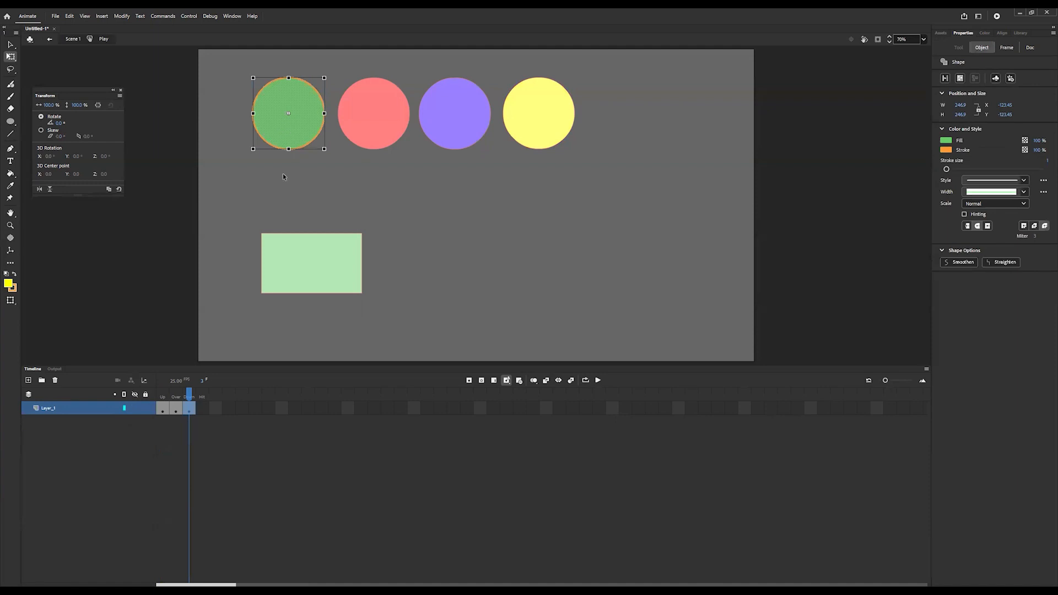
{"action": "left_click", "coordinate": [10, 161]}
{"action": "left_click_drag", "start_coordinate": [269, 90], "coordinate": [309, 132]}
{"action": "type", "text": "Stop"}
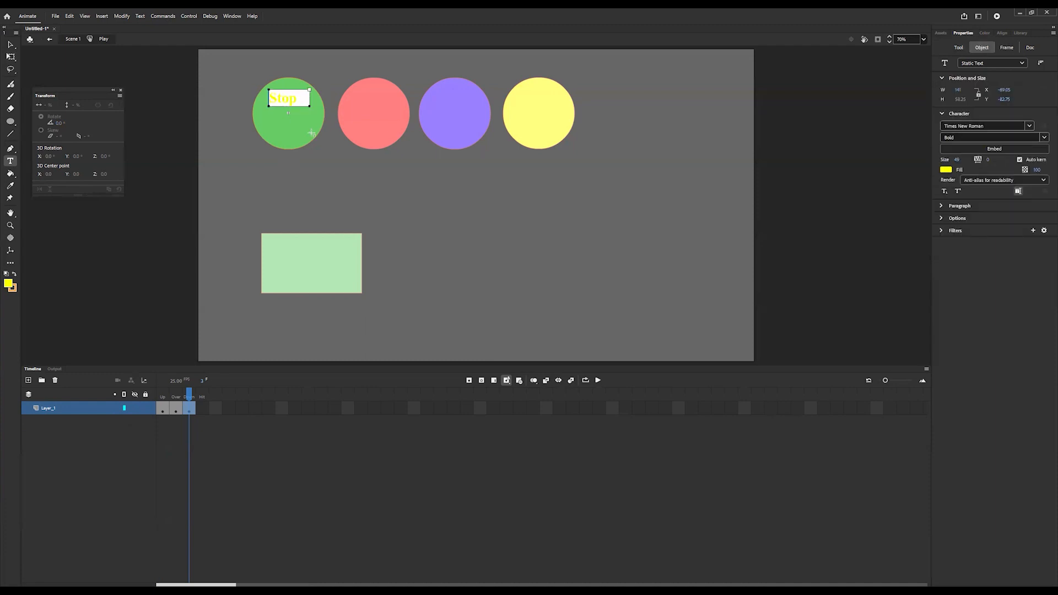
{"action": "key", "text": "BackSpace"}
{"action": "key", "text": "BackSpace"}
{"action": "key", "text": "BackSpace"}
{"action": "key", "text": "BackSpace"}
{"action": "type", "text": "Play"}
Step: Change the "Play" text's fill to red #CC3333 and move it to the middle of the green circle
{"action": "double_click", "coordinate": [288, 99]}
{"action": "left_click", "coordinate": [945, 170]}
{"action": "left_click", "coordinate": [873, 235]}
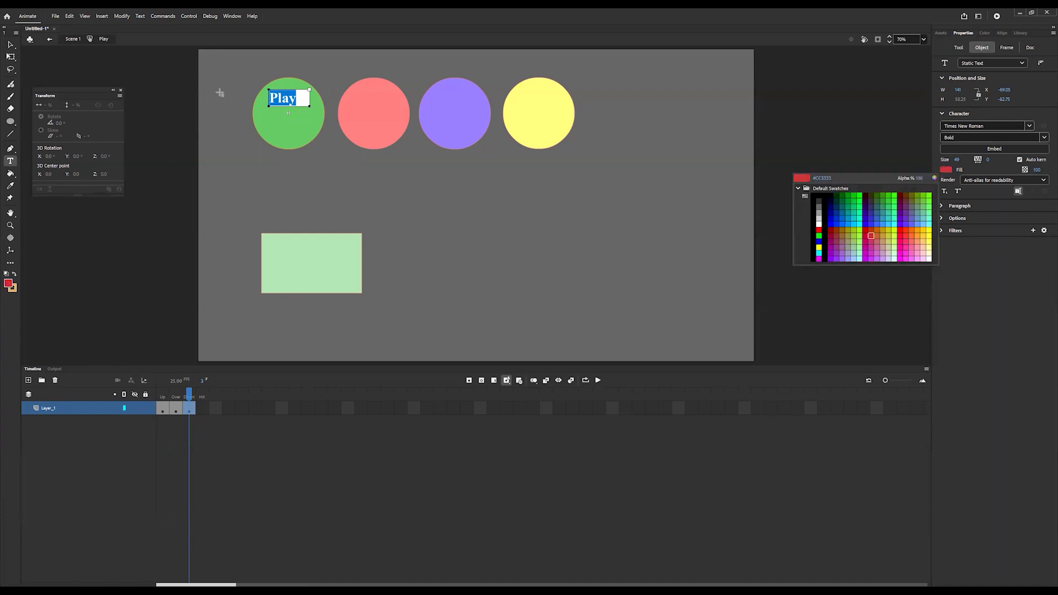
{"action": "left_click", "coordinate": [10, 57]}
{"action": "left_click_drag", "start_coordinate": [274, 100], "coordinate": [280, 112]}
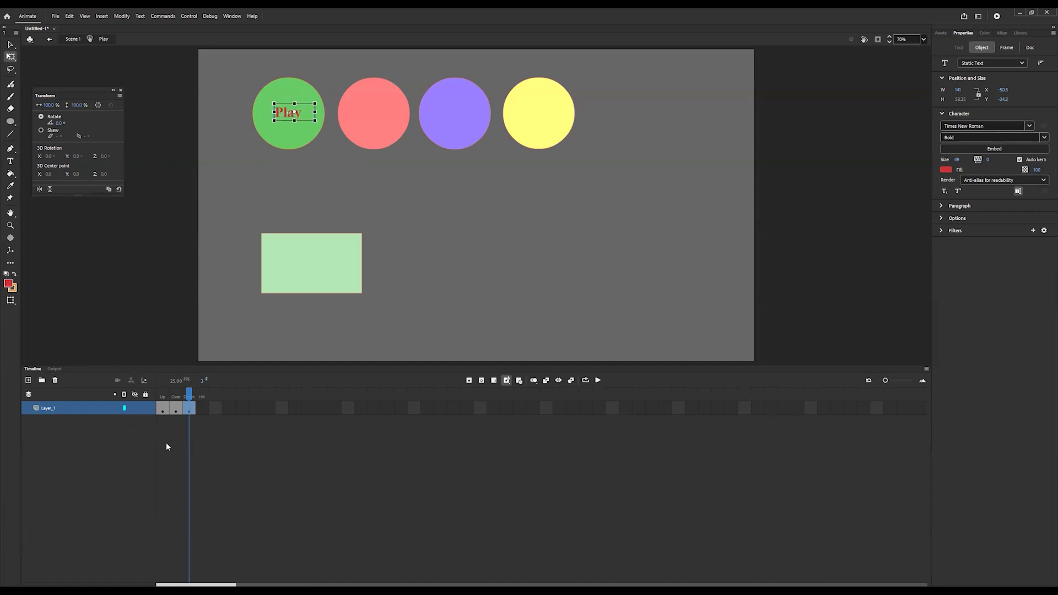
Step: Paste the "Play" text in place in the Over and Up states, and return to Scene 1
{"action": "left_click", "coordinate": [177, 396]}
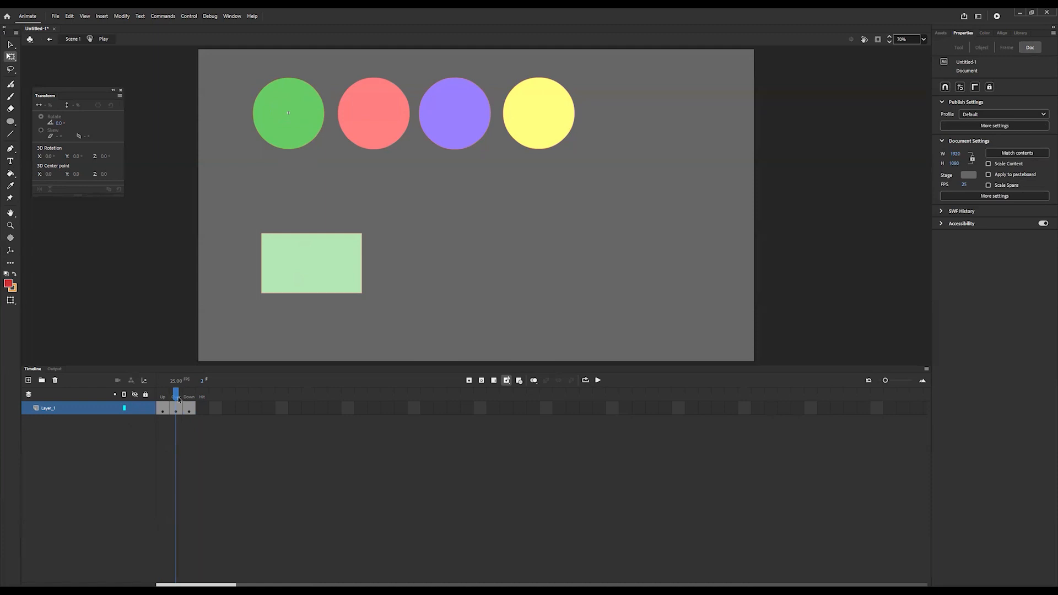
{"action": "key", "text": "ctrl+shift+v"}
{"action": "left_click", "coordinate": [165, 399]}
{"action": "key", "text": "ctrl+shift+v"}
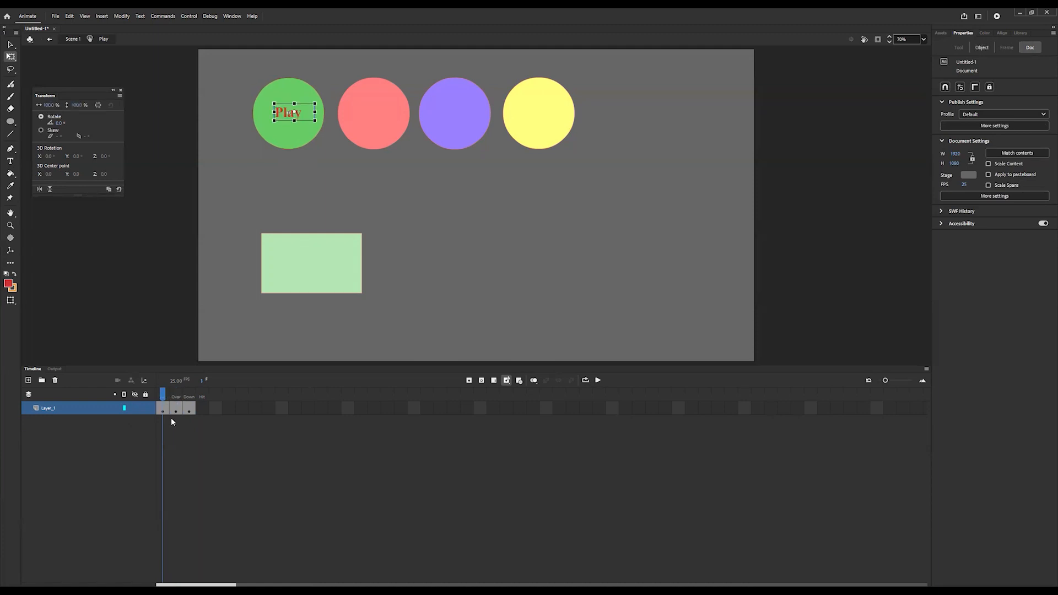
{"action": "mouse_move", "coordinate": [164, 395]}
{"action": "left_mouse_down"}
{"action": "mouse_move", "coordinate": [189, 395]}
{"action": "mouse_move", "coordinate": [162, 394]}
{"action": "left_mouse_up"}
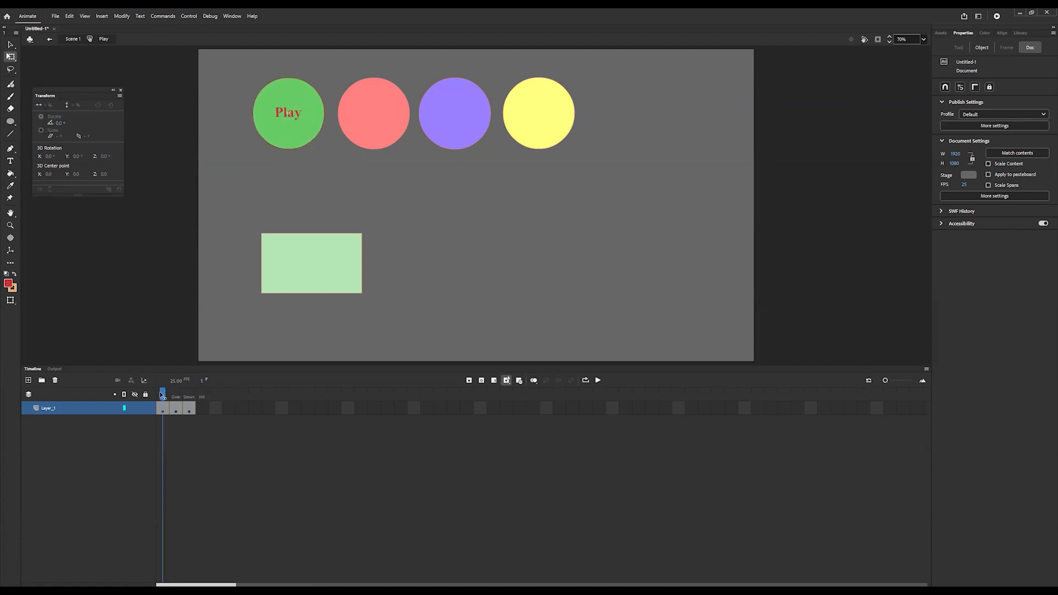
{"action": "left_click", "coordinate": [73, 39]}
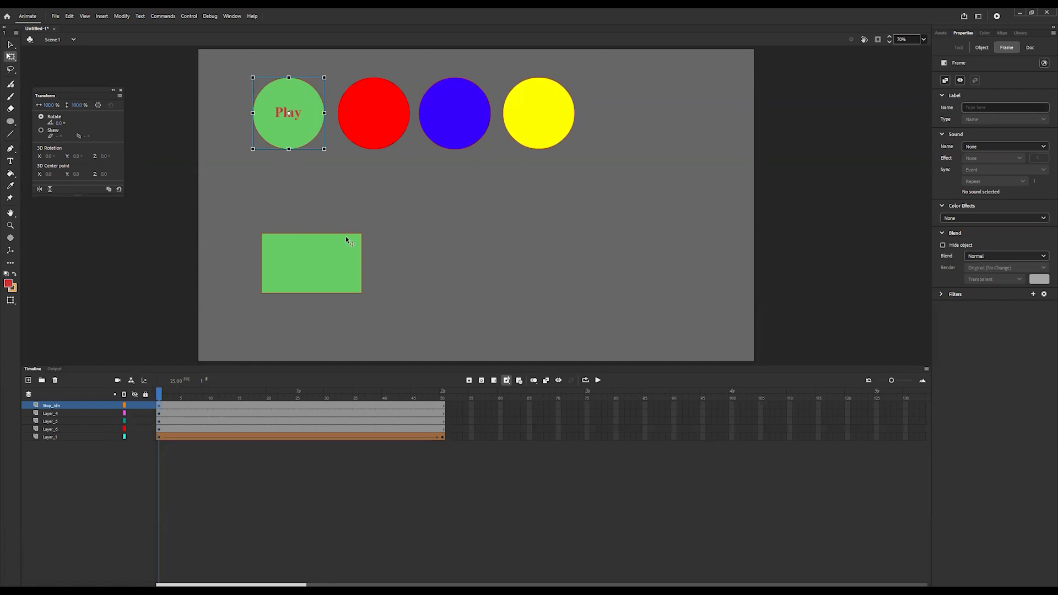
Step: Rename the green button's layer Play_btn
{"action": "double_click", "coordinate": [53, 407]}
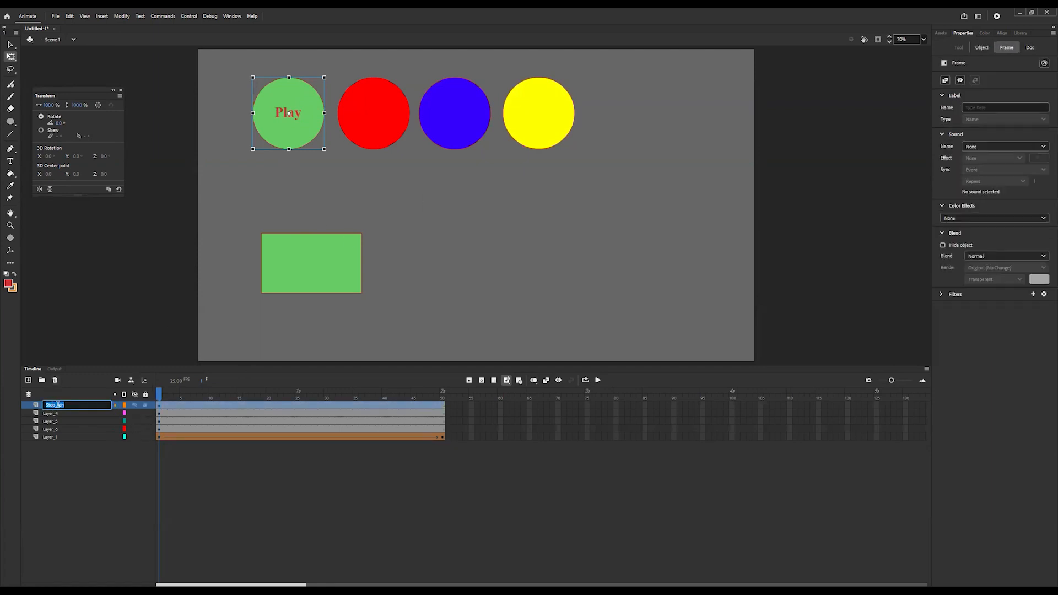
{"action": "left_click", "coordinate": [55, 405]}
{"action": "key", "text": "BackSpace"}
{"action": "key", "text": "BackSpace"}
{"action": "key", "text": "BackSpace"}
{"action": "key", "text": "BackSpace"}
{"action": "type", "text": "Play"}
{"action": "key", "text": "Return"}
Step: Add a static text reading "Stop" over the red circle on Layer_4 and select all its characters
{"action": "left_click", "coordinate": [399, 110]}
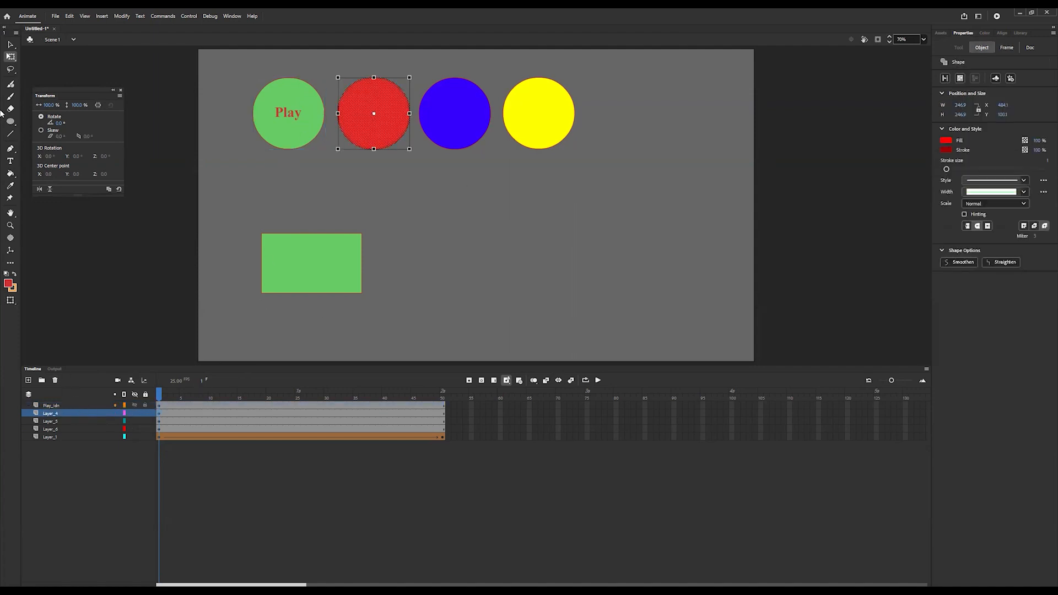
{"action": "left_click", "coordinate": [16, 160]}
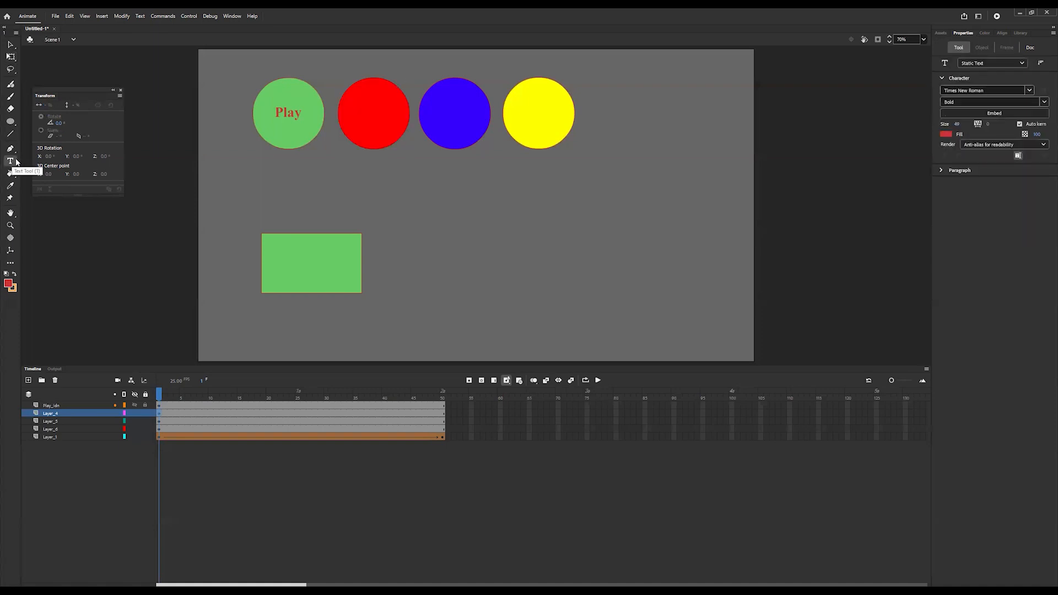
{"action": "left_click_drag", "start_coordinate": [364, 109], "coordinate": [403, 123]}
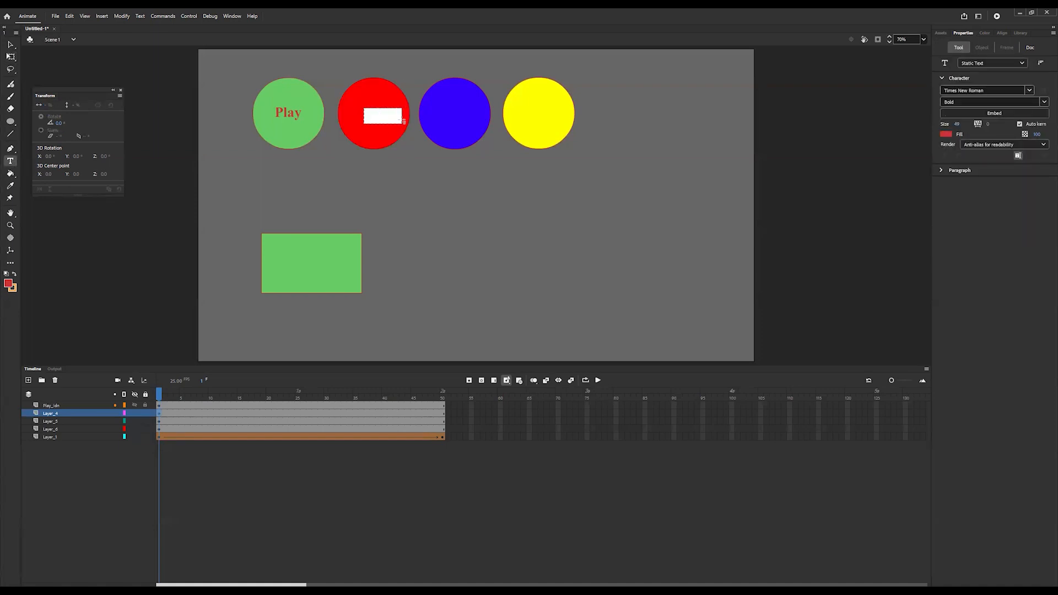
{"action": "type", "text": "Stop"}
{"action": "key", "text": "Return"}
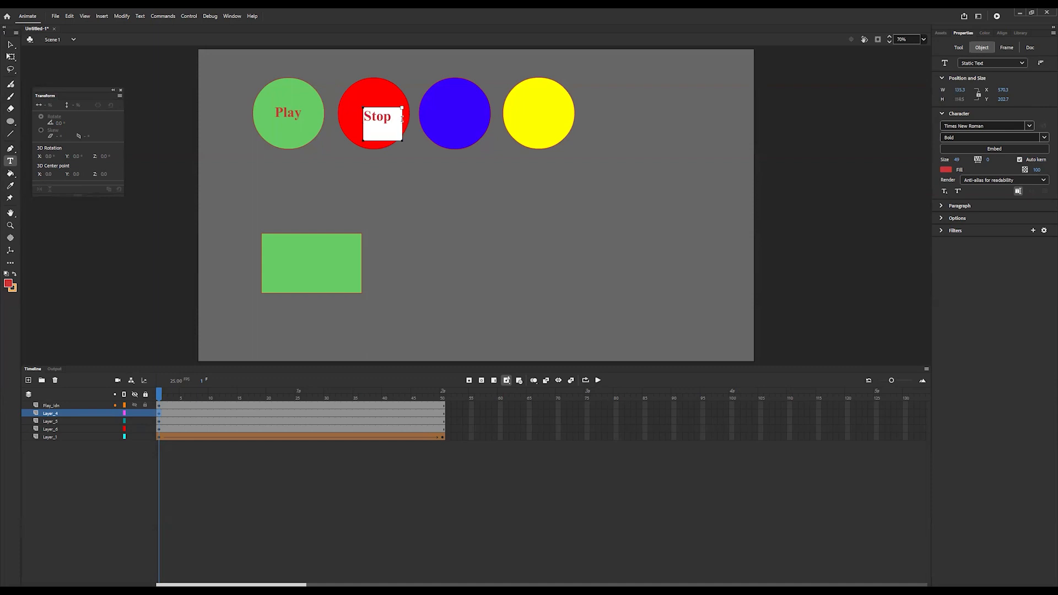
{"action": "key", "text": "BackSpace"}
{"action": "key", "text": "ctrl+a"}
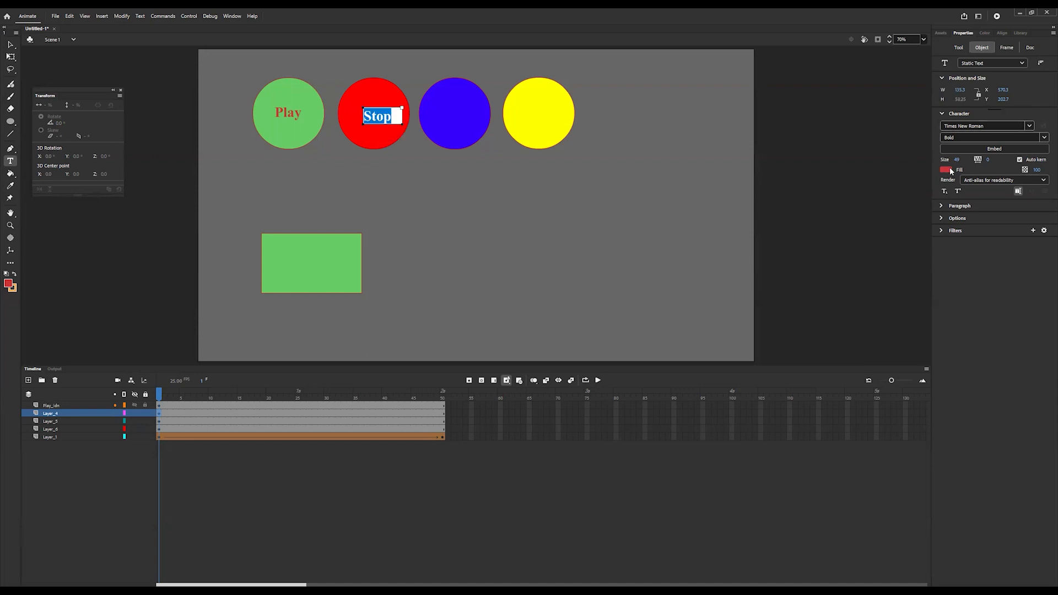
Step: Set the "Stop" text's fill to light red #FF6666 and centre the text on the red circle
{"action": "left_click", "coordinate": [946, 169]}
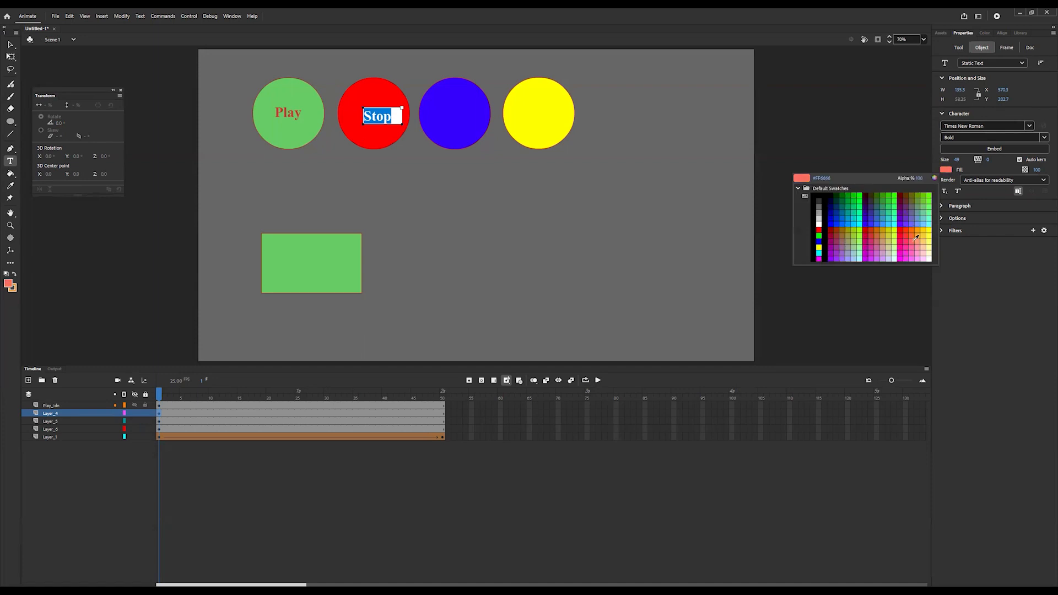
{"action": "left_click", "coordinate": [915, 237]}
{"action": "left_click", "coordinate": [10, 57]}
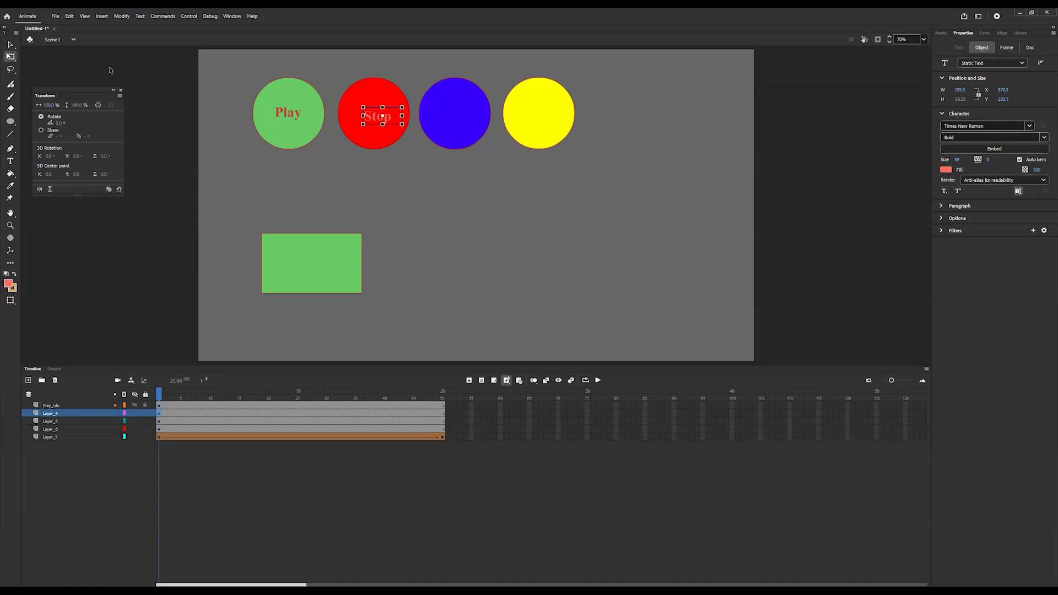
{"action": "left_click_drag", "start_coordinate": [386, 118], "coordinate": [382, 114]}
Step: Change the fill of the "Stop" text to white #FFFFFF
{"action": "double_click", "coordinate": [368, 113]}
{"action": "double_click", "coordinate": [369, 112]}
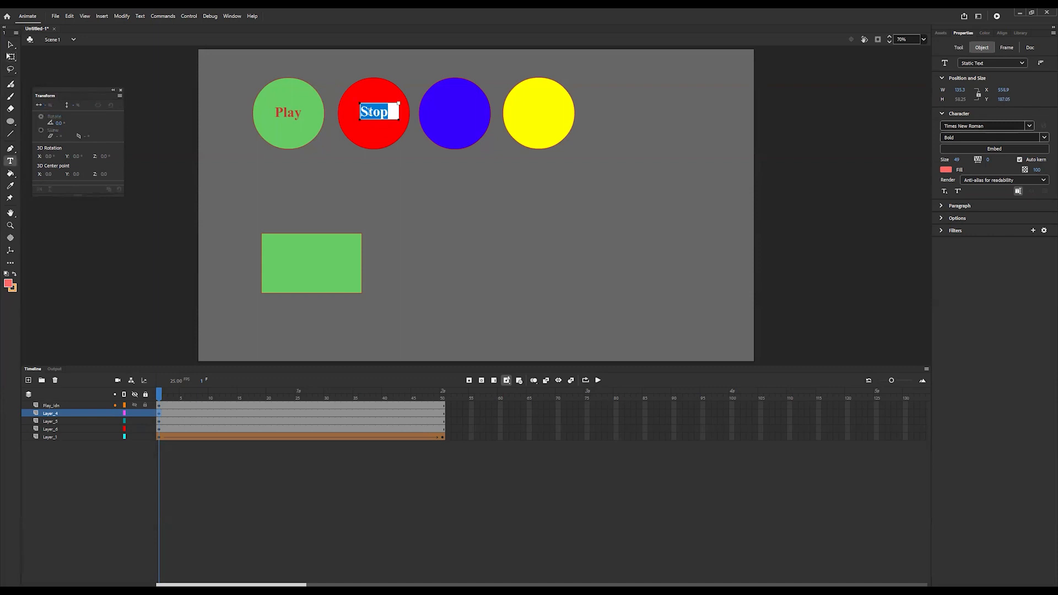
{"action": "left_click", "coordinate": [945, 170]}
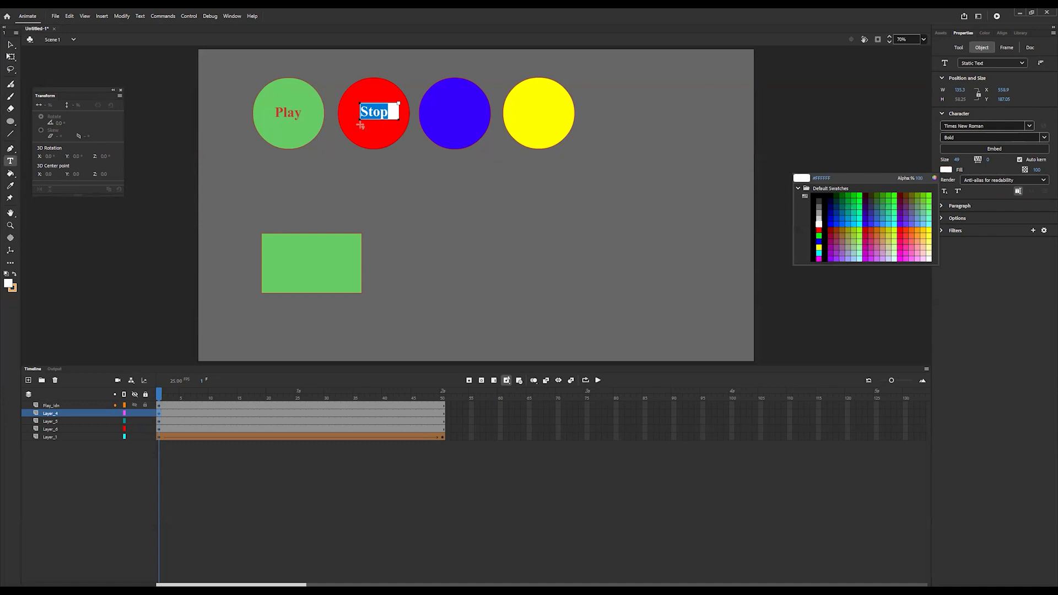
{"action": "key", "text": "Escape"}
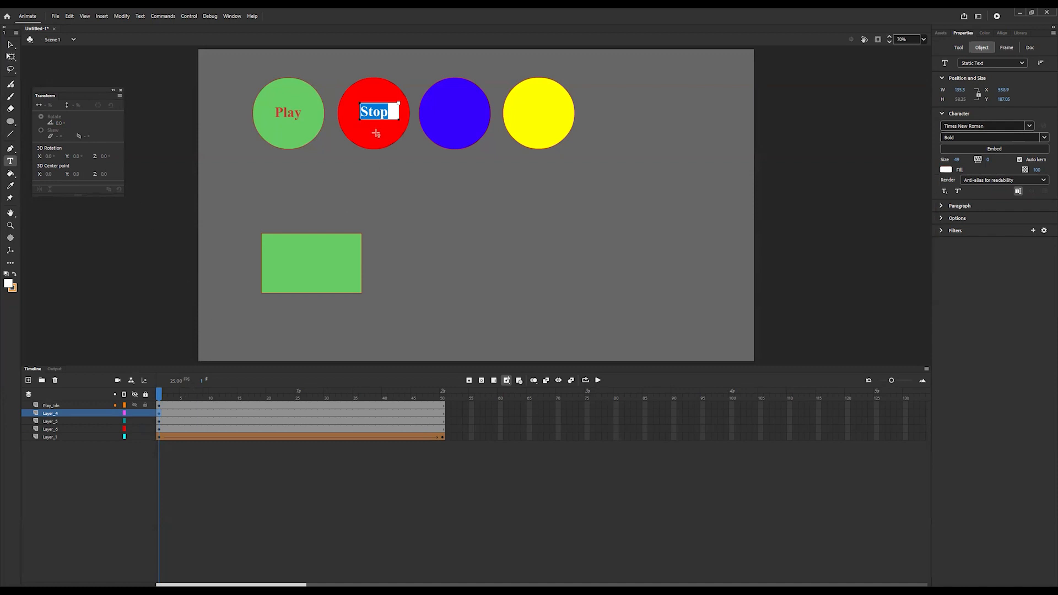
Step: Select the red circle together with its "Stop" text and convert them to a button symbol named Stop
{"action": "left_click", "coordinate": [10, 57]}
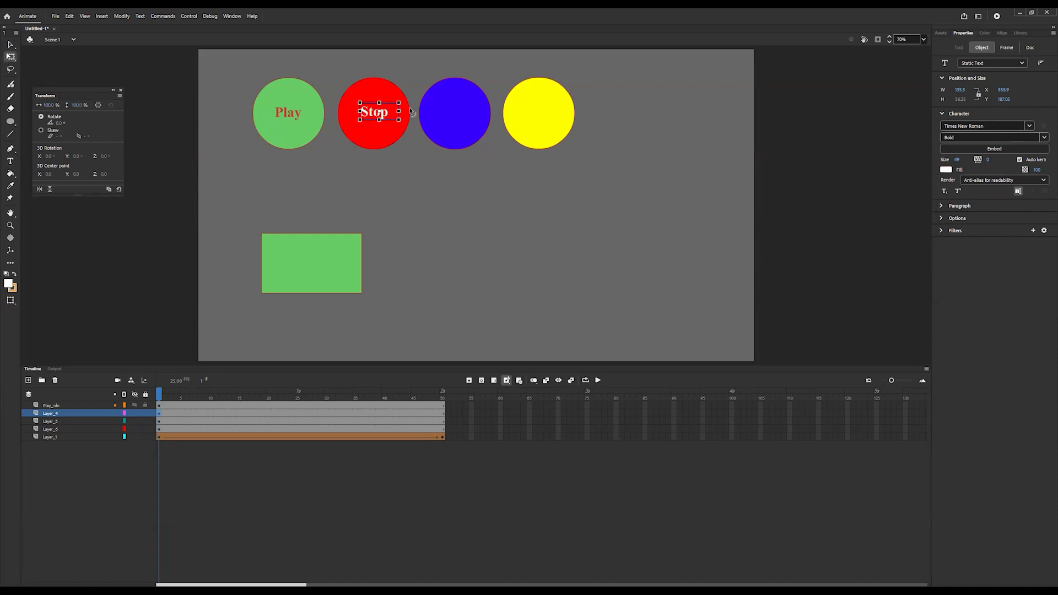
{"action": "left_click", "coordinate": [322, 72]}
{"action": "left_click_drag", "start_coordinate": [330, 71], "coordinate": [412, 165]}
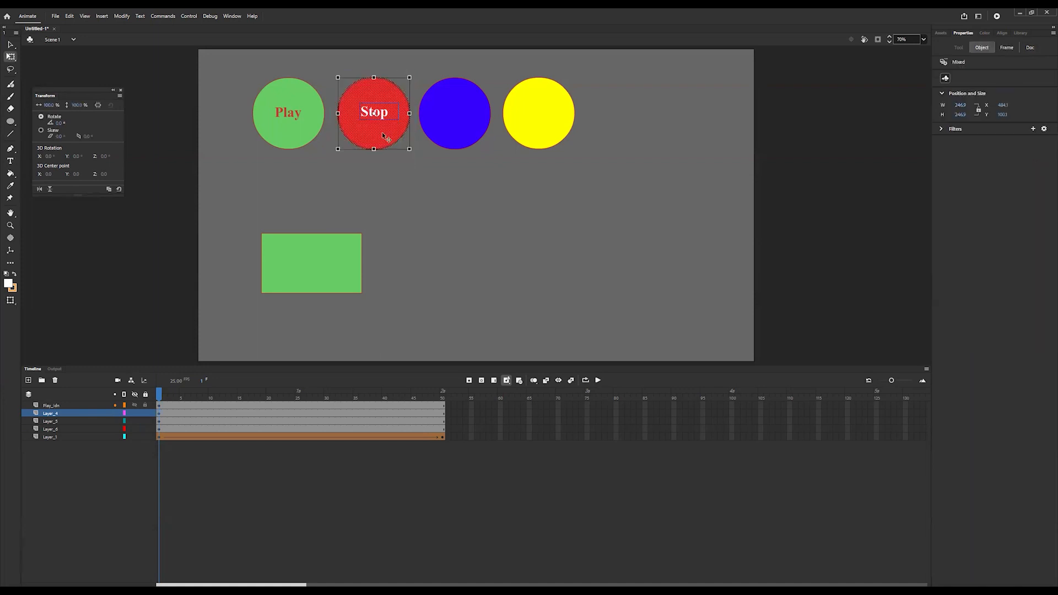
{"action": "key", "text": "F8"}
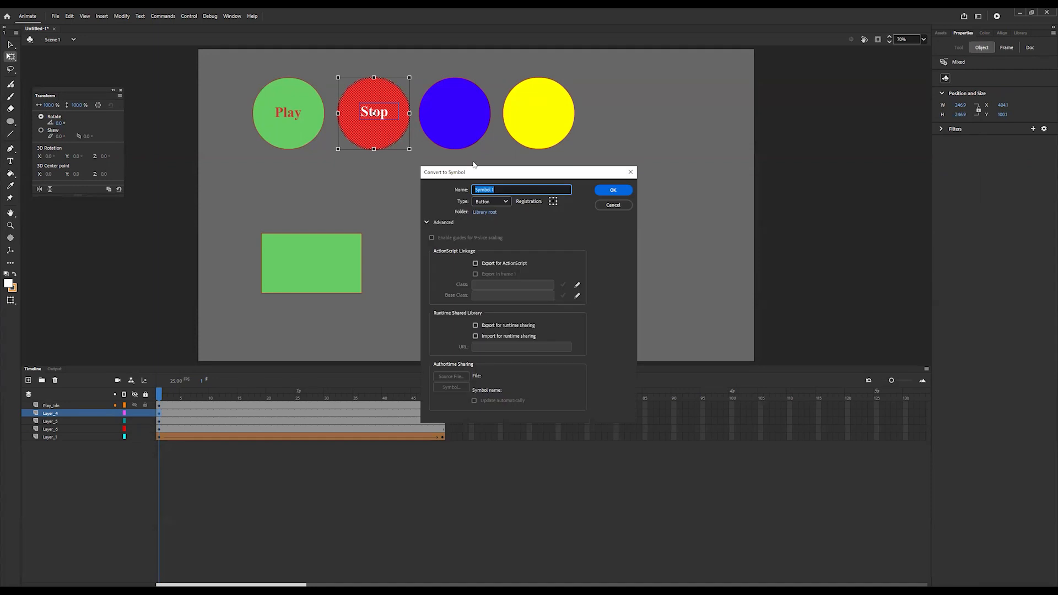
{"action": "type", "text": "Stop"}
{"action": "left_click", "coordinate": [612, 190]}
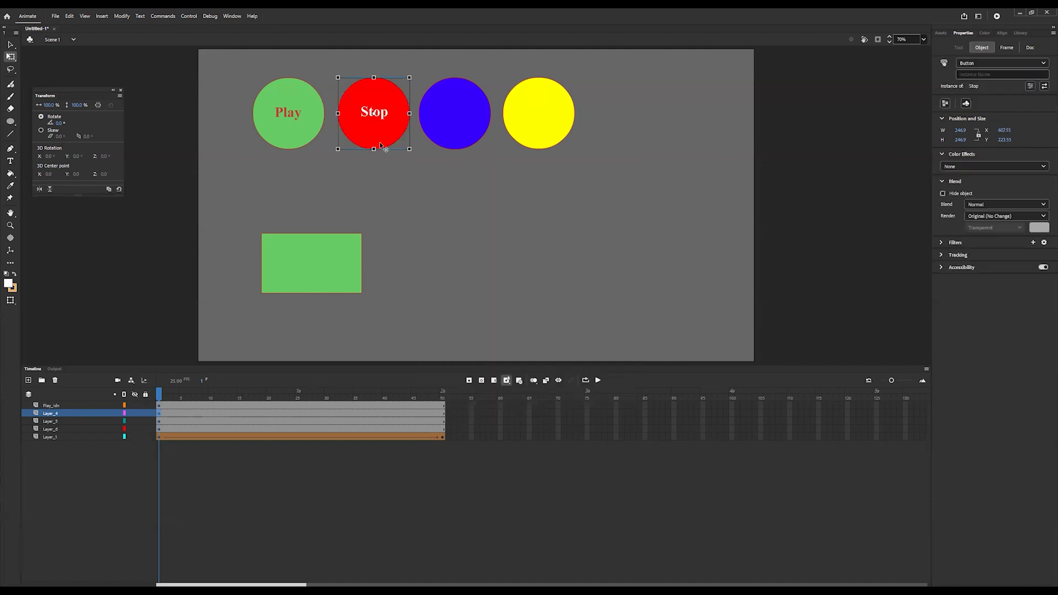
Step: Give the Stop button the instance name Btn_Stop
{"action": "left_click", "coordinate": [1006, 73]}
{"action": "type", "text": "B"}
{"action": "type", "text": "tn_Stop"}
{"action": "key", "text": "Return"}
Step: Inside the Stop symbol, set the red circle's stroke to magenta #CC0099 for the Over state
{"action": "double_click", "coordinate": [386, 131]}
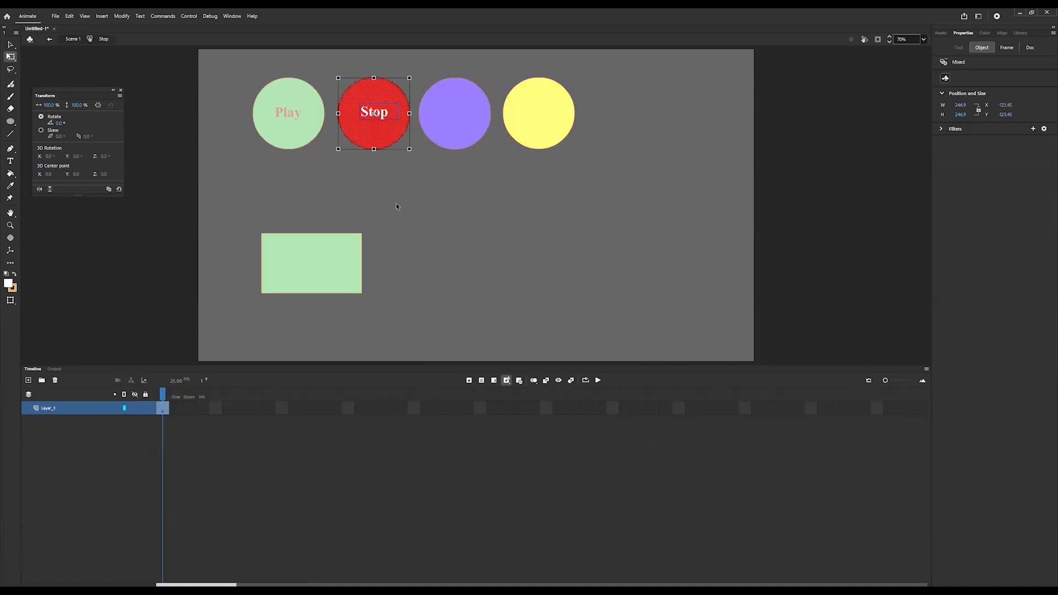
{"action": "left_click", "coordinate": [175, 408]}
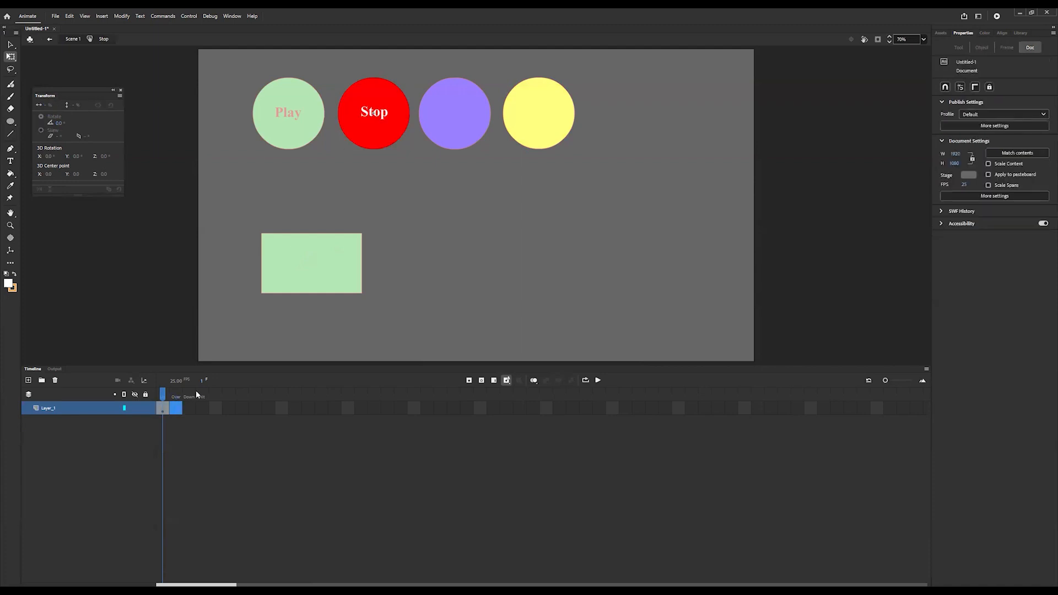
{"action": "left_click", "coordinate": [380, 123]}
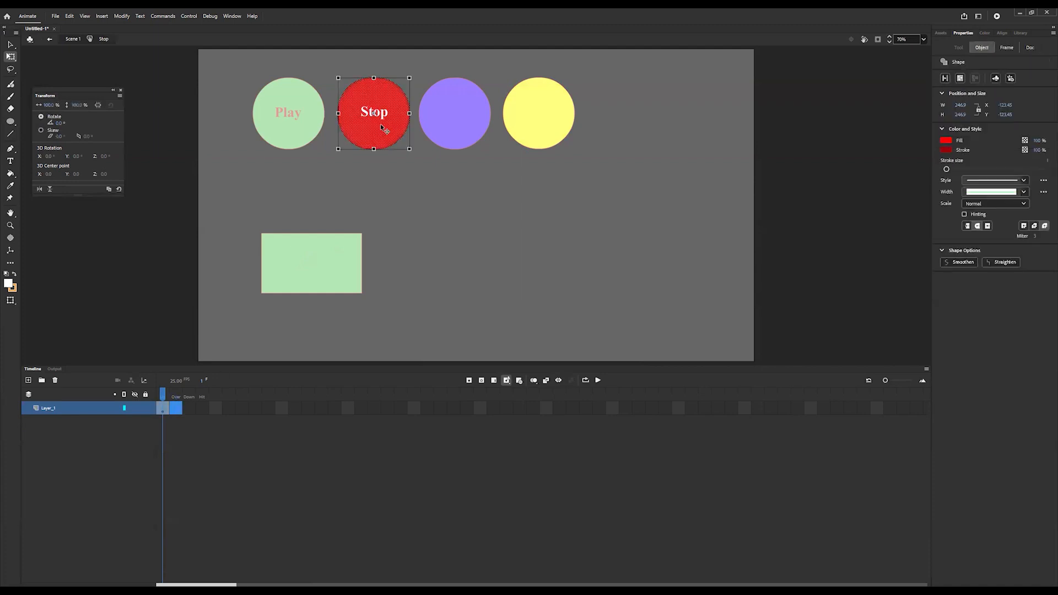
{"action": "left_click", "coordinate": [947, 151]}
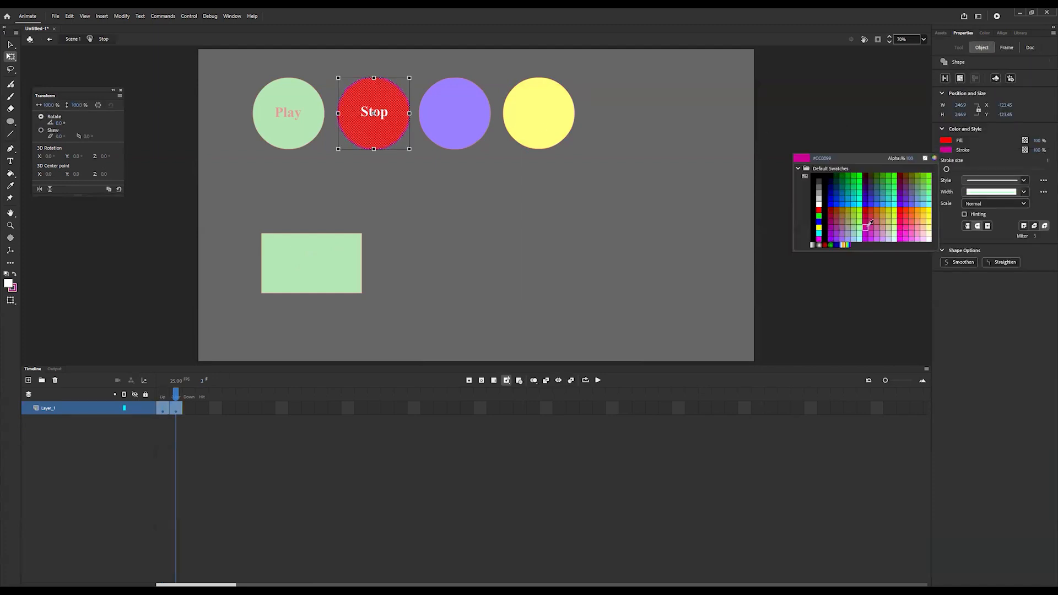
Step: Set the red circle's stroke to light orange #FF9966 for the Down state and return to Scene 1
{"action": "left_click", "coordinate": [189, 408]}
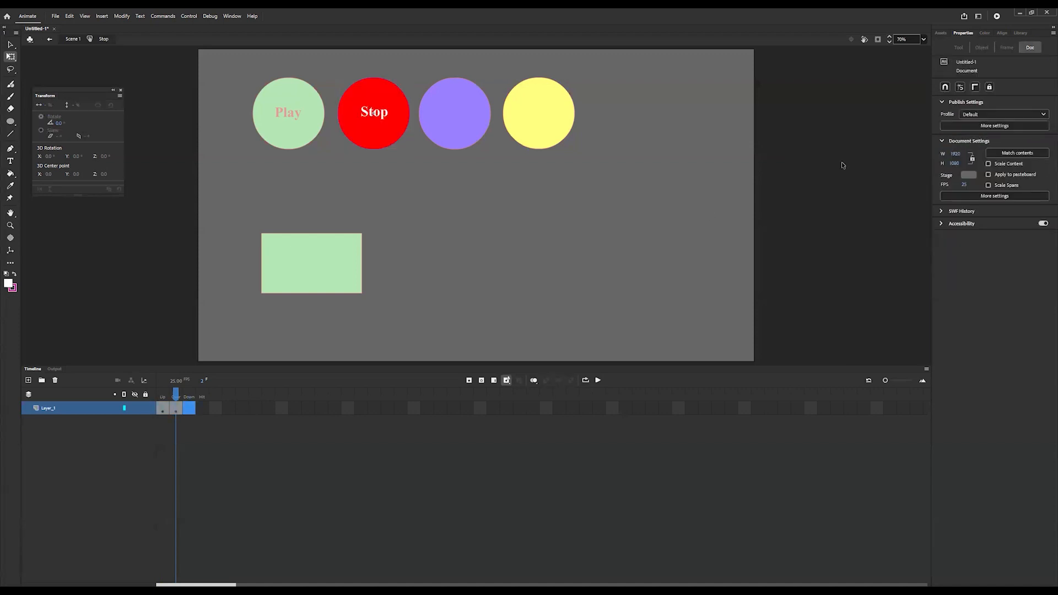
{"action": "left_click", "coordinate": [389, 145]}
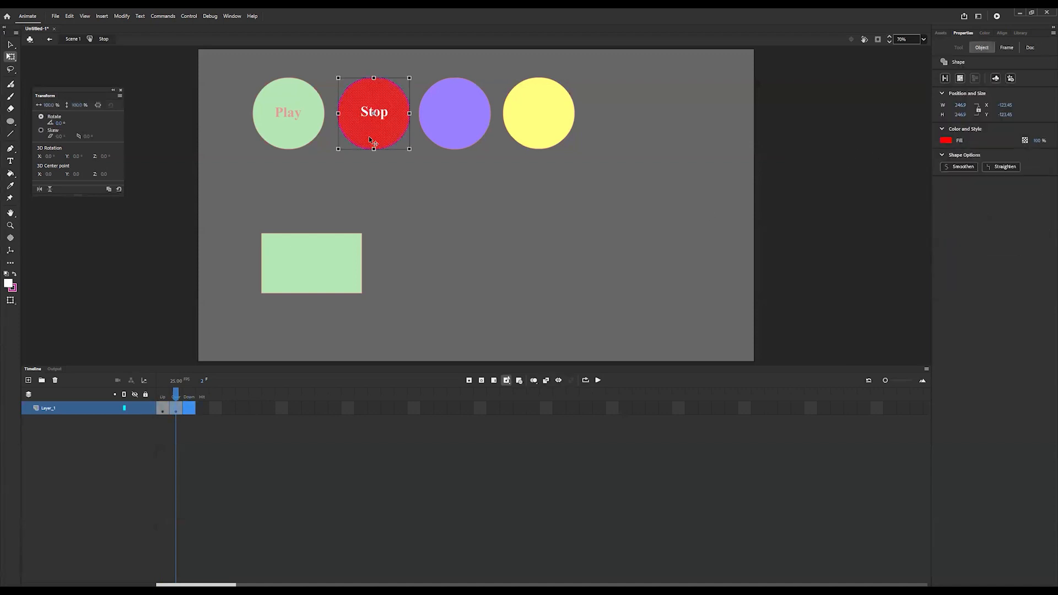
{"action": "left_click", "coordinate": [947, 150]}
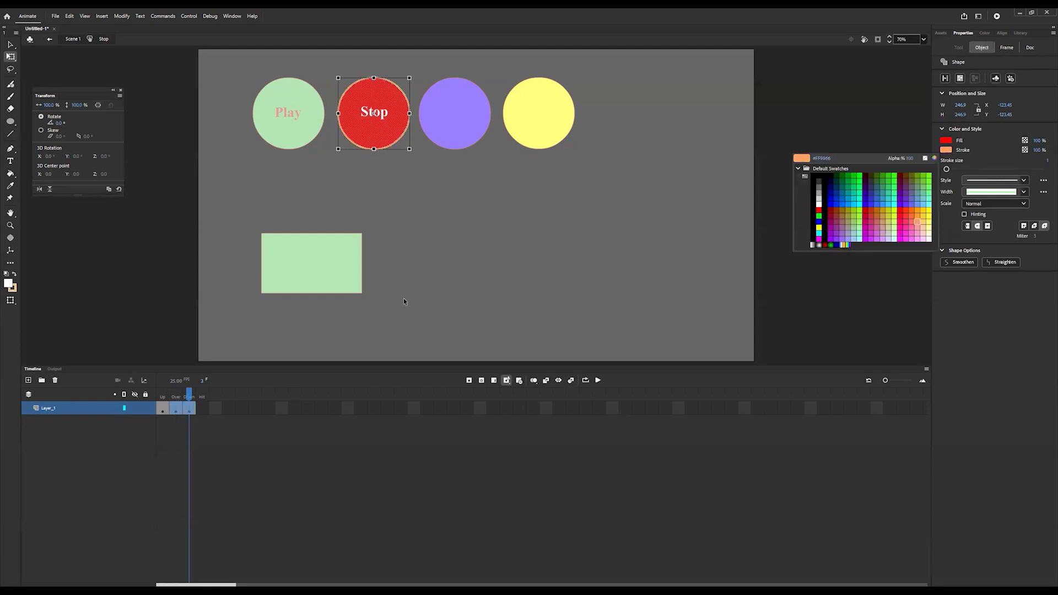
{"action": "left_click", "coordinate": [72, 39]}
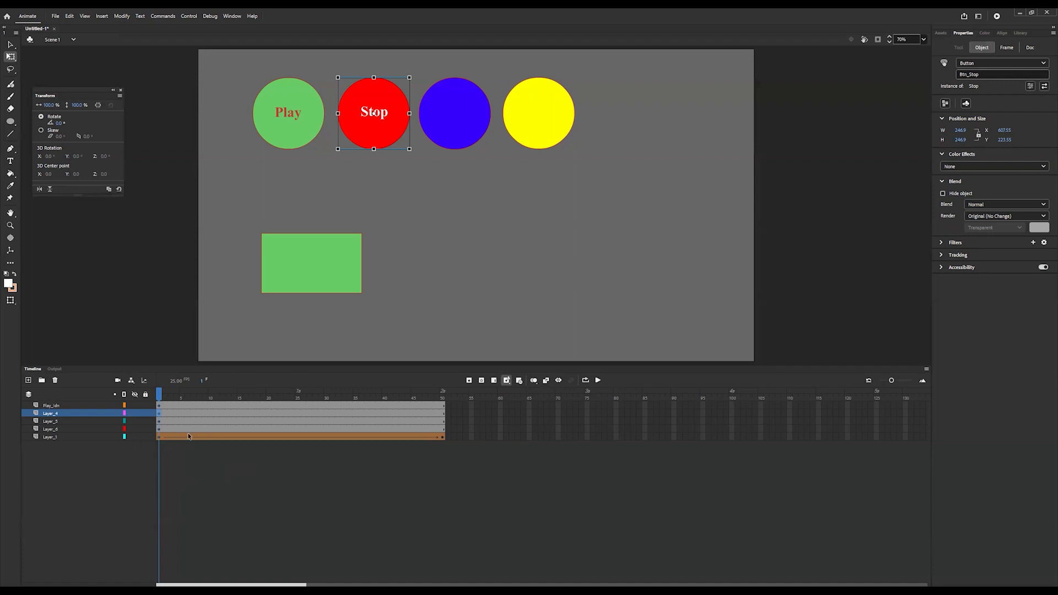
Step: Add a static text reading "Shape Tween" over the blue circle on Layer_5 and narrow it to wrap onto two lines
{"action": "left_click", "coordinate": [313, 261]}
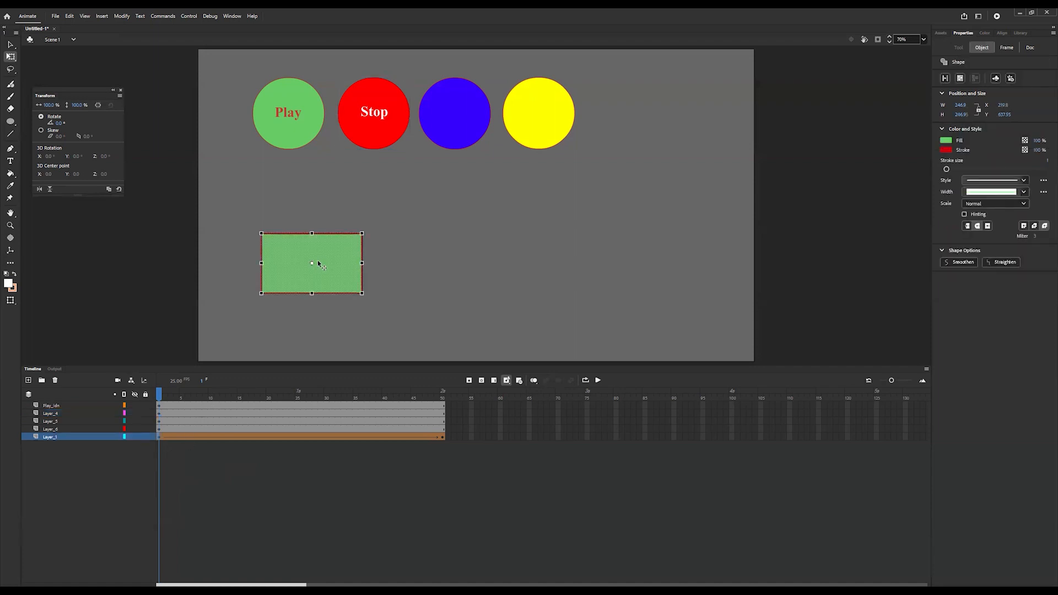
{"action": "left_click", "coordinate": [452, 119]}
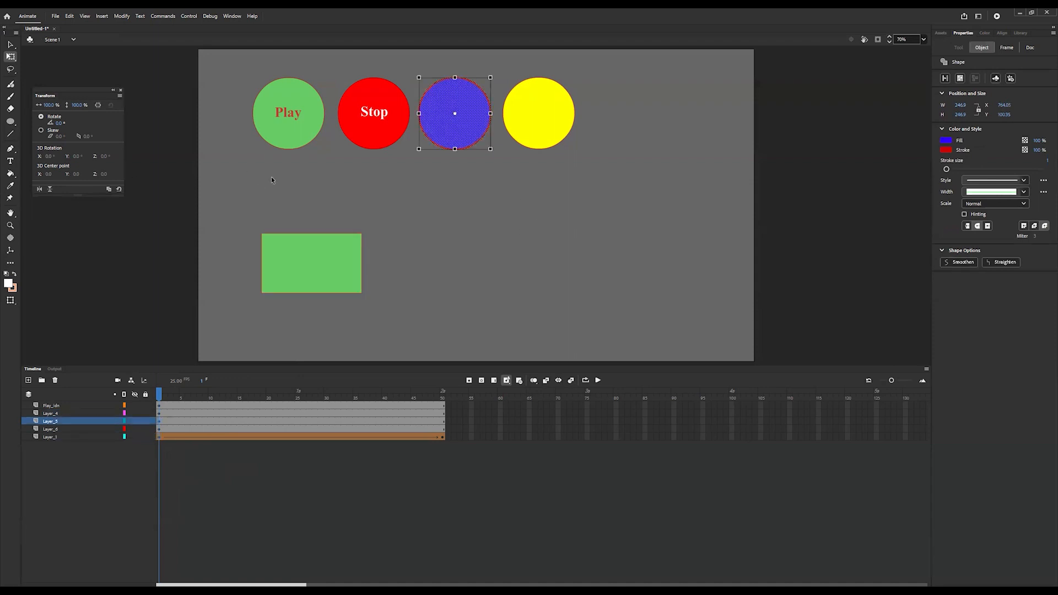
{"action": "left_click", "coordinate": [291, 172]}
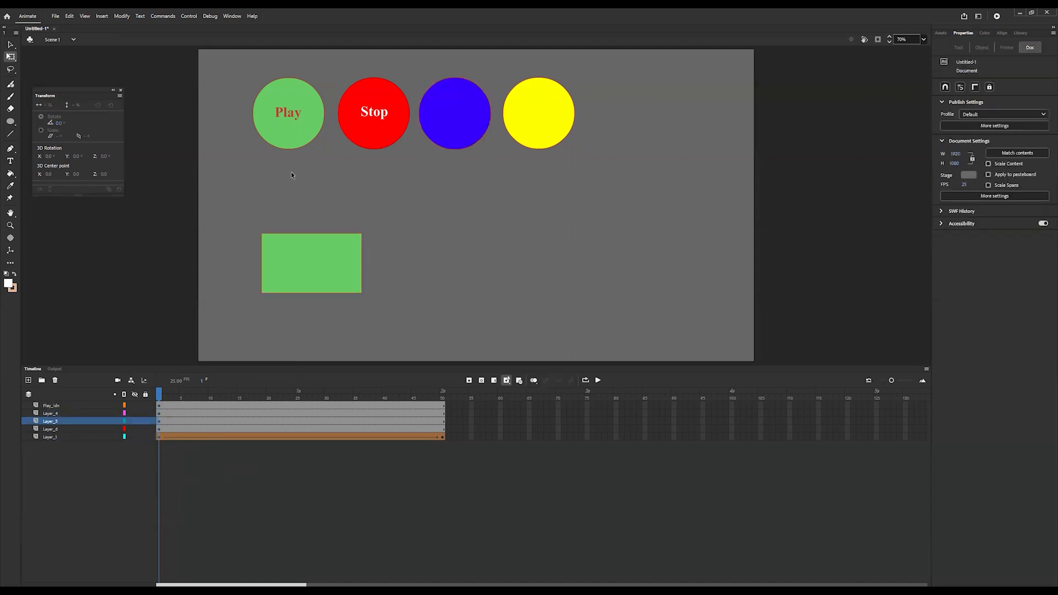
{"action": "left_click", "coordinate": [10, 161]}
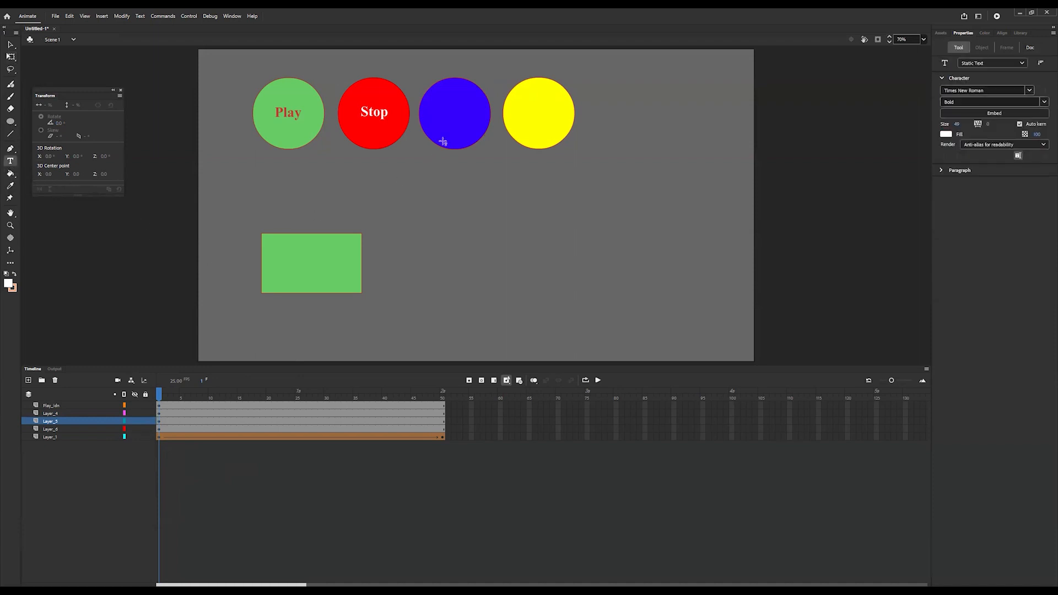
{"action": "left_click_drag", "start_coordinate": [440, 102], "coordinate": [467, 120]}
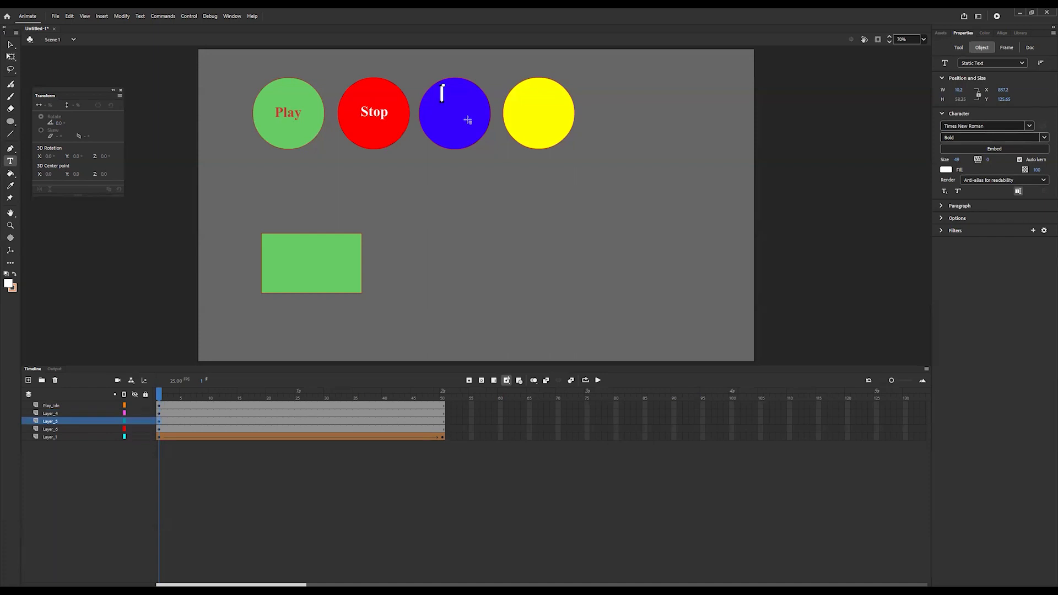
{"action": "type", "text": "Shape Tween"}
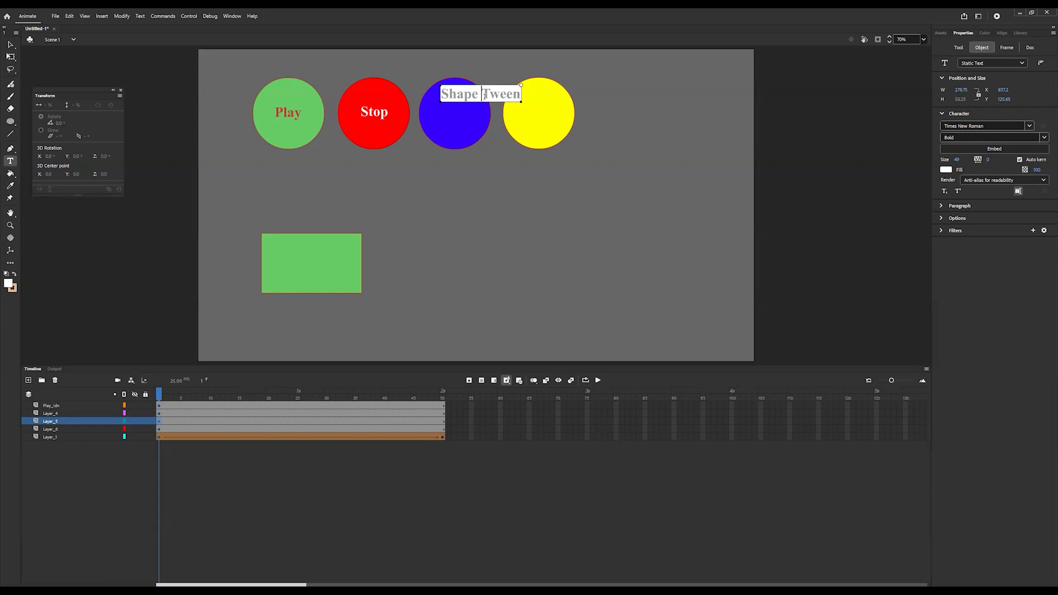
{"action": "left_click_drag", "start_coordinate": [521, 85], "coordinate": [483, 87]}
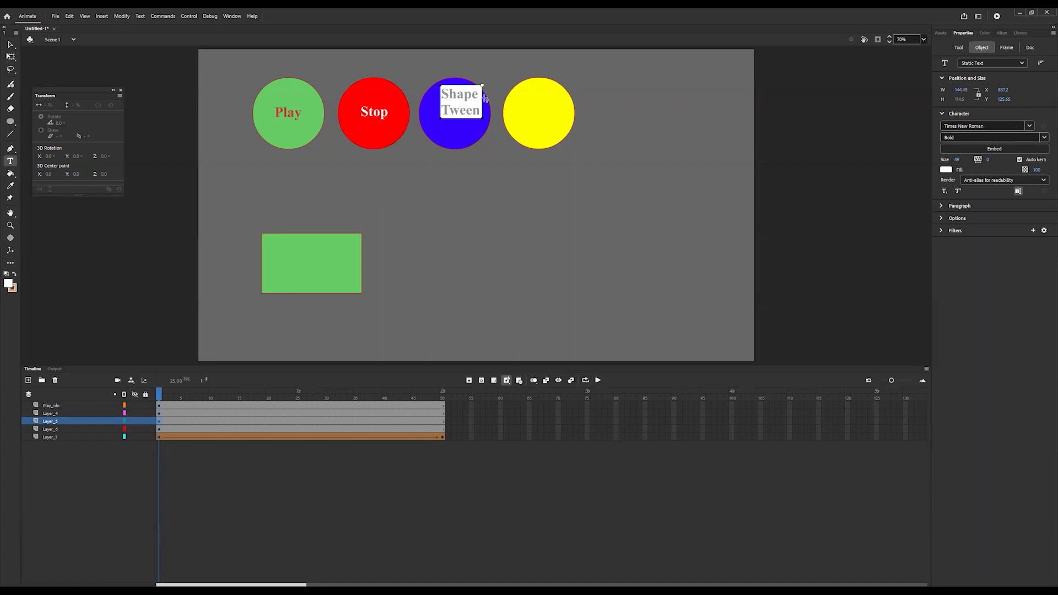
Step: Centre the "Shape Tween" text on the blue circle and select the circle together with the text
{"action": "left_click", "coordinate": [9, 48]}
{"action": "left_click_drag", "start_coordinate": [471, 117], "coordinate": [469, 128]}
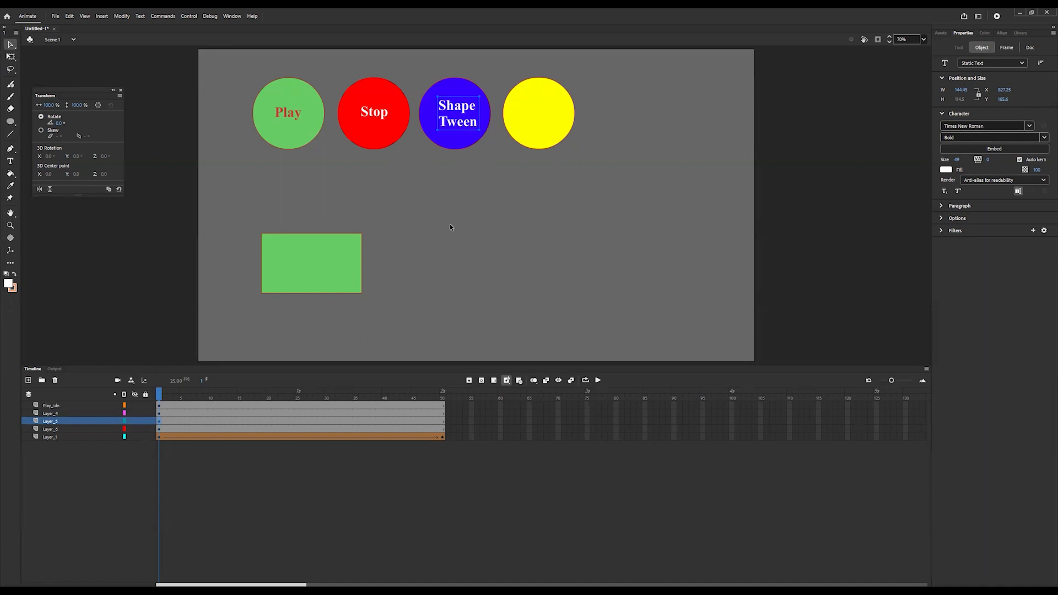
{"action": "left_click_drag", "start_coordinate": [506, 74], "coordinate": [500, 127]}
{"action": "left_click_drag", "start_coordinate": [499, 73], "coordinate": [421, 167]}
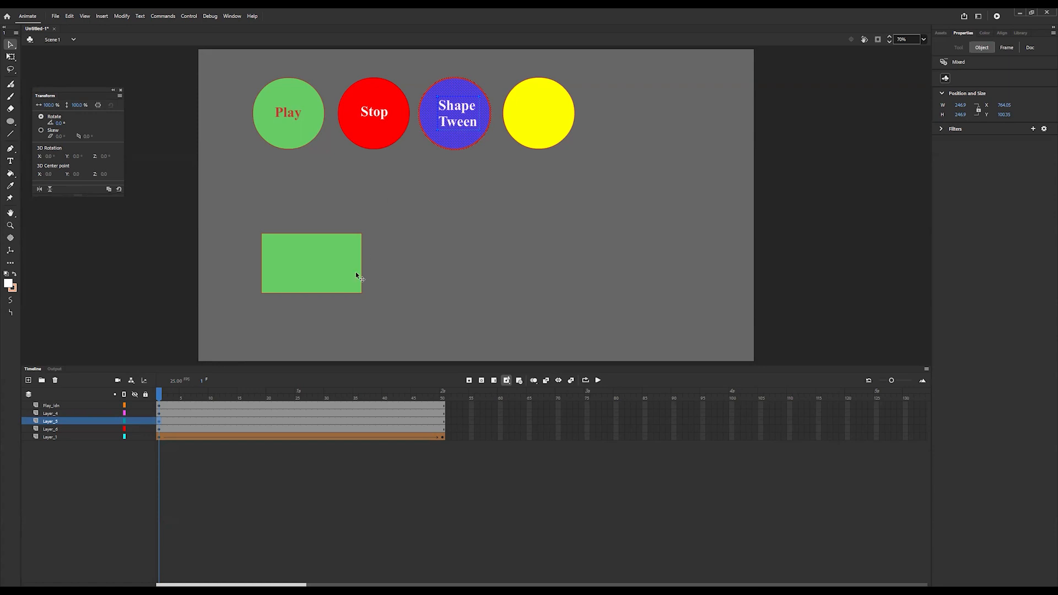
Step: Change the word "Shape" in the blue circle's text to "Classic" and recentre the text on the circle
{"action": "double_click", "coordinate": [451, 117]}
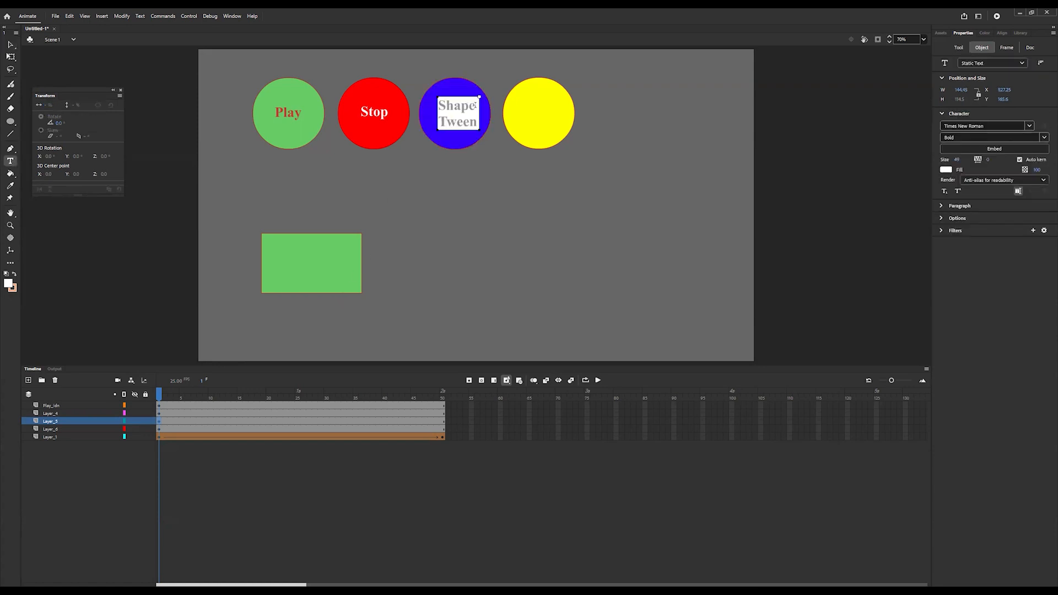
{"action": "double_click", "coordinate": [438, 106]}
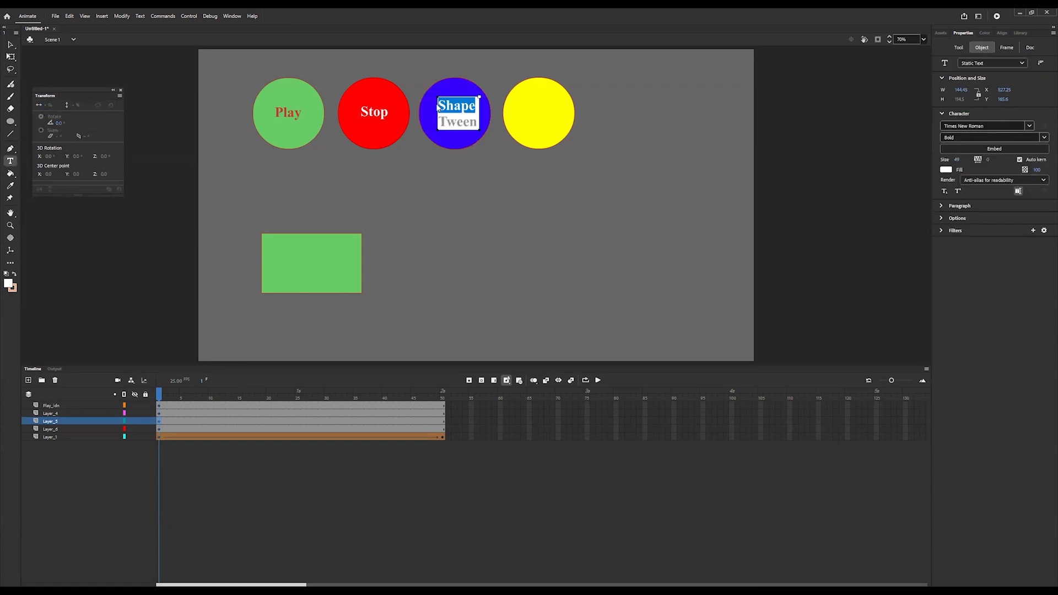
{"action": "type", "text": "Cl"}
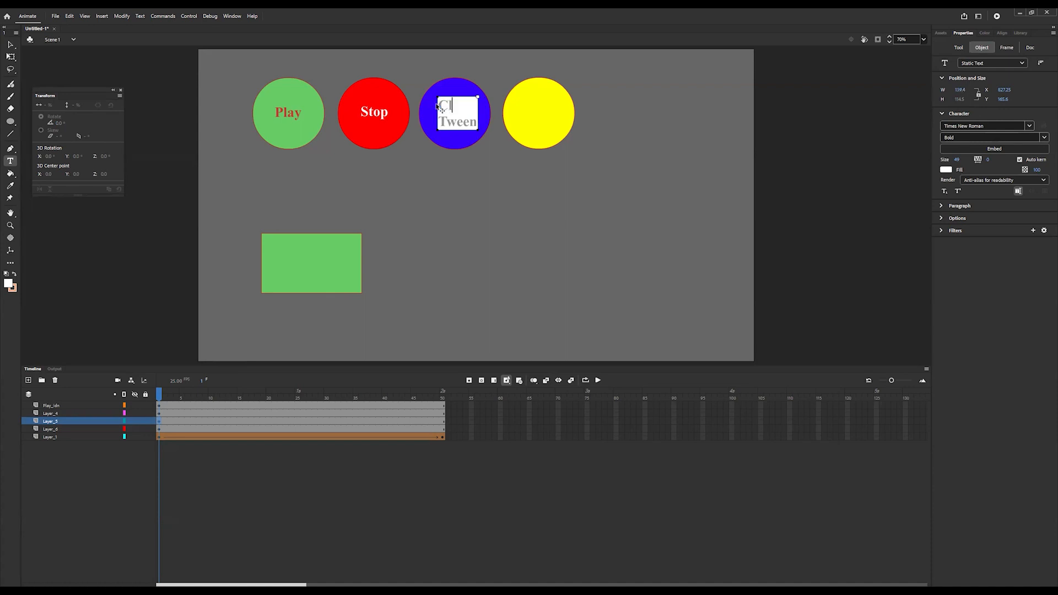
{"action": "type", "text": "assic"}
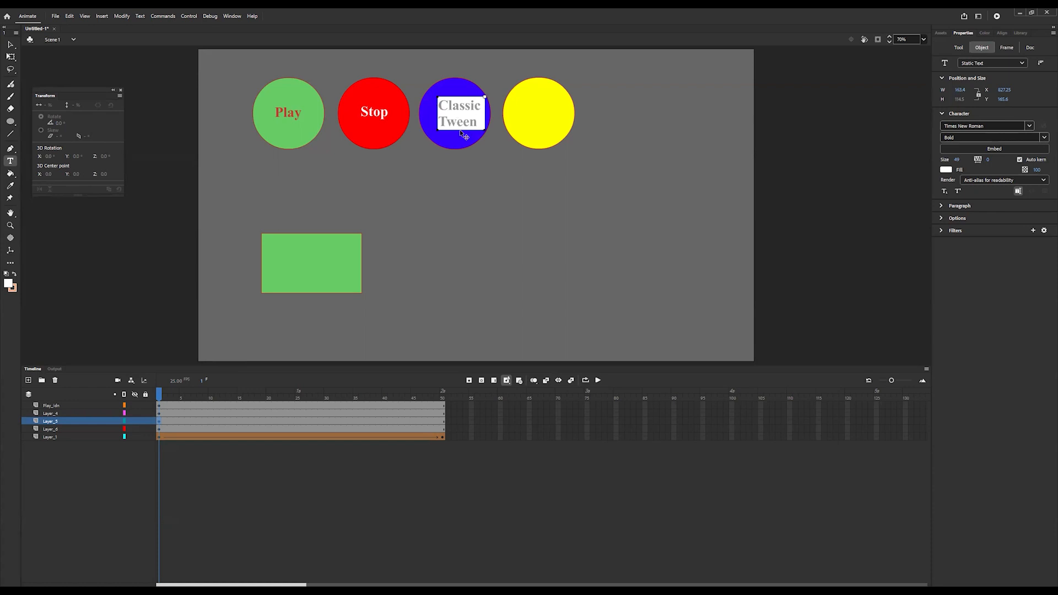
{"action": "left_click", "coordinate": [11, 46]}
{"action": "left_click_drag", "start_coordinate": [477, 125], "coordinate": [470, 124]}
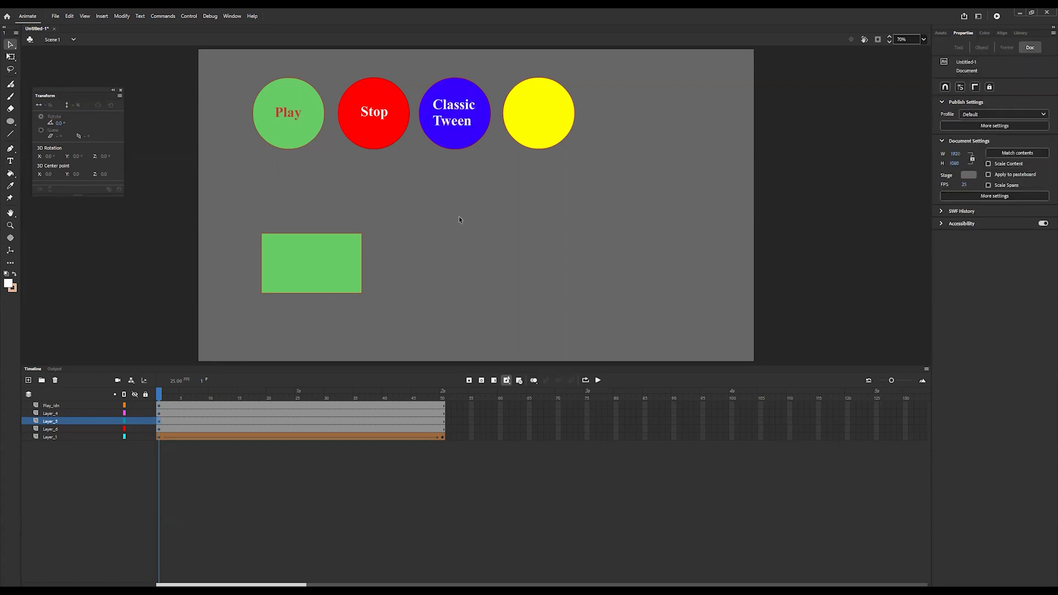
Step: Delete the yellow circle's layer and play the timeline to preview the shape tween
{"action": "left_click", "coordinate": [535, 98]}
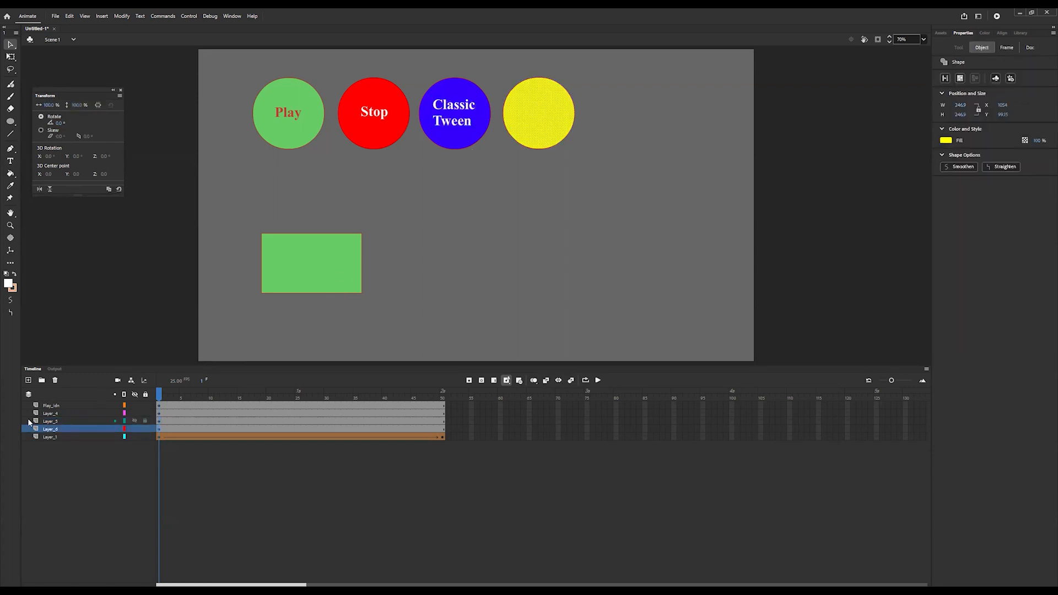
{"action": "left_click", "coordinate": [54, 380]}
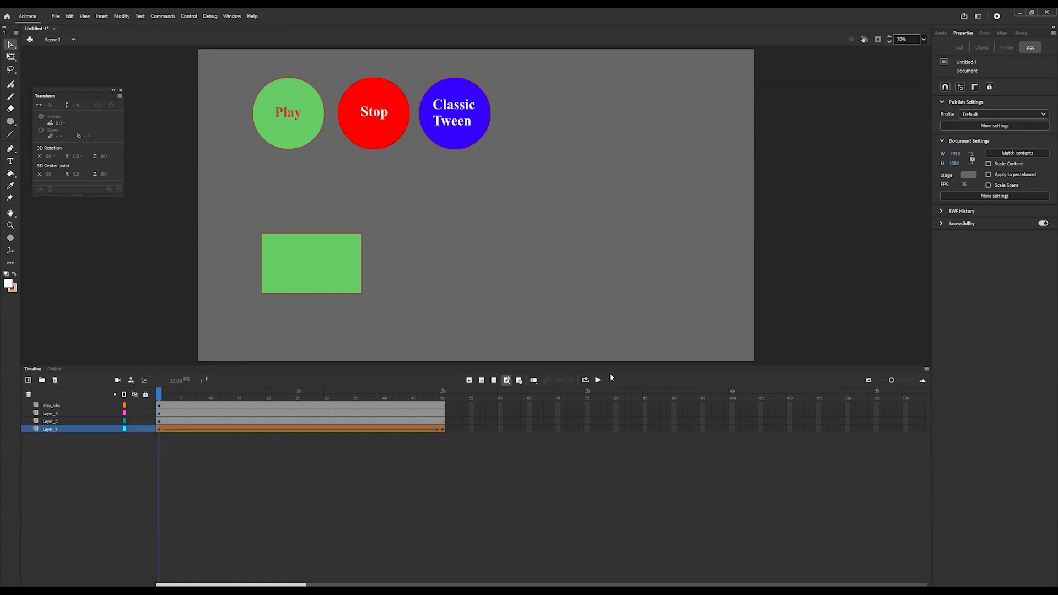
{"action": "left_click", "coordinate": [597, 380]}
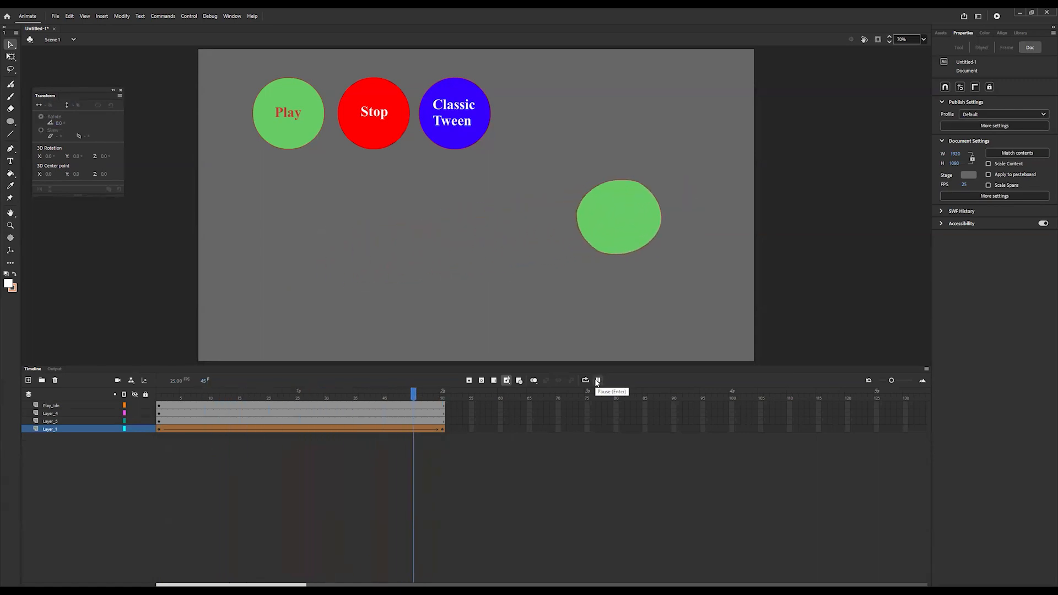
Step: Select the blue circle together with its "Classic Tween" text and convert them to a button symbol named Classic
{"action": "left_click", "coordinate": [475, 132]}
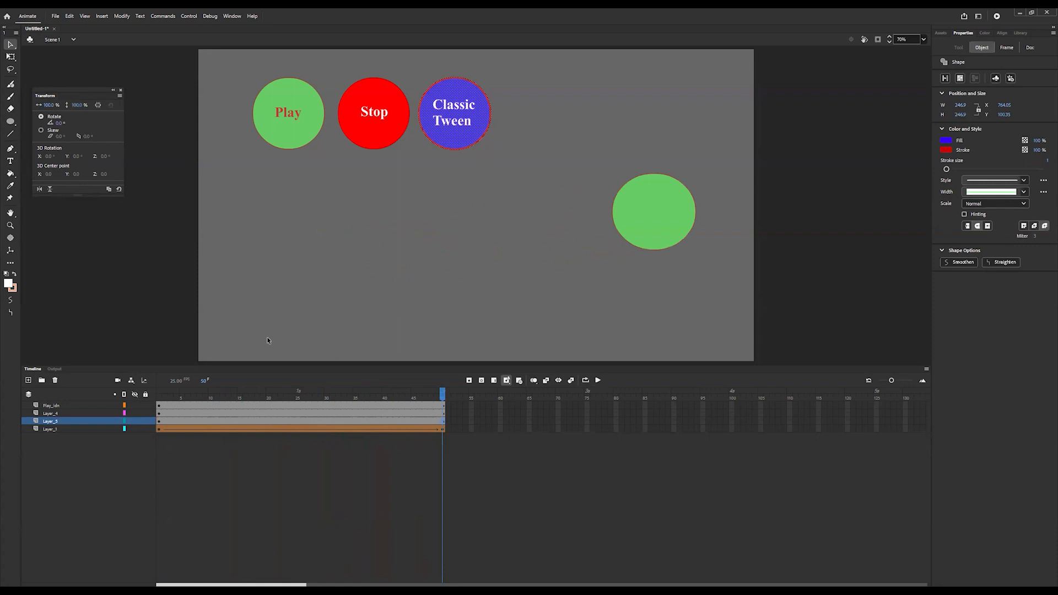
{"action": "left_click_drag", "start_coordinate": [530, 66], "coordinate": [414, 177]}
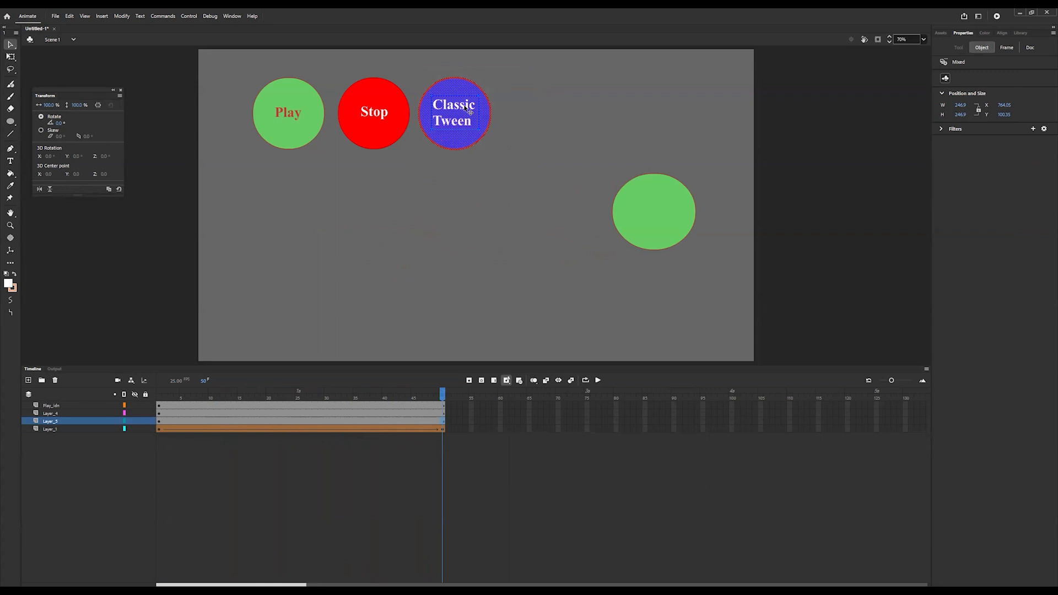
{"action": "key", "text": "F8"}
{"action": "type", "text": "Classic"}
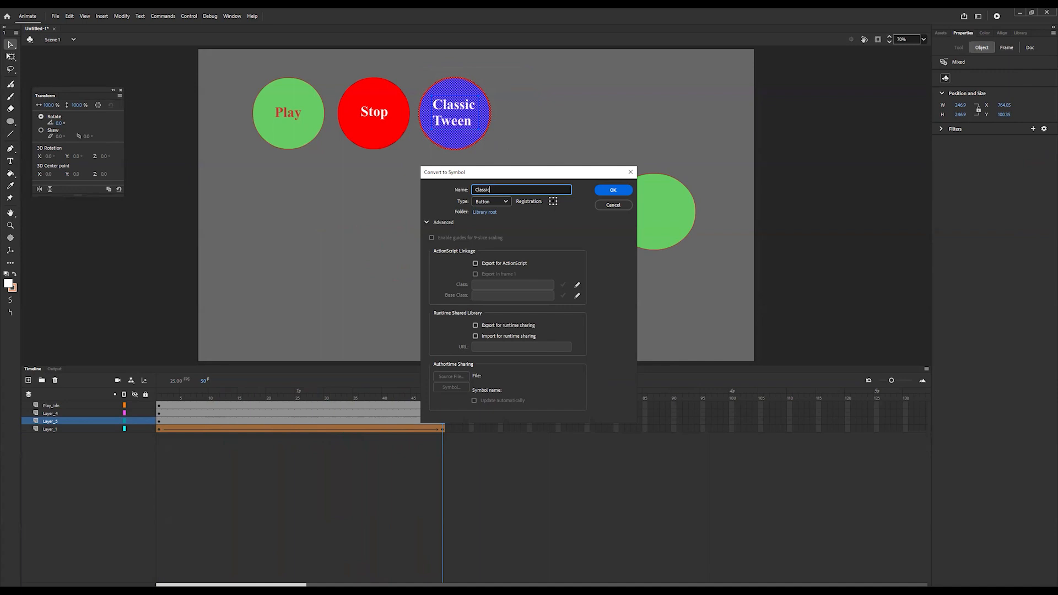
{"action": "left_click", "coordinate": [613, 190]}
Step: Give the Classic button the instance name Btn_classic
{"action": "left_click", "coordinate": [984, 74]}
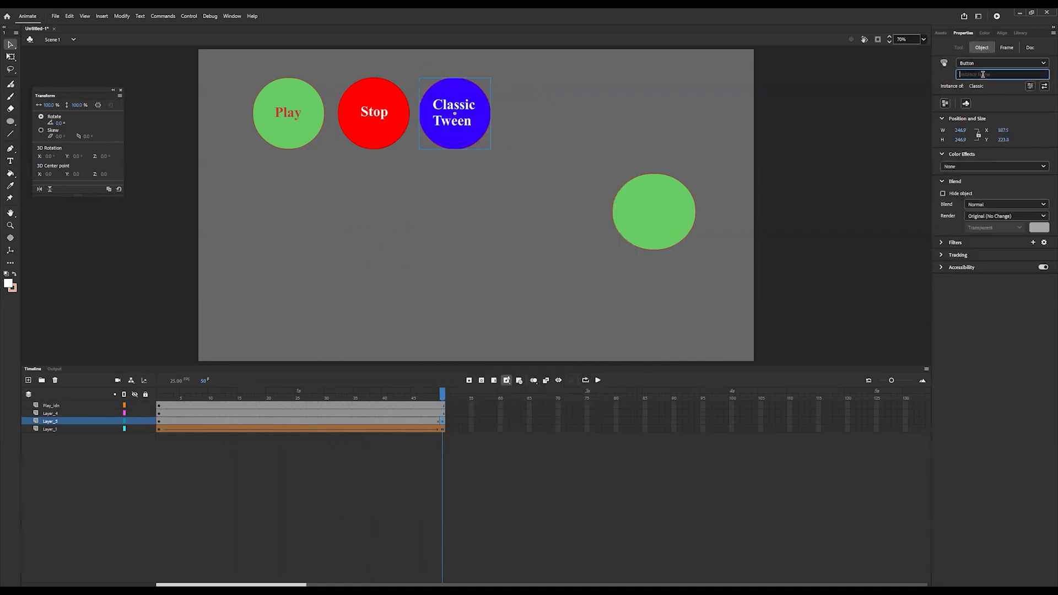
{"action": "type", "text": "Btn_classic"}
{"action": "key", "text": "Return"}
Step: Give the Classic button an Over keyframe and set the circle's stroke to teal green (#33CC99) in that state
{"action": "double_click", "coordinate": [471, 126]}
{"action": "left_click", "coordinate": [177, 411]}
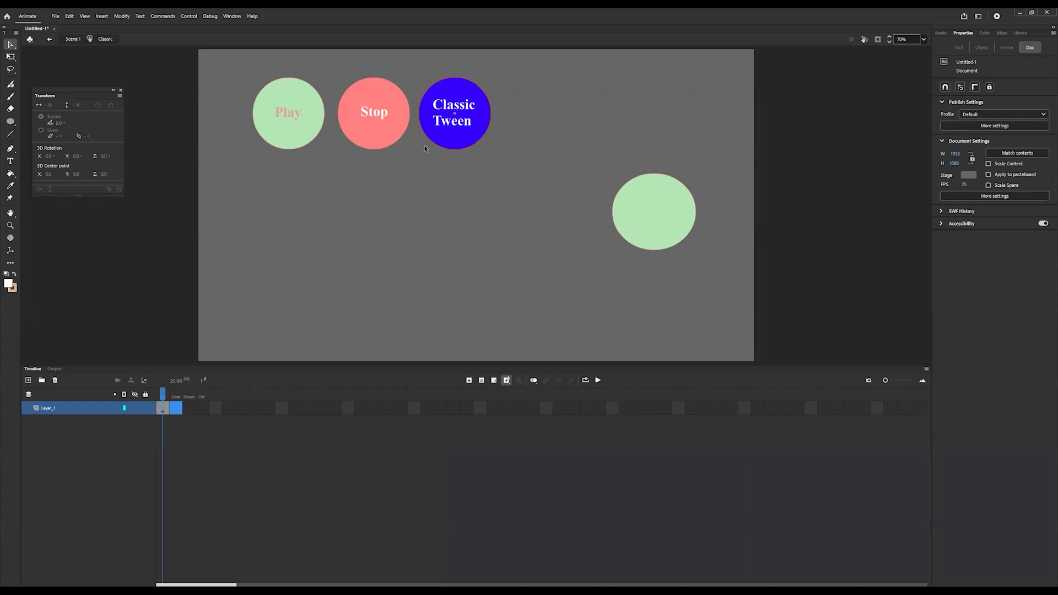
{"action": "left_click", "coordinate": [446, 139]}
{"action": "double_click", "coordinate": [447, 138]}
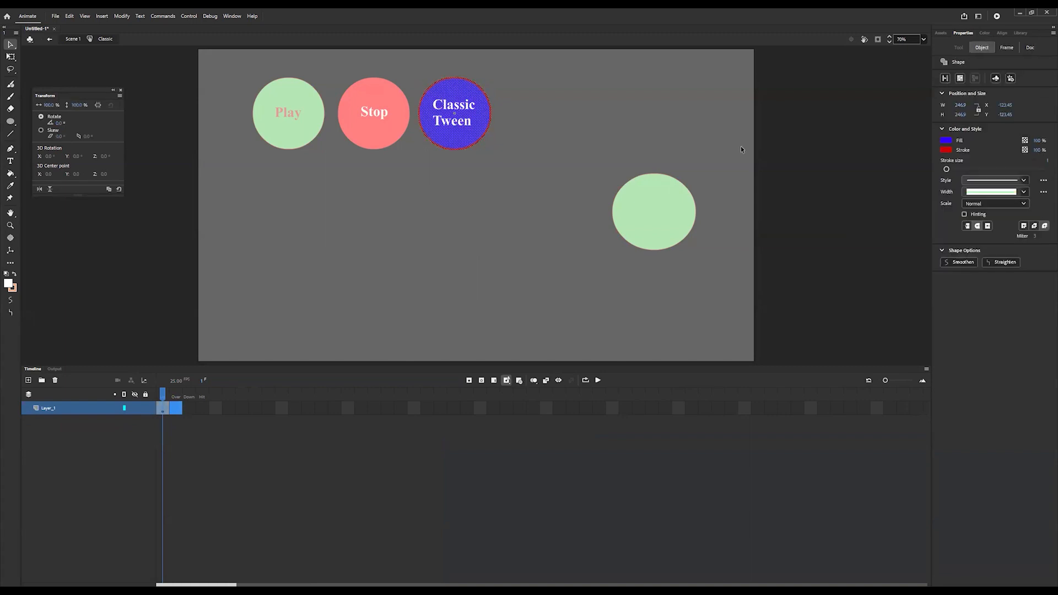
{"action": "left_click", "coordinate": [946, 150]}
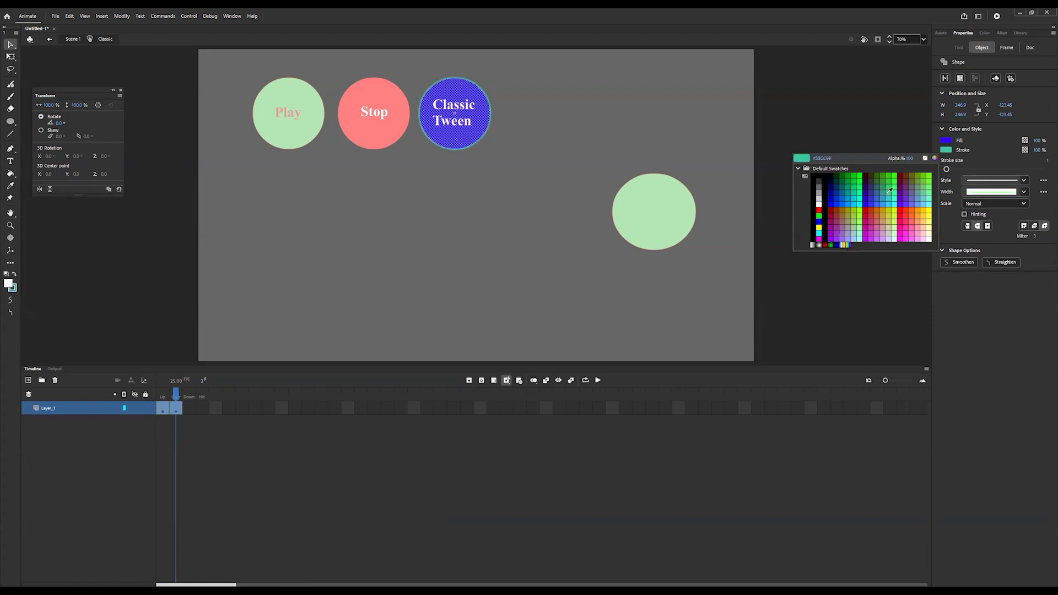
Step: Add a Down keyframe to the Classic button with the circle's stroke set to orange (#FF9933), and return to Scene 1
{"action": "left_click", "coordinate": [219, 395]}
{"action": "key", "text": "F6"}
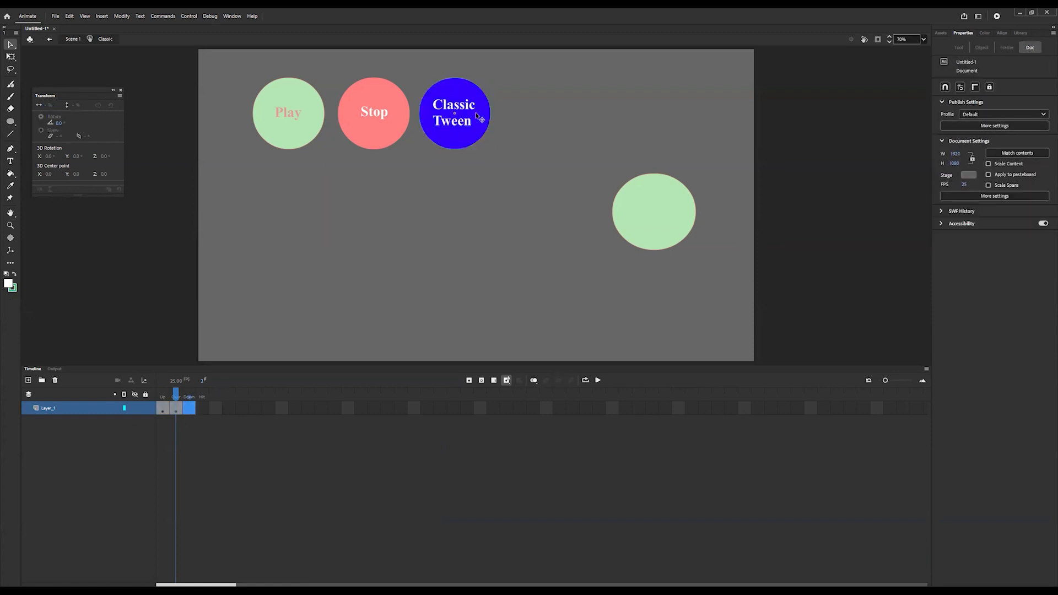
{"action": "left_click", "coordinate": [471, 138]}
{"action": "left_click", "coordinate": [943, 151]}
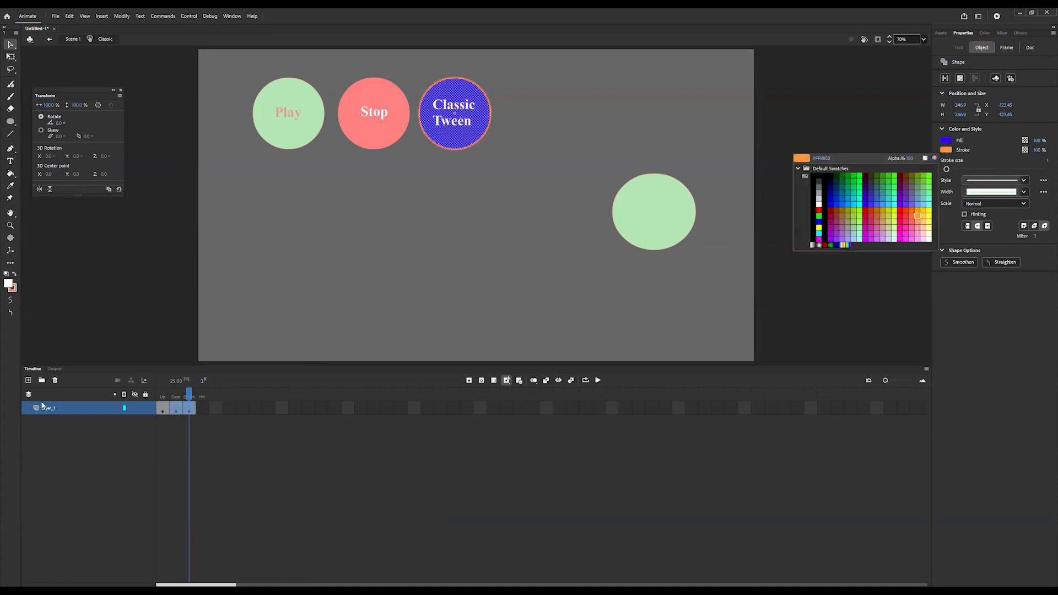
{"action": "left_click", "coordinate": [73, 39]}
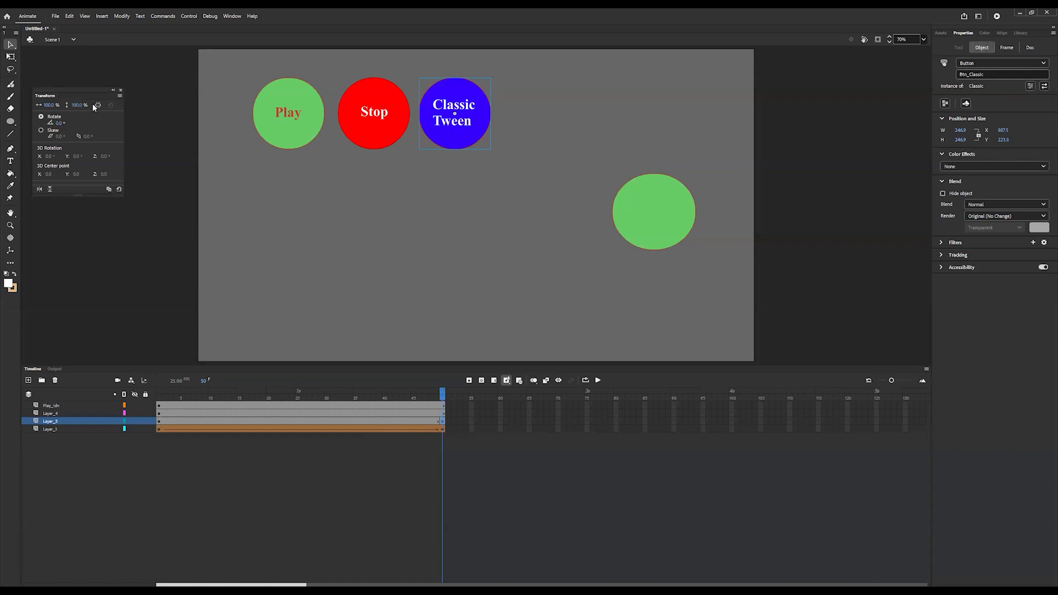
Step: Move the Classic Tween button layer's keyframe from frame 50 to frame 1 and put the playhead on frame 1
{"action": "left_click_drag", "start_coordinate": [426, 398], "coordinate": [441, 423]}
{"action": "left_click", "coordinate": [442, 423]}
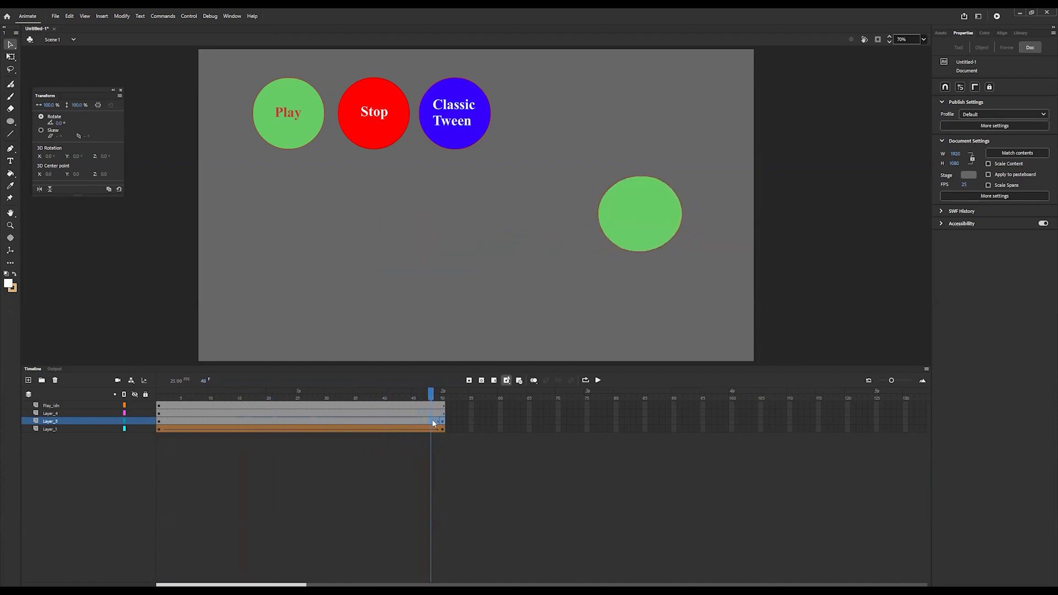
{"action": "left_click", "coordinate": [441, 423]}
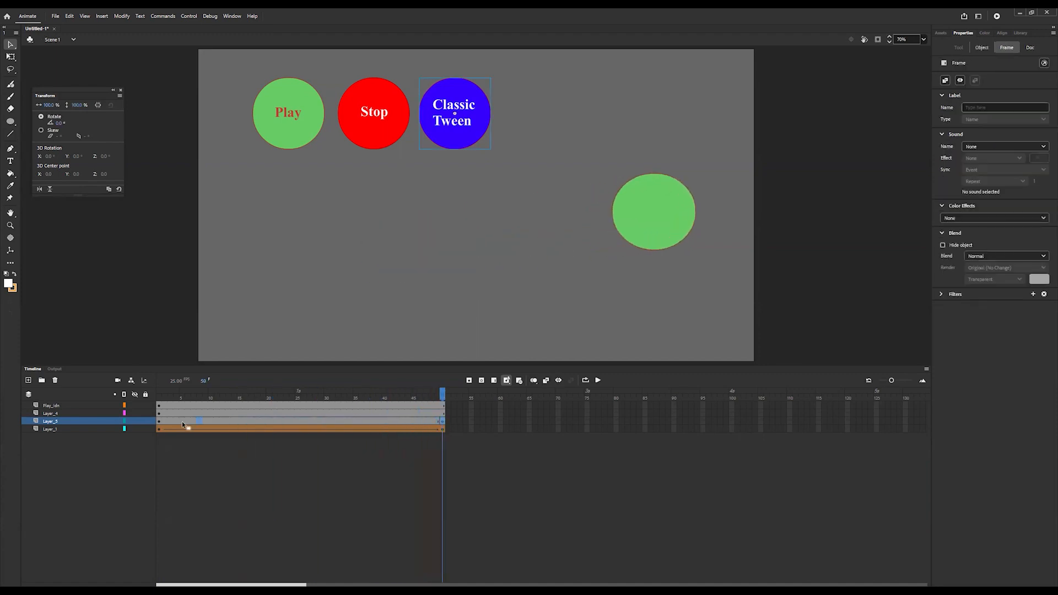
{"action": "left_click", "coordinate": [159, 398]}
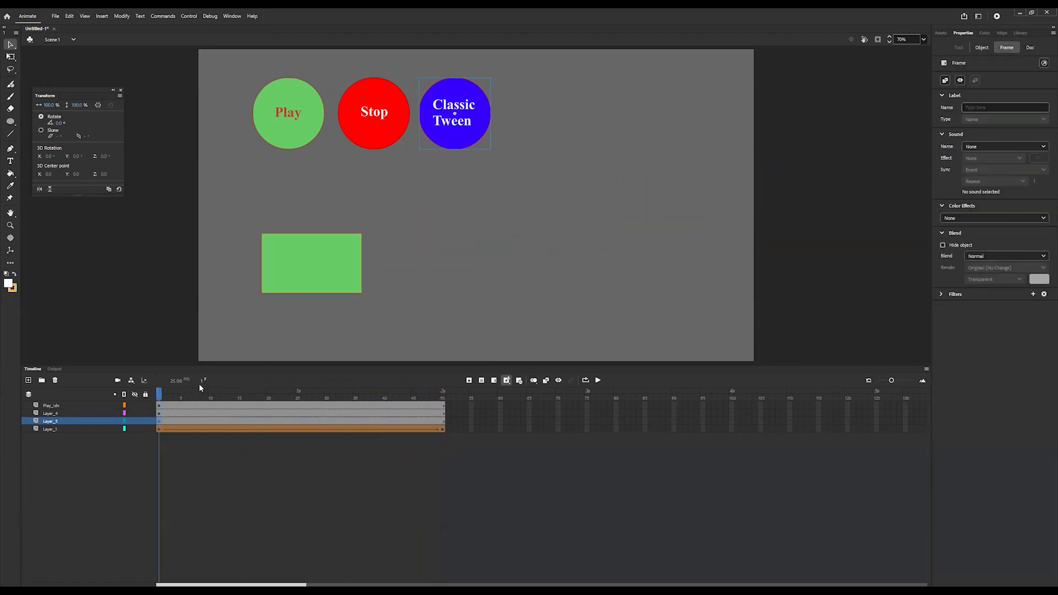
{"action": "left_click_drag", "start_coordinate": [165, 401], "coordinate": [147, 385]}
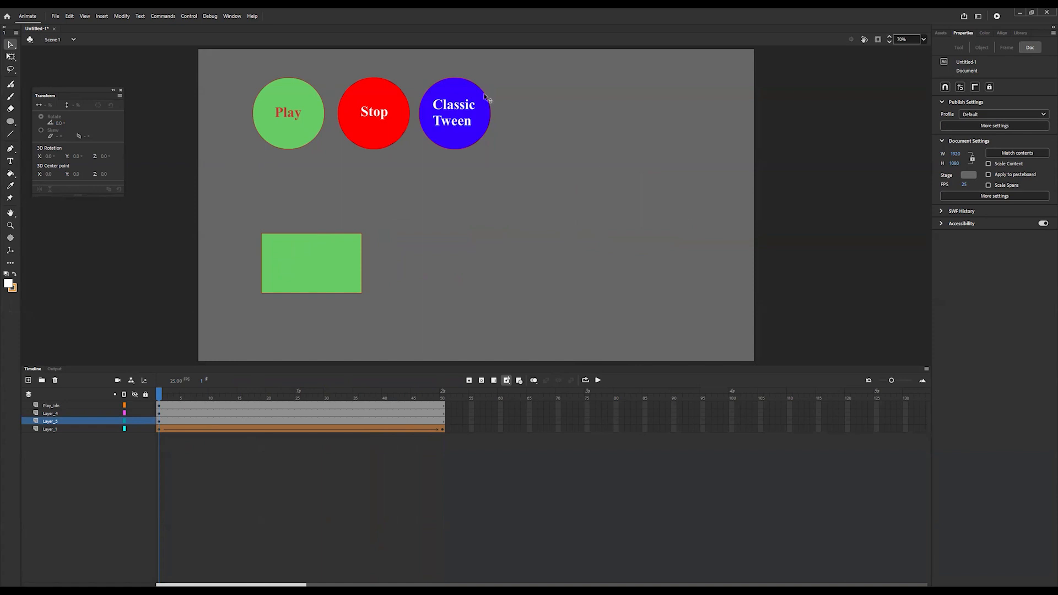
Step: Test the movie, try out the Stop and Play buttons, and close the preview
{"action": "left_click", "coordinate": [187, 17]}
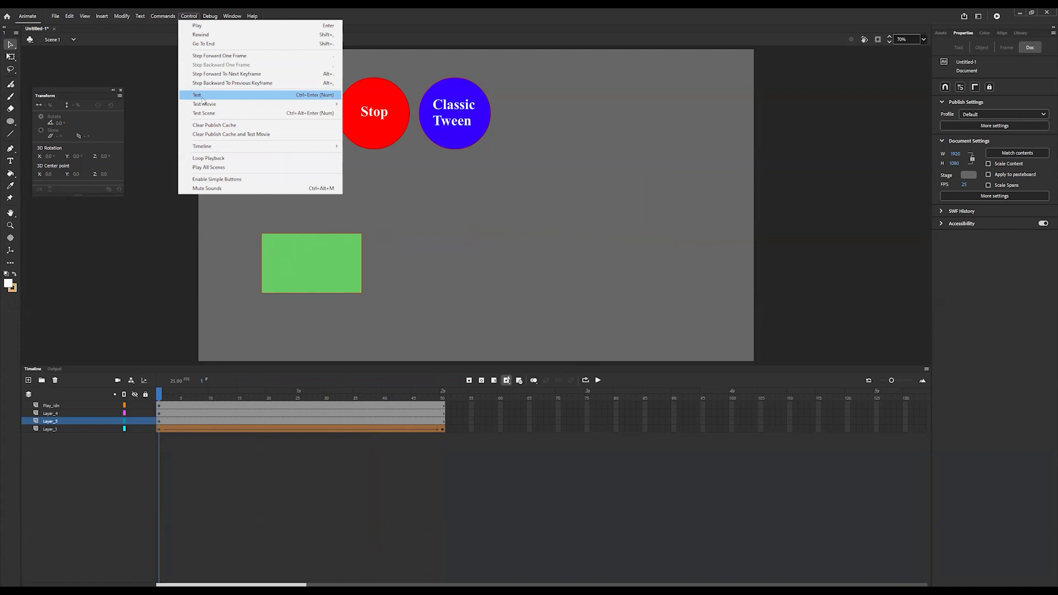
{"action": "left_click", "coordinate": [197, 97]}
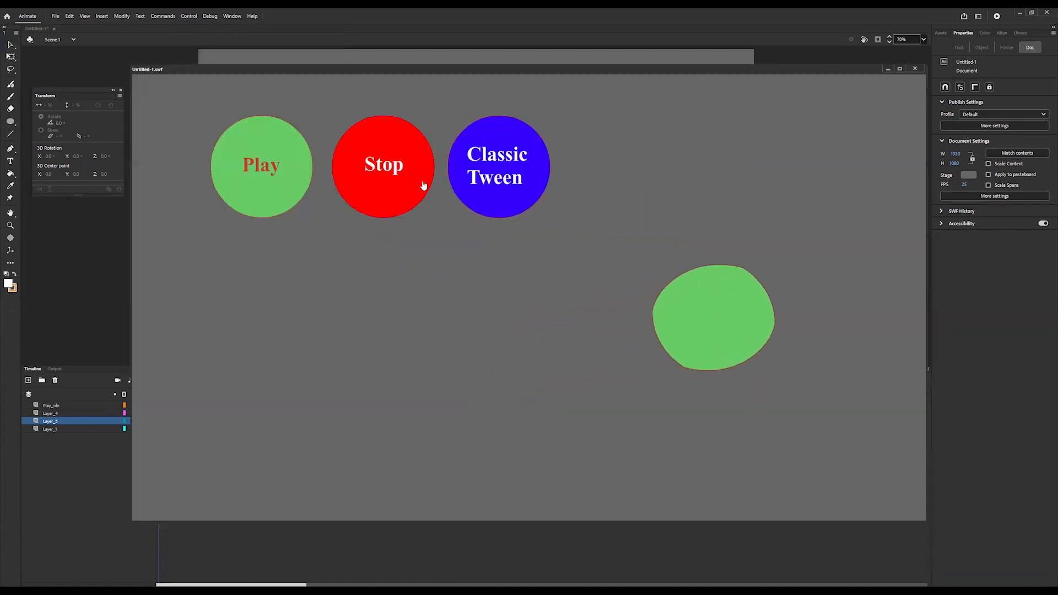
{"action": "left_click", "coordinate": [422, 185]}
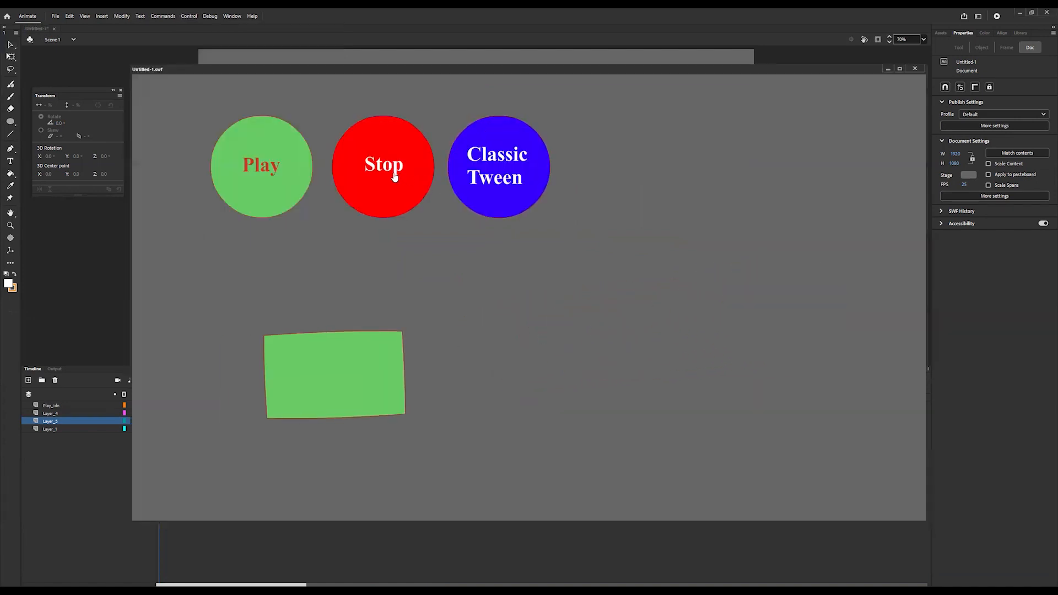
{"action": "left_click", "coordinate": [247, 174]}
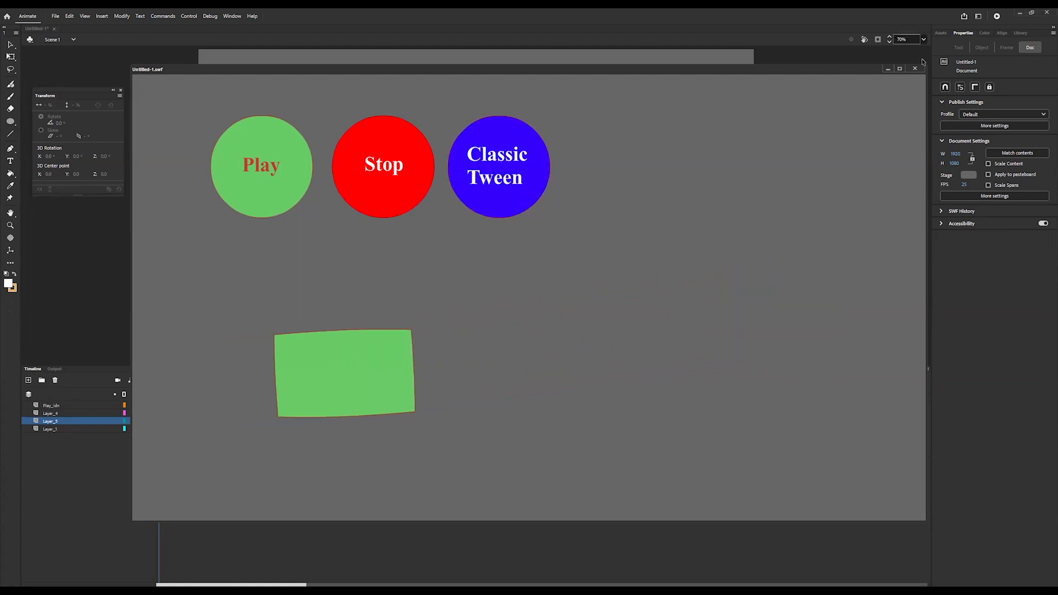
{"action": "key", "text": "ctrl+w"}
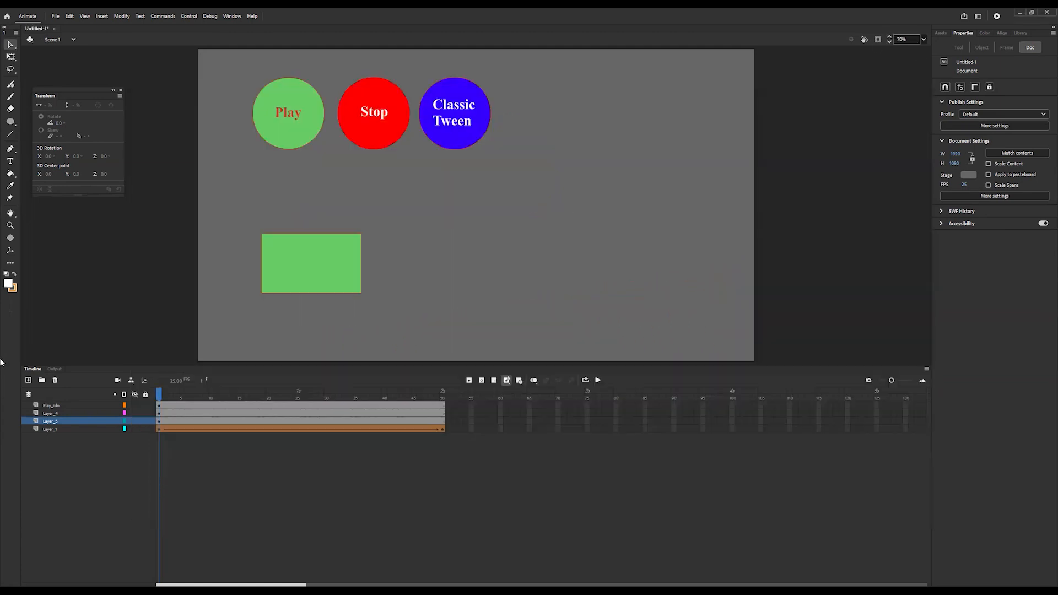
Step: Run the movie test again from the timeline, close it, and check the tween at frame 50 and frame 1
{"action": "left_click_drag", "start_coordinate": [164, 404], "coordinate": [165, 403]}
{"action": "left_click", "coordinate": [164, 404]}
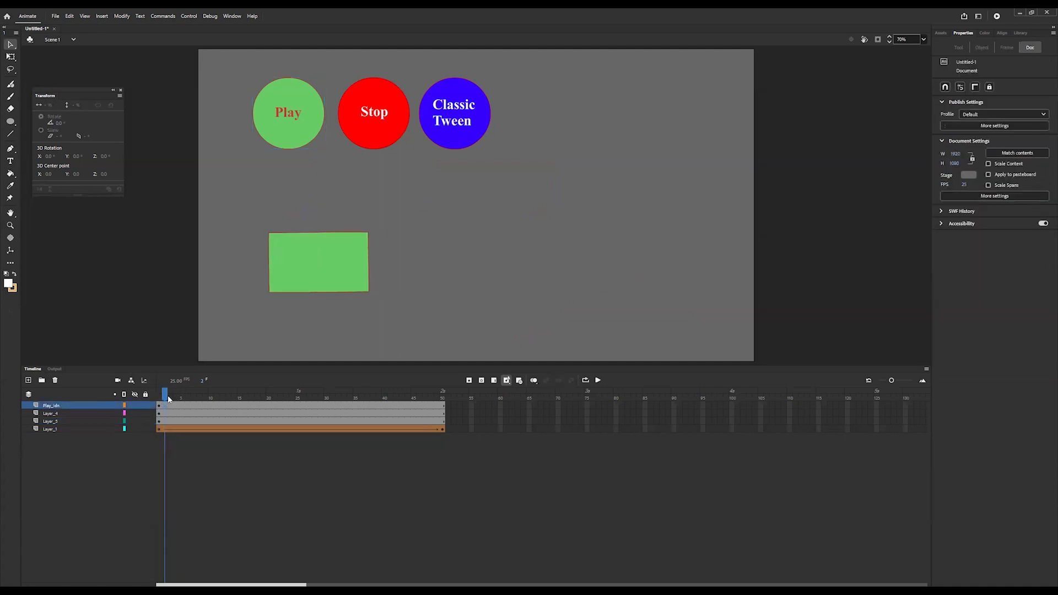
{"action": "key", "text": "ctrl+Return"}
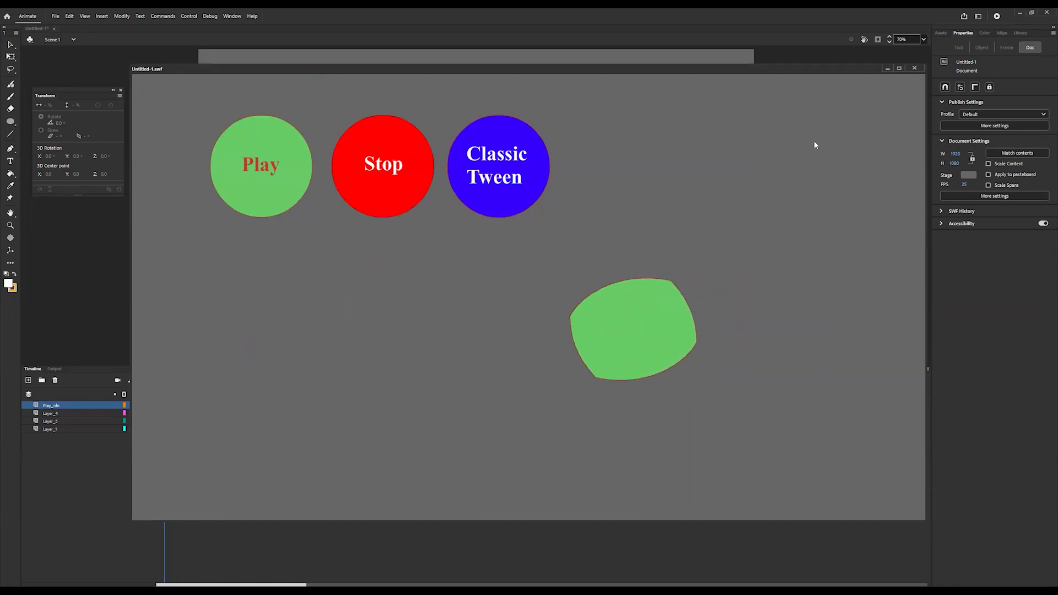
{"action": "left_click", "coordinate": [914, 69]}
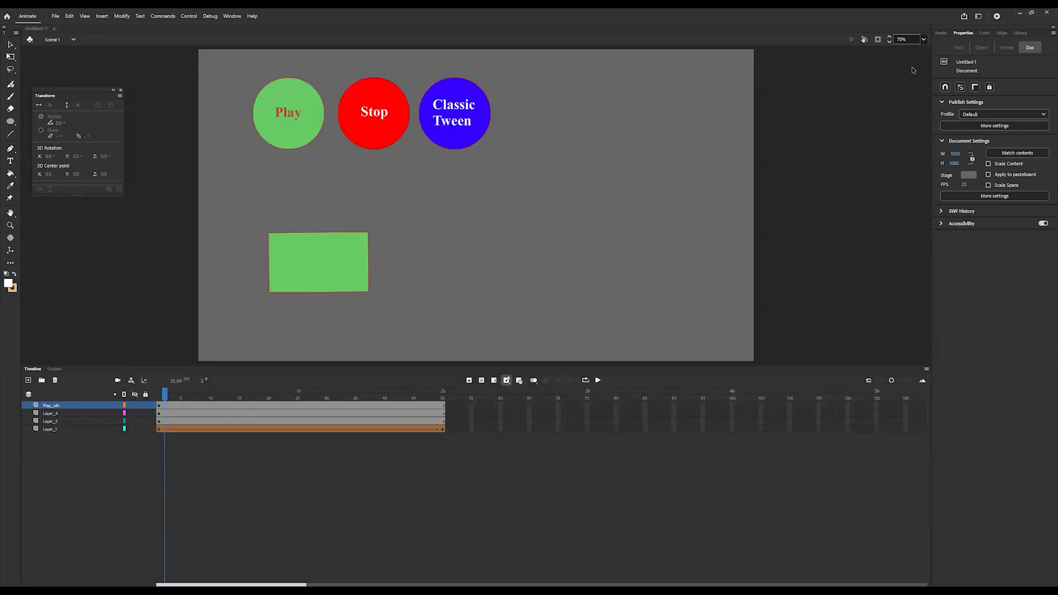
{"action": "left_click", "coordinate": [440, 400]}
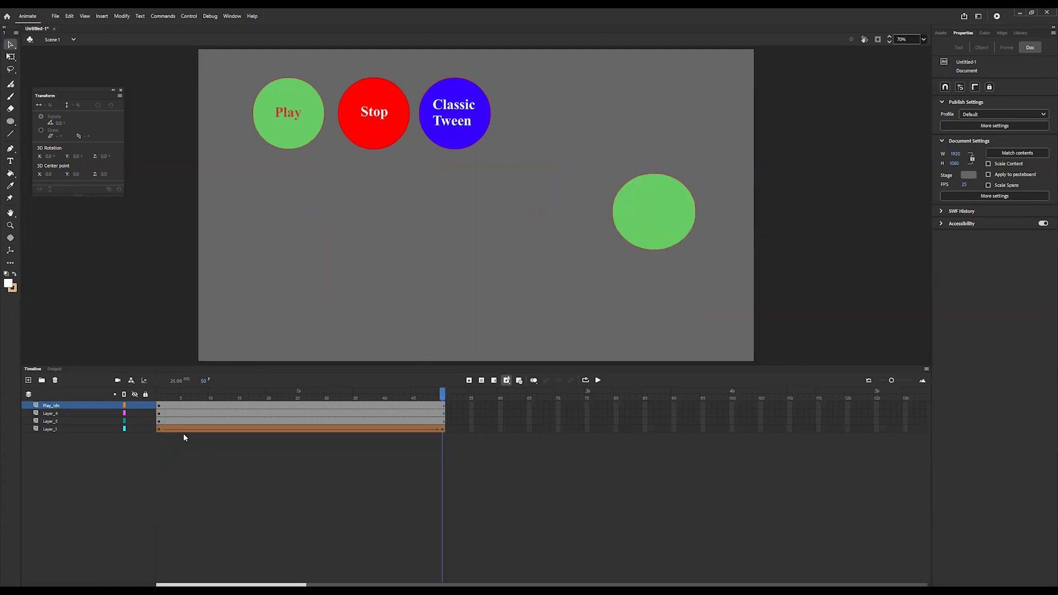
{"action": "left_click_drag", "start_coordinate": [209, 397], "coordinate": [159, 397]}
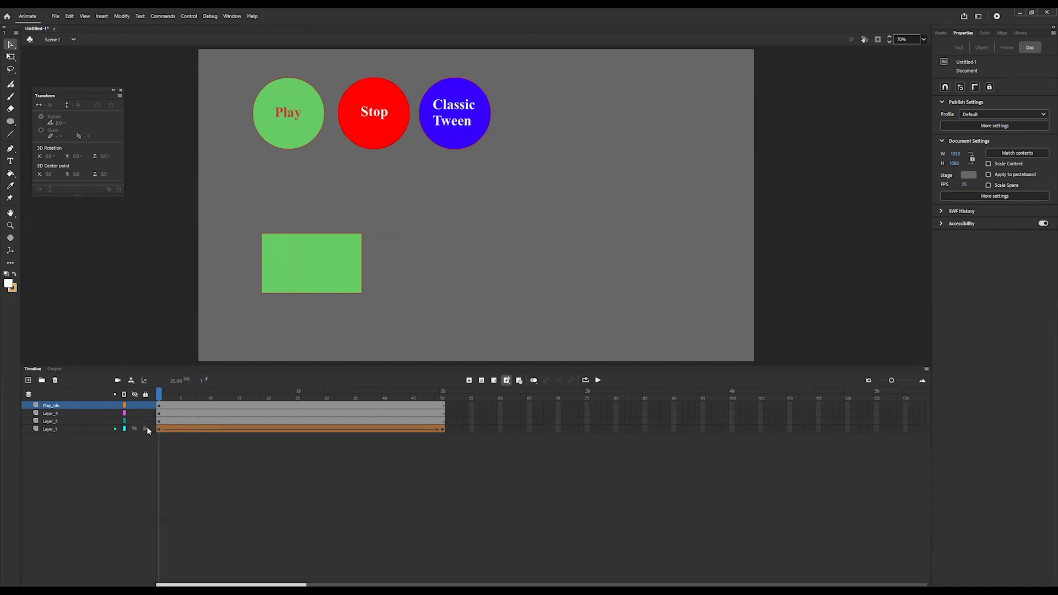
Step: Rename the Stop button's layer as Stop_idn and the Classic Tween button's layer as Classic
{"action": "left_click", "coordinate": [48, 415]}
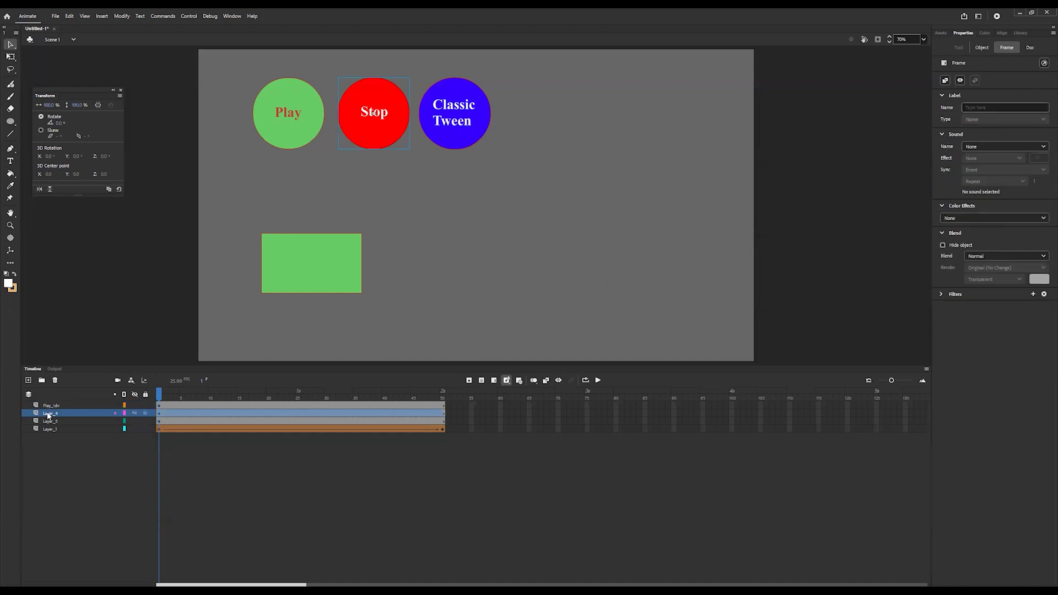
{"action": "double_click", "coordinate": [51, 413]}
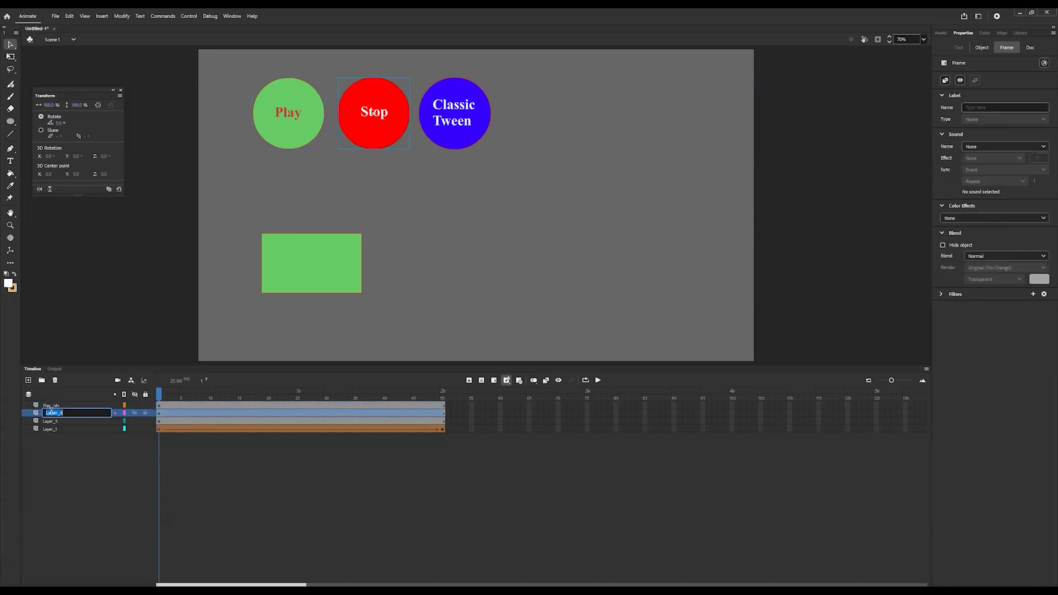
{"action": "type", "text": "Stop_idn"}
{"action": "key", "text": "Return"}
{"action": "double_click", "coordinate": [52, 420]}
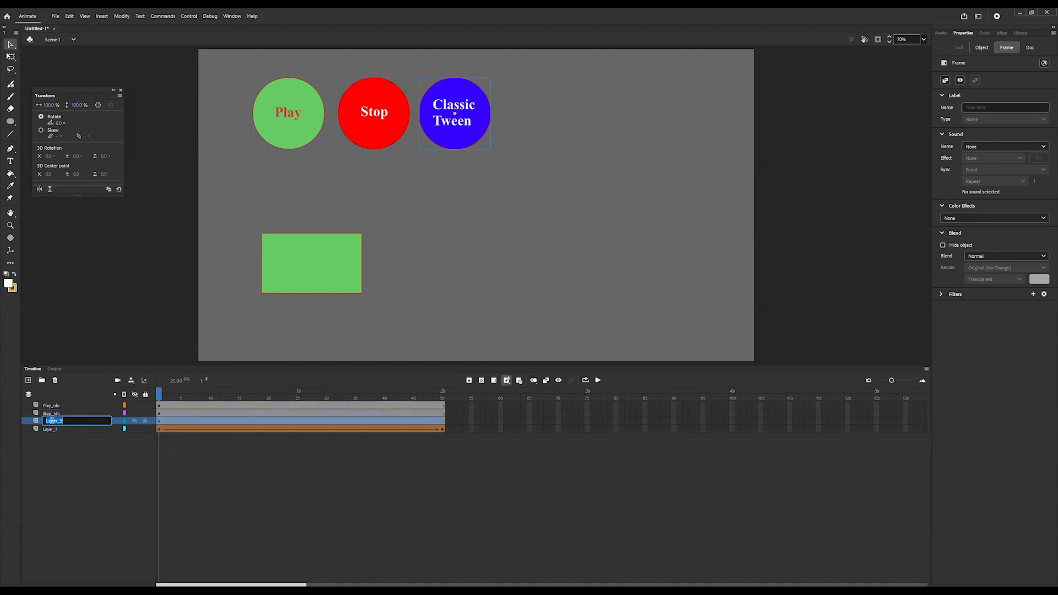
{"action": "type", "text": "Classic"}
{"action": "key", "text": "Return"}
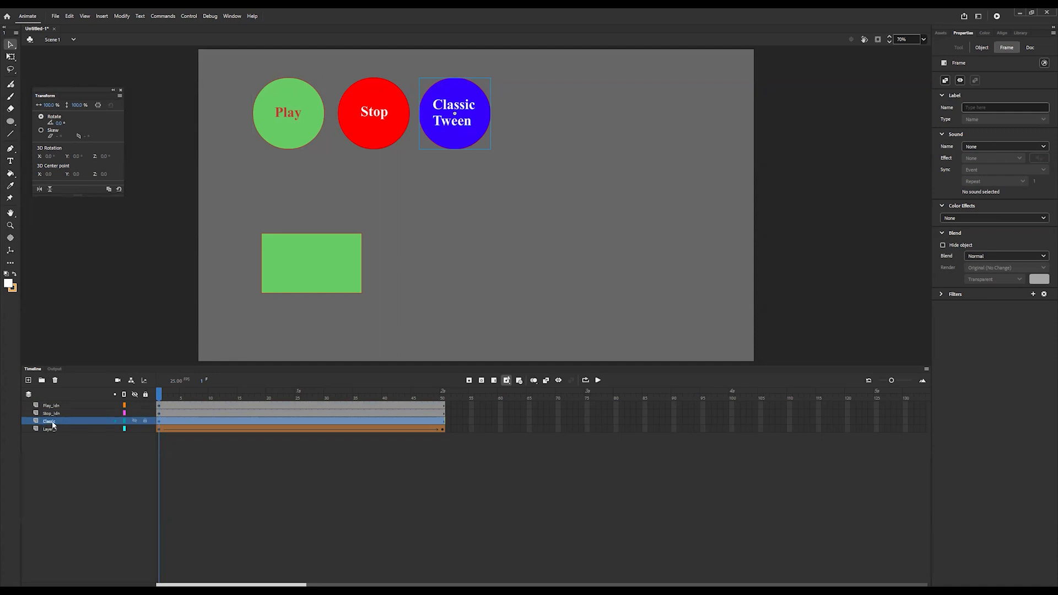
Step: Add the ActionScript Mouse Click Event handler snippet to the Stop button on frame 1
{"action": "left_click", "coordinate": [53, 406]}
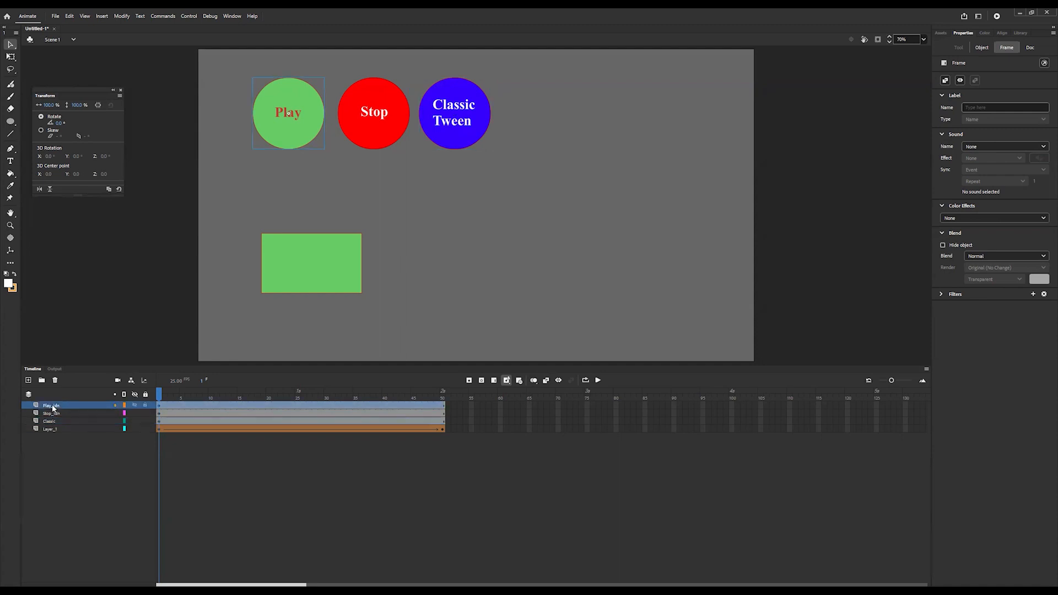
{"action": "left_click", "coordinate": [103, 413]}
{"action": "left_click", "coordinate": [159, 414]}
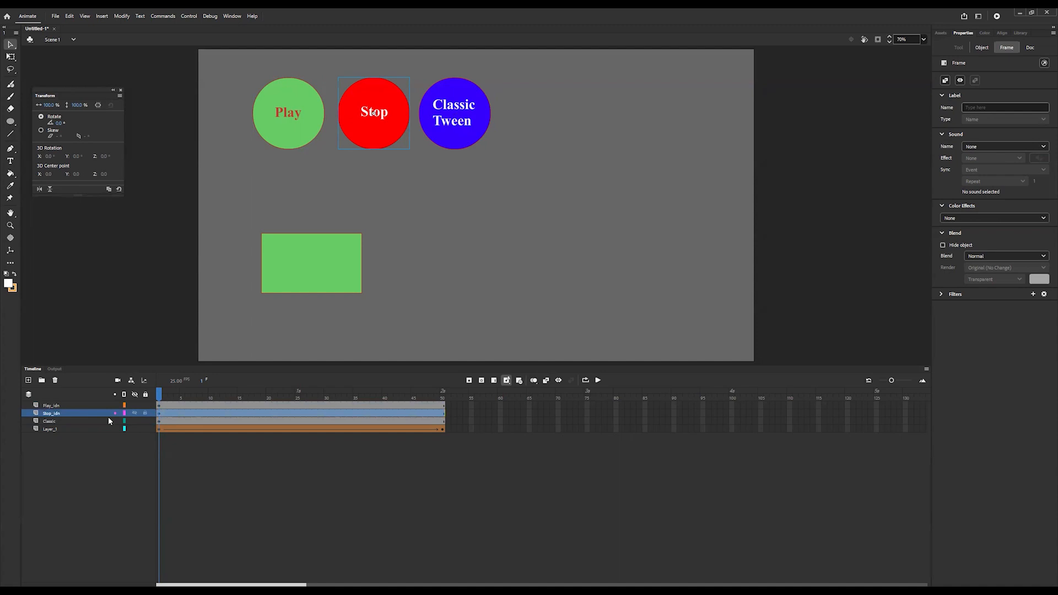
{"action": "right_click", "coordinate": [161, 416]}
{"action": "left_click", "coordinate": [182, 408]}
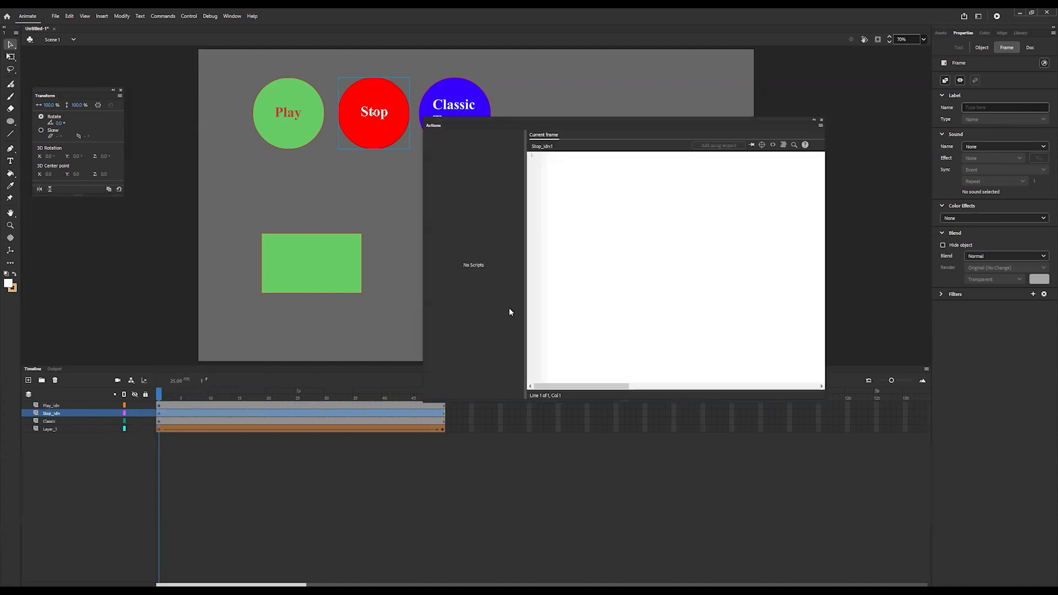
{"action": "left_click", "coordinate": [772, 145]}
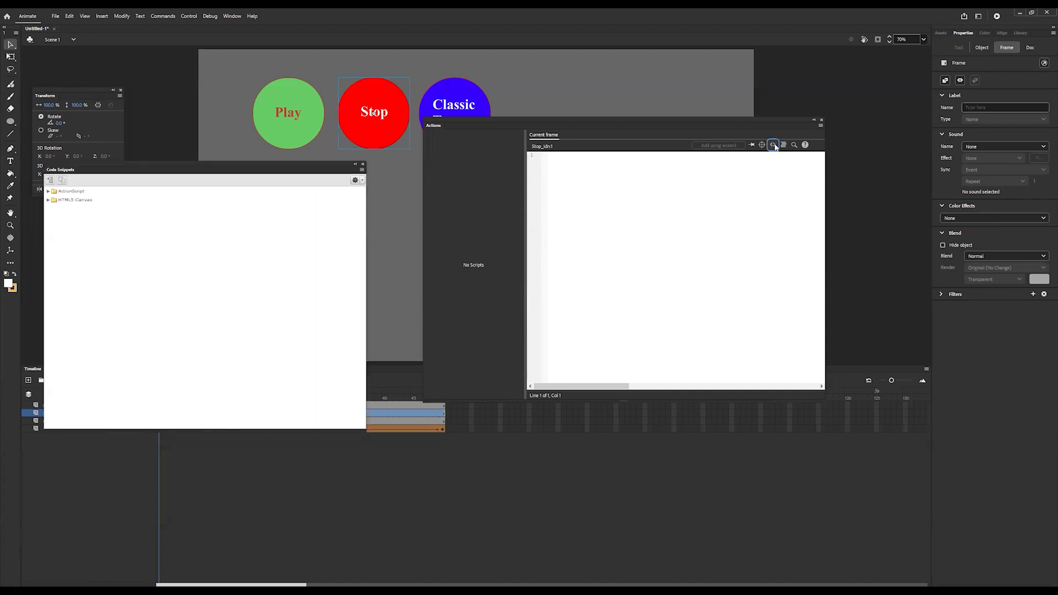
{"action": "left_click", "coordinate": [48, 192]}
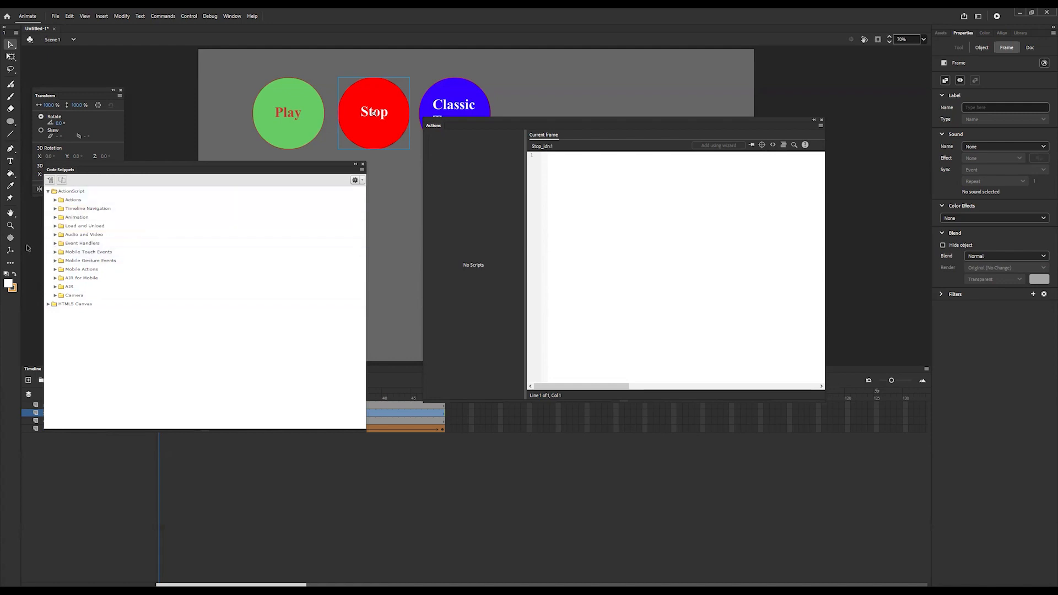
{"action": "left_click", "coordinate": [55, 243]}
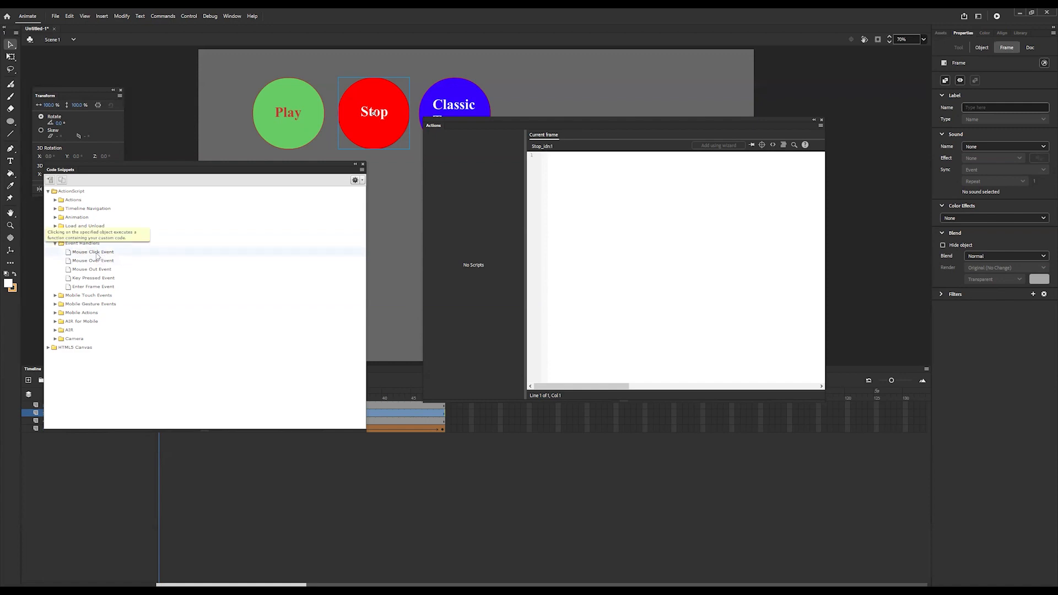
{"action": "double_click", "coordinate": [96, 255]}
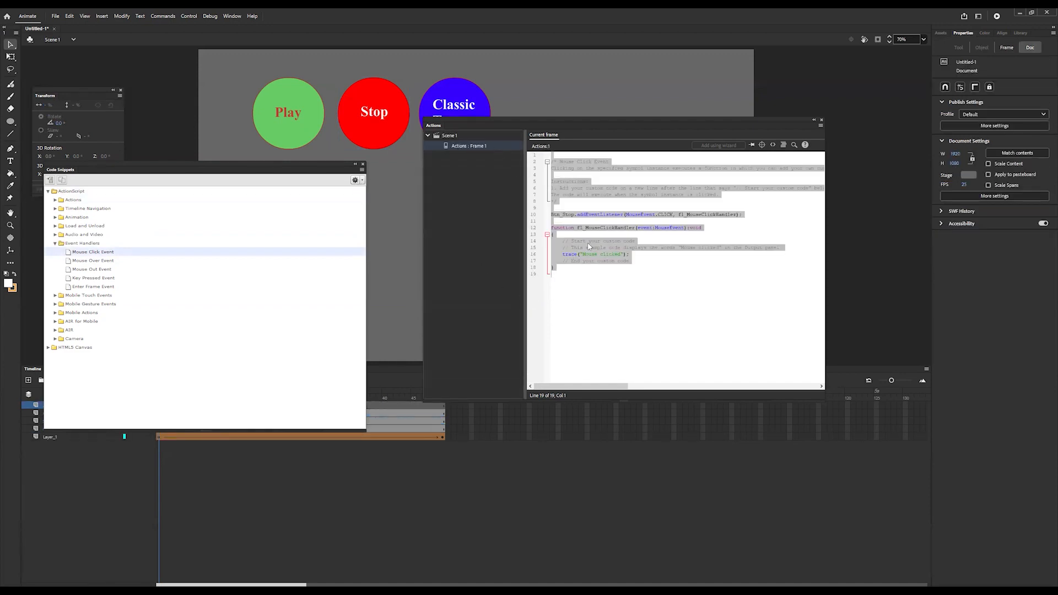
Step: Collapse the Code Snippets window and replace the sample code in the Stop button's click handler with stop();
{"action": "left_click", "coordinate": [589, 246]}
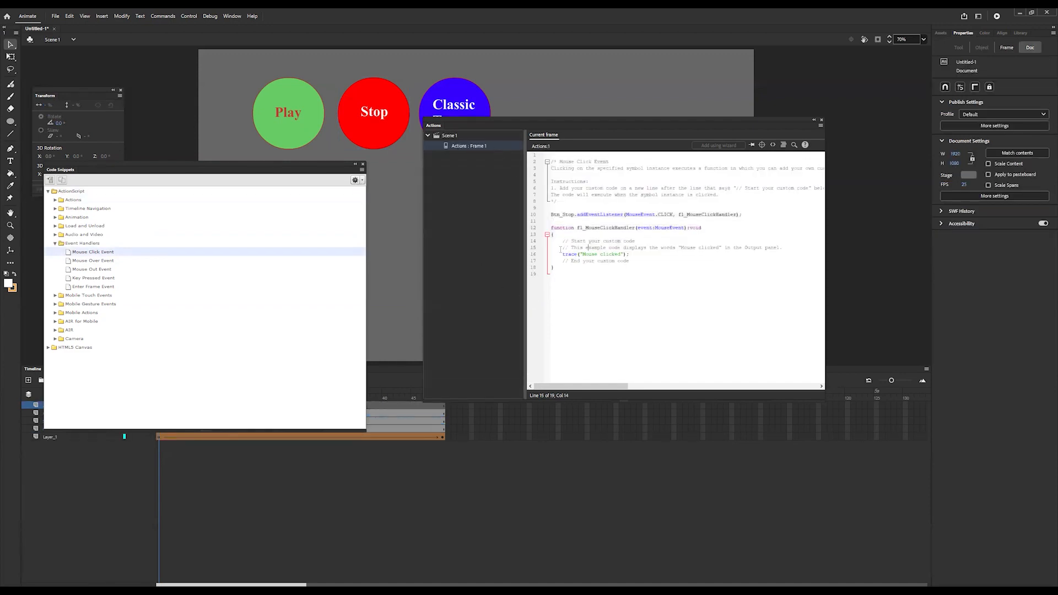
{"action": "left_click", "coordinate": [356, 167]}
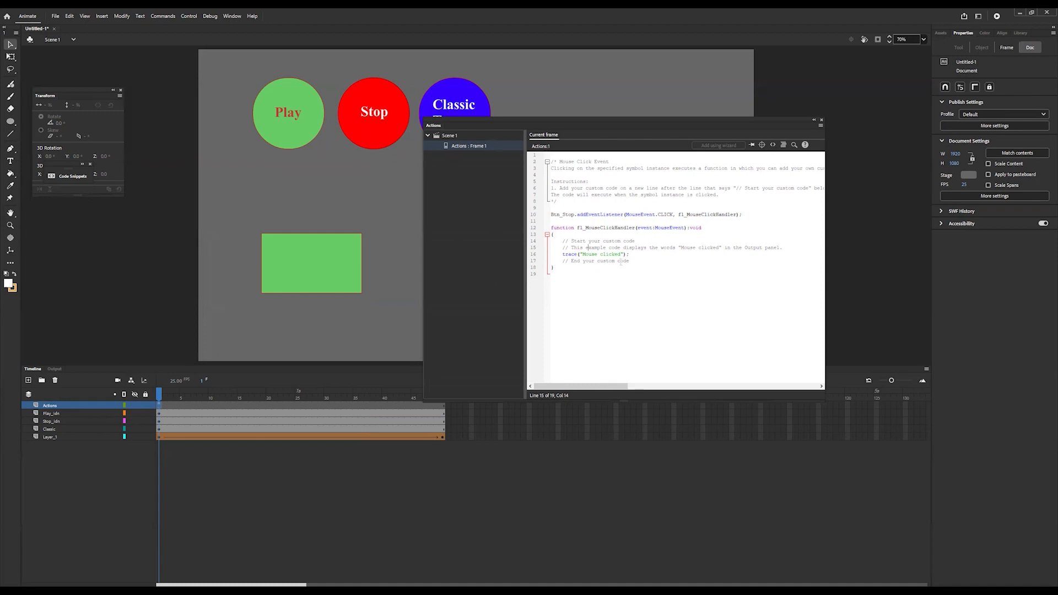
{"action": "left_click_drag", "start_coordinate": [646, 262], "coordinate": [560, 241]}
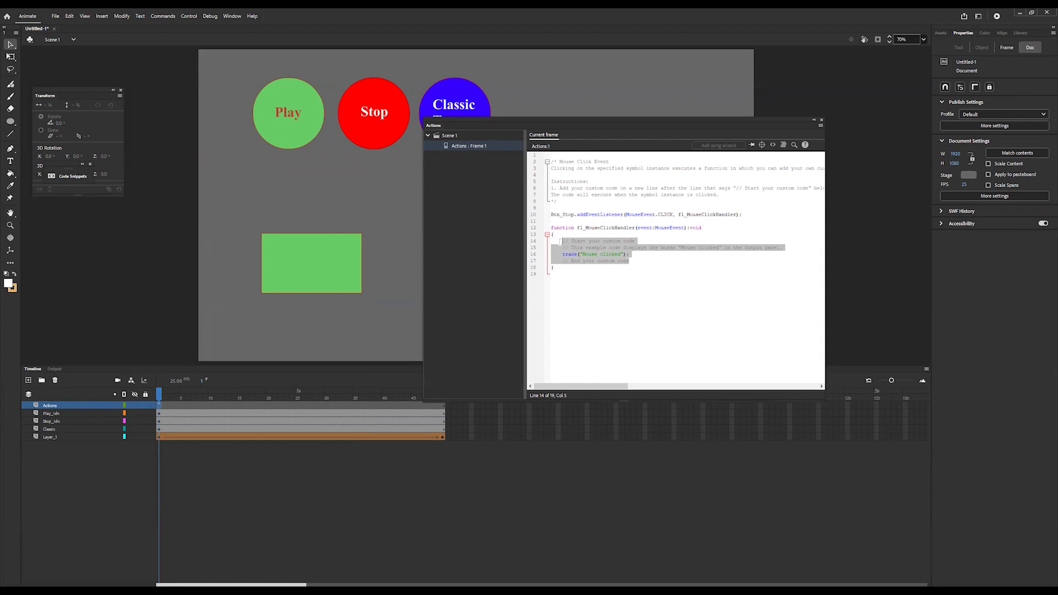
{"action": "type", "text": "s"}
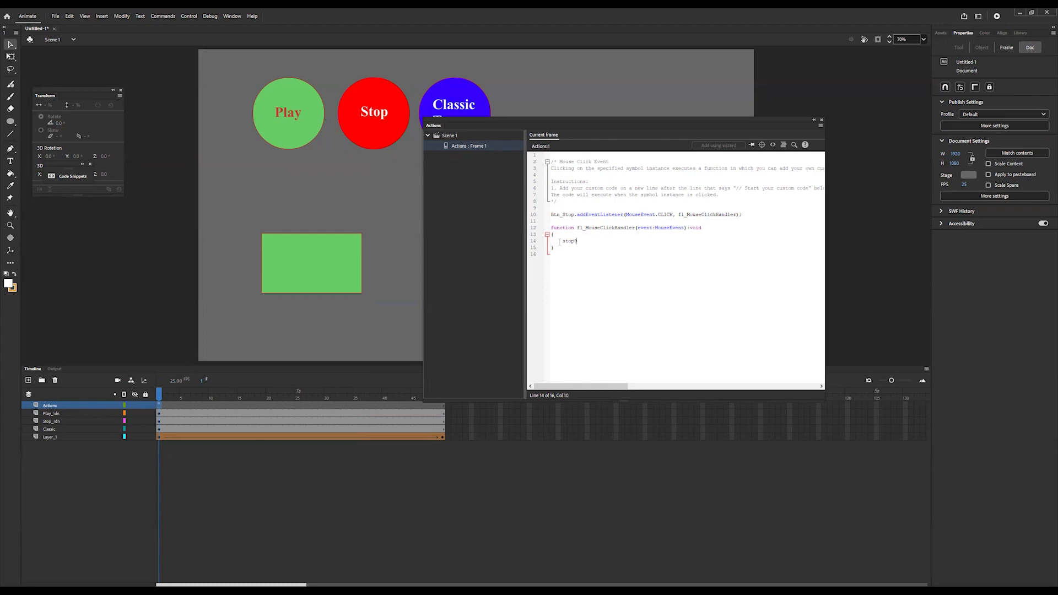
{"action": "type", "text": "top();"}
Step: Test the movie, try the Stop button during the shape tween, and close the preview
{"action": "key", "text": "ctrl+Return"}
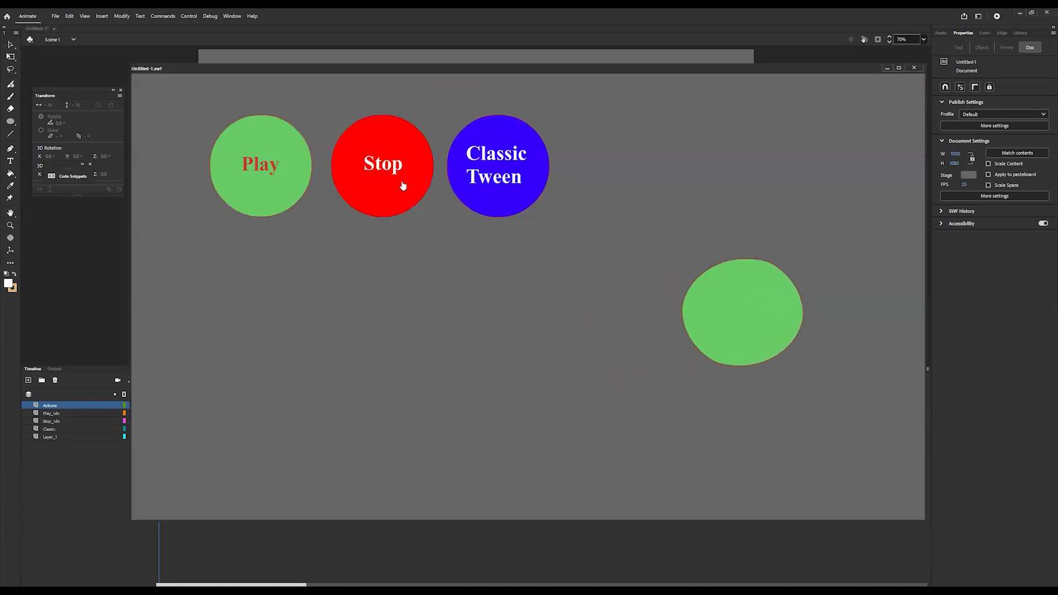
{"action": "left_click", "coordinate": [402, 186]}
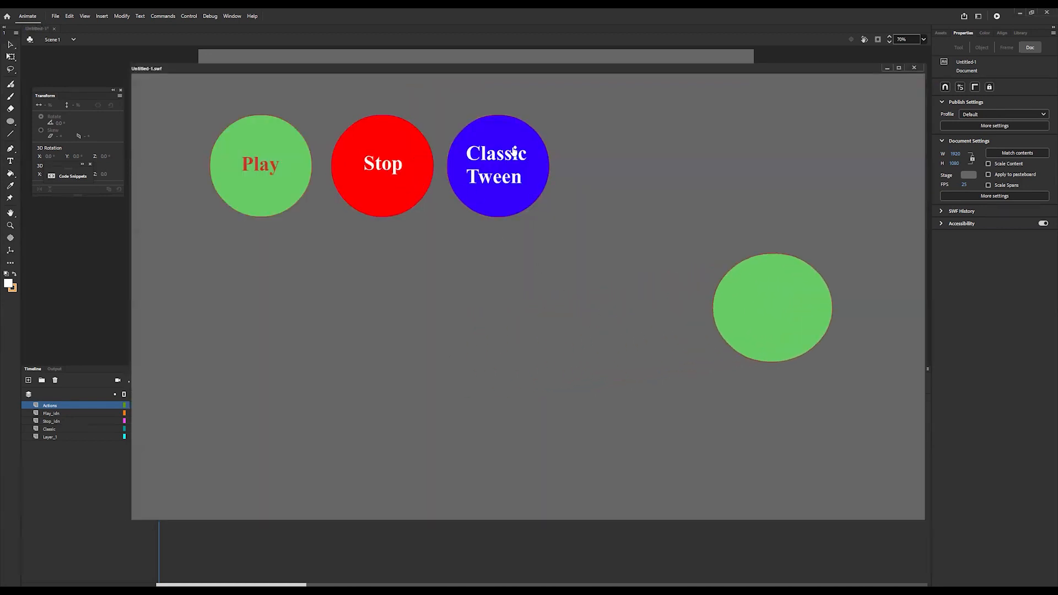
{"action": "left_click", "coordinate": [913, 68]}
Step: Add the ActionScript Mouse Click Event handler snippet to the Play button on frame 1
{"action": "left_click", "coordinate": [56, 416]}
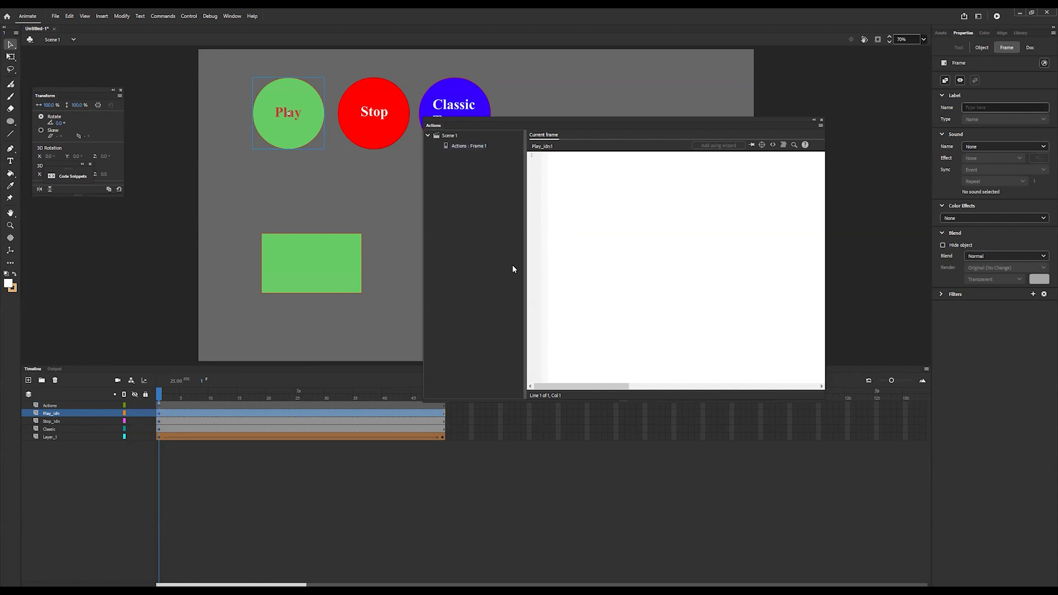
{"action": "right_click", "coordinate": [159, 417]}
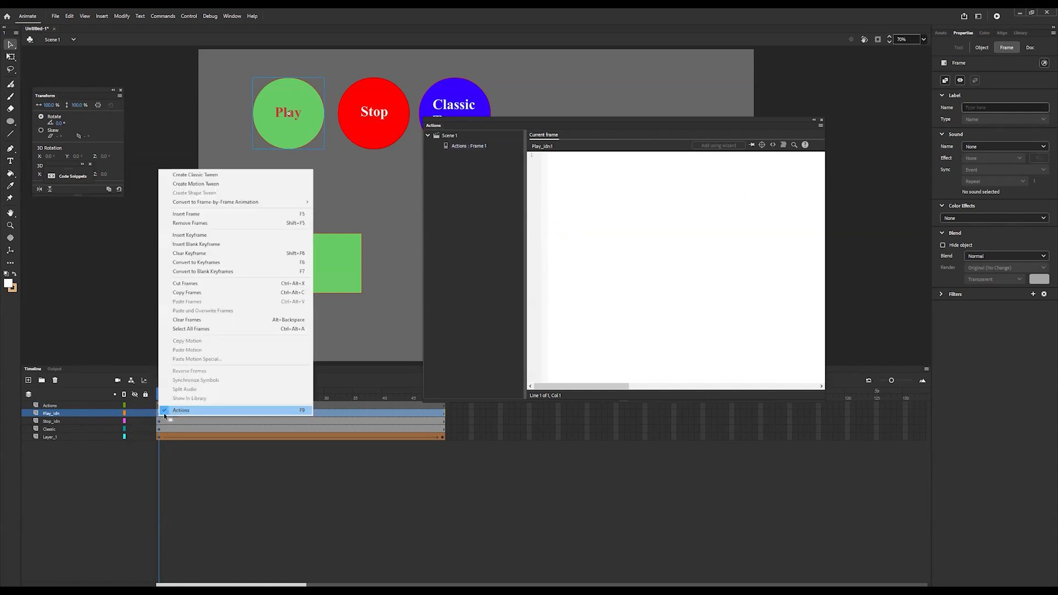
{"action": "left_click", "coordinate": [178, 410]}
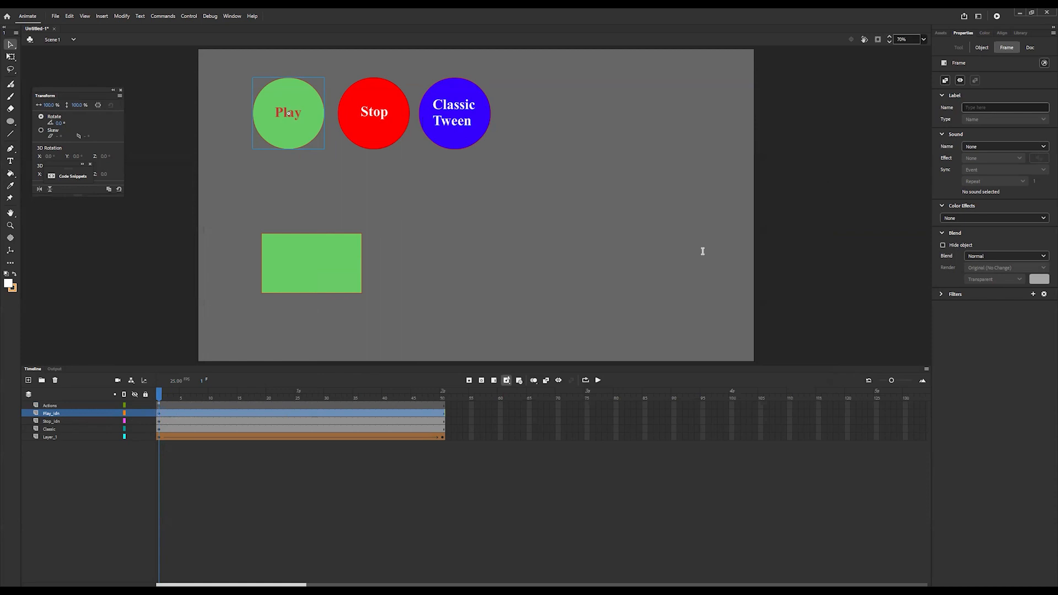
{"action": "key", "text": "F9"}
{"action": "left_click", "coordinate": [772, 144]}
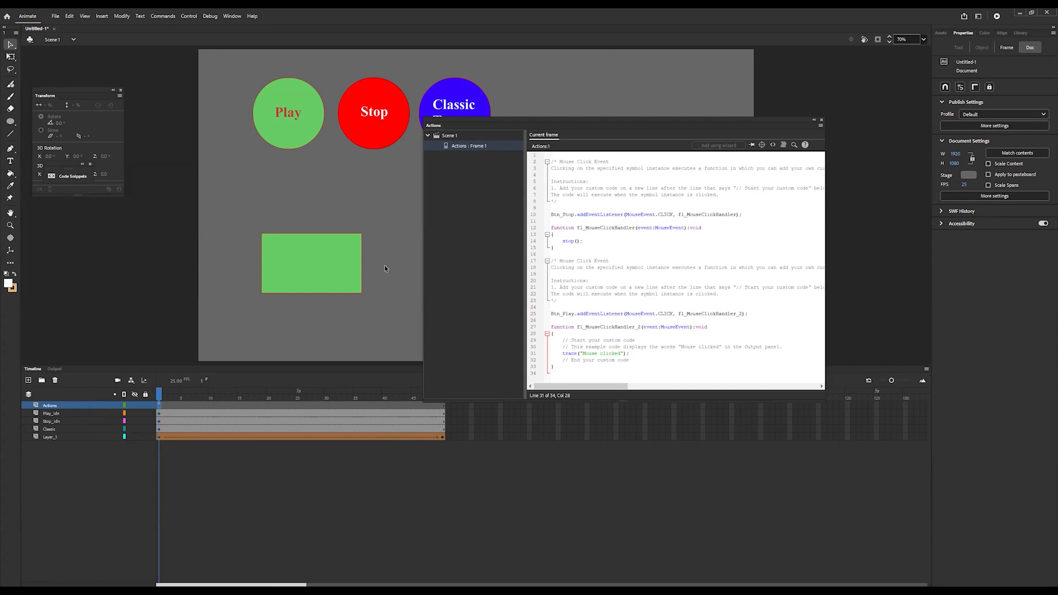
Step: Replace the sample code in the Play button's click handler on the Actions layer with play();
{"action": "left_click", "coordinate": [282, 110]}
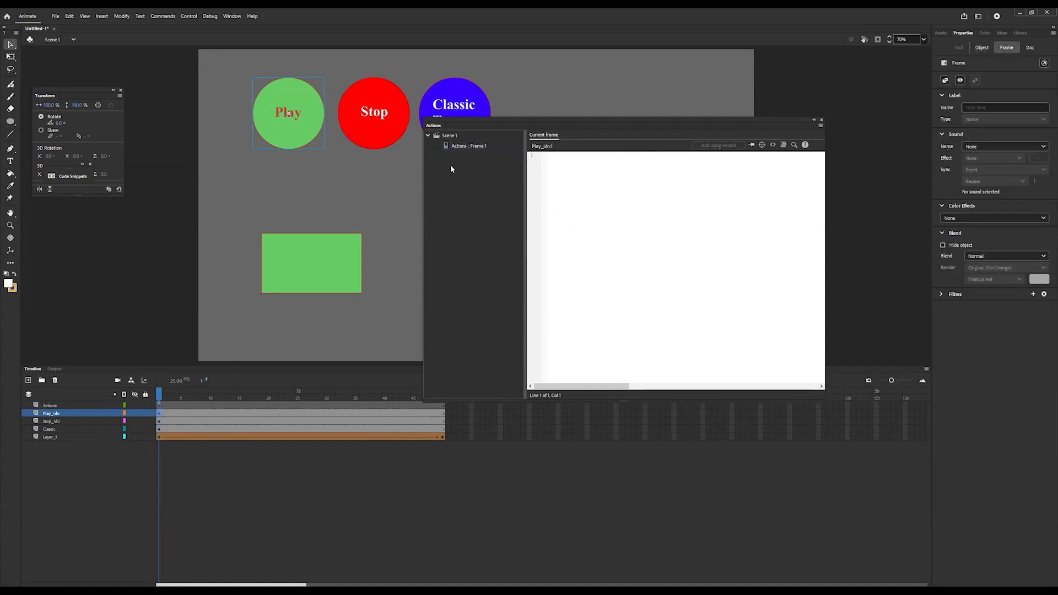
{"action": "left_click", "coordinate": [471, 145]}
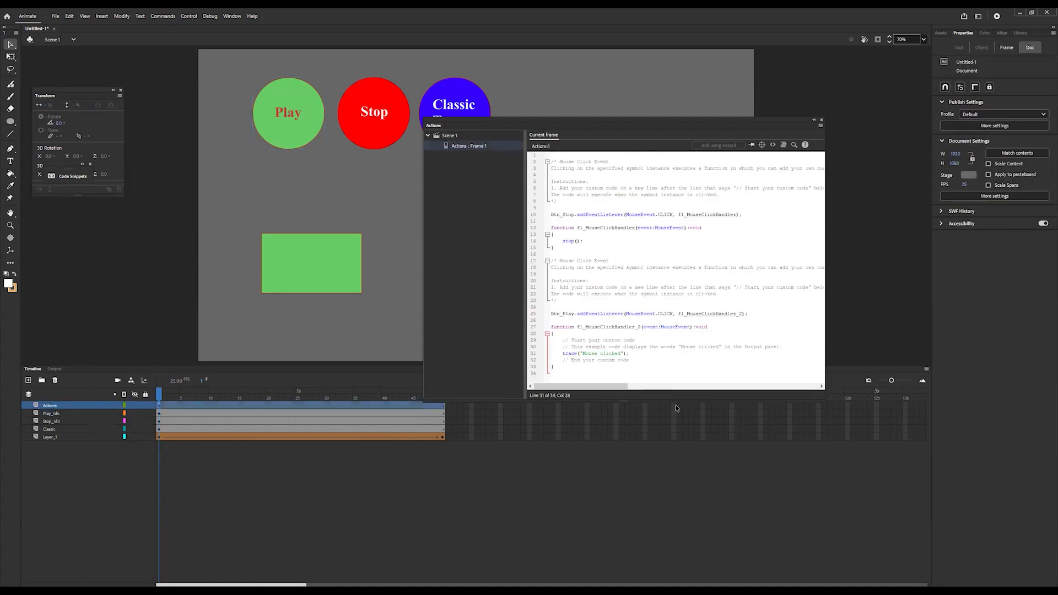
{"action": "left_click_drag", "start_coordinate": [640, 360], "coordinate": [562, 340]}
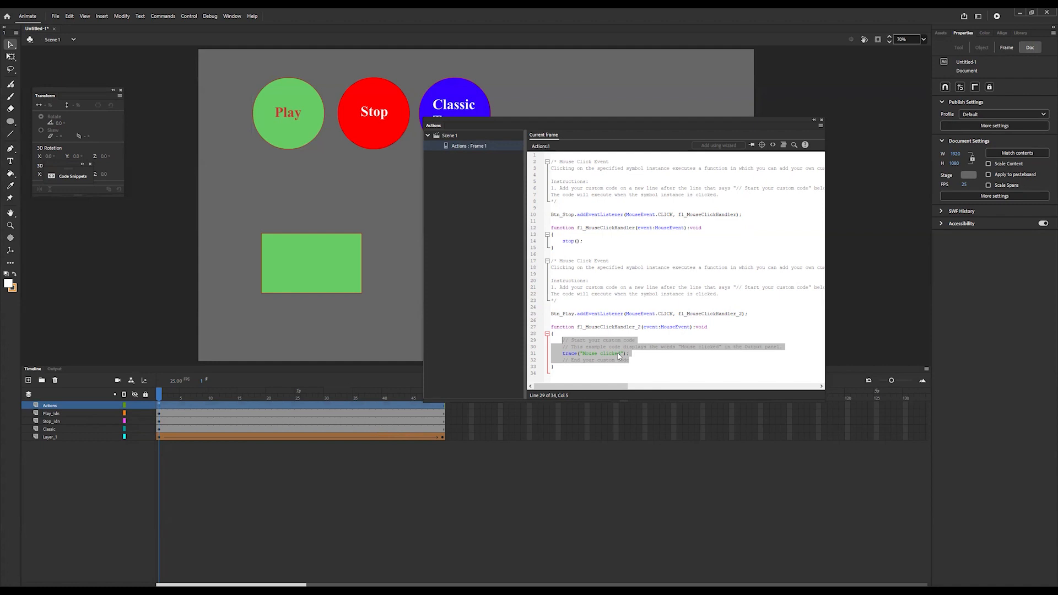
{"action": "type", "text": "play"}
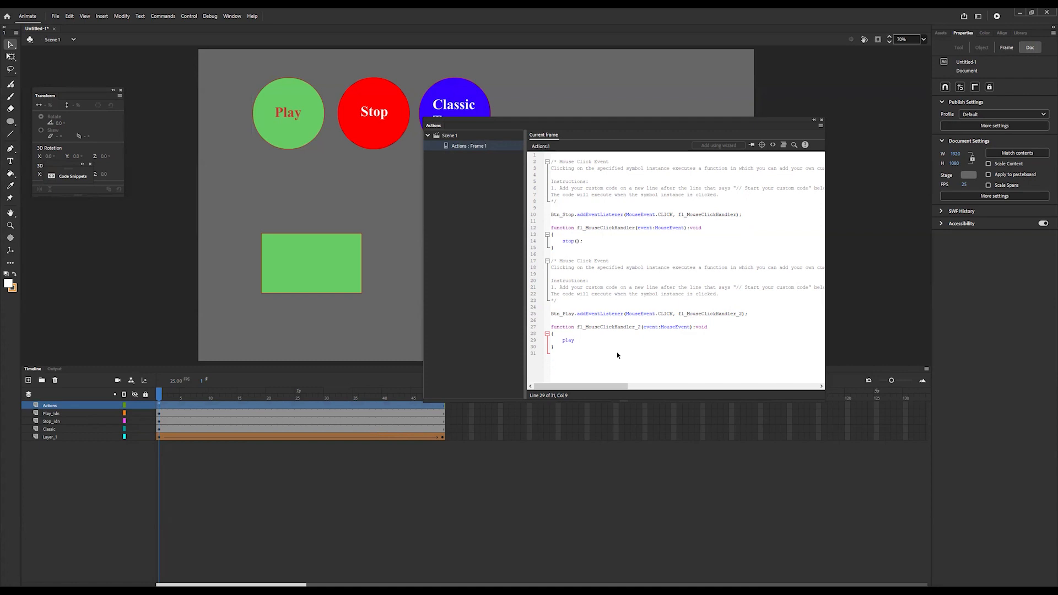
{"action": "type", "text": "();"}
Step: Test the movie, try out the Stop and Play buttons on the running tween, and close the preview
{"action": "left_click", "coordinate": [326, 276]}
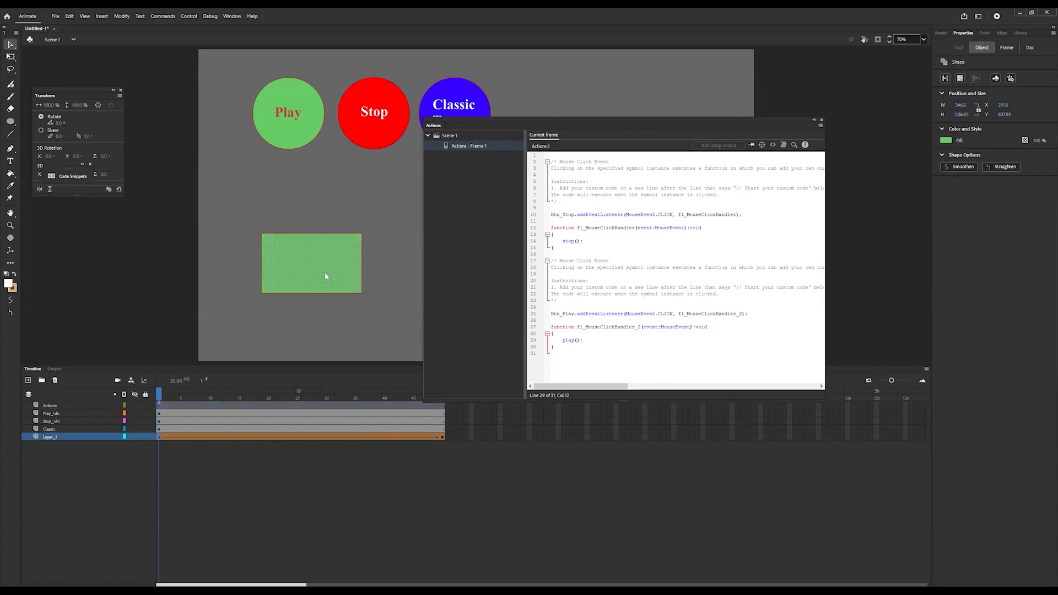
{"action": "key", "text": "ctrl+Return"}
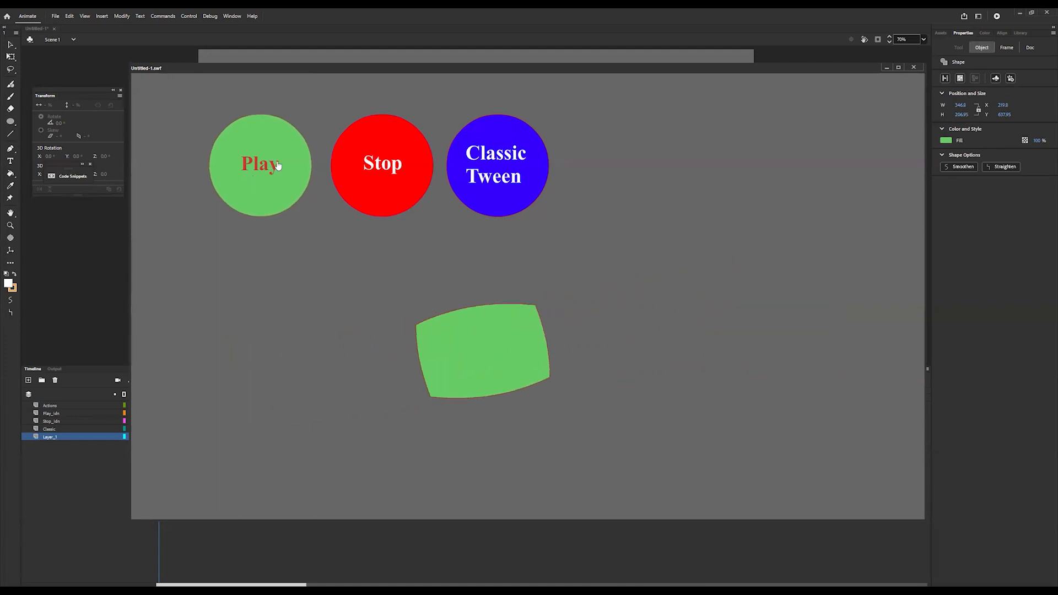
{"action": "left_click", "coordinate": [374, 164]}
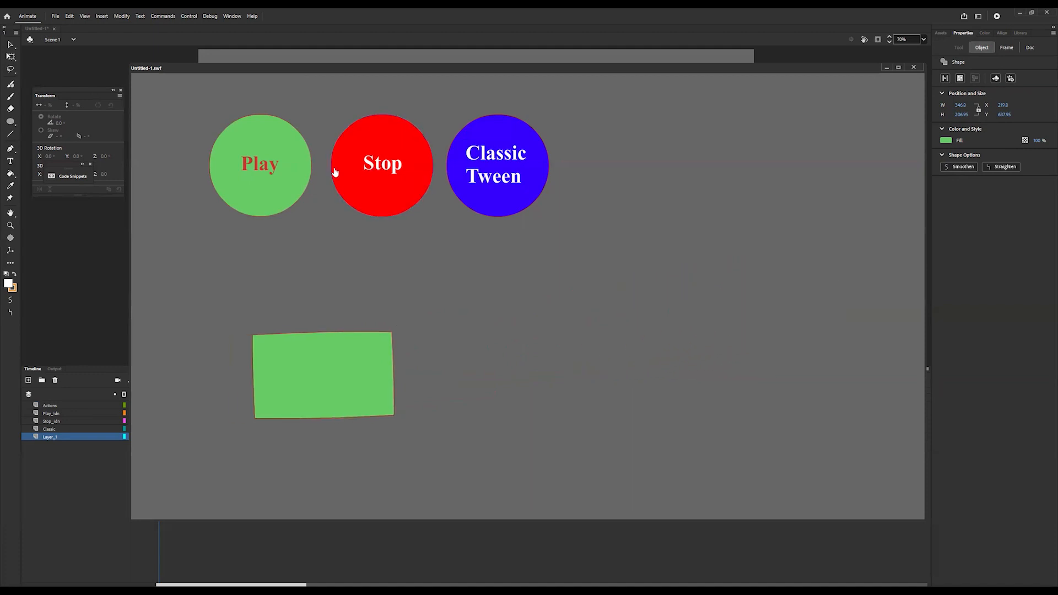
{"action": "left_click", "coordinate": [250, 177]}
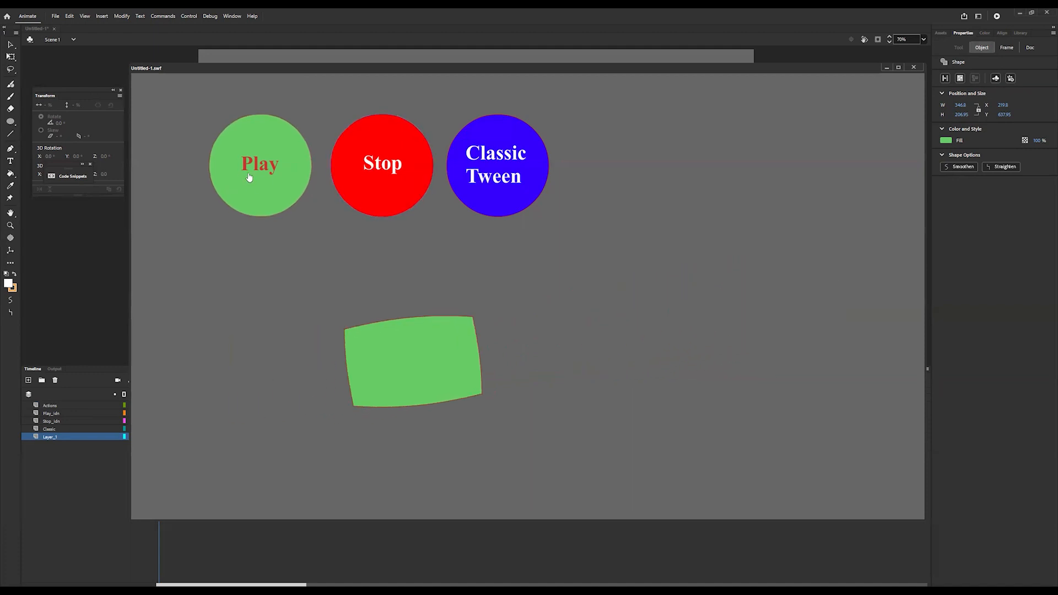
{"action": "left_click", "coordinate": [913, 68]}
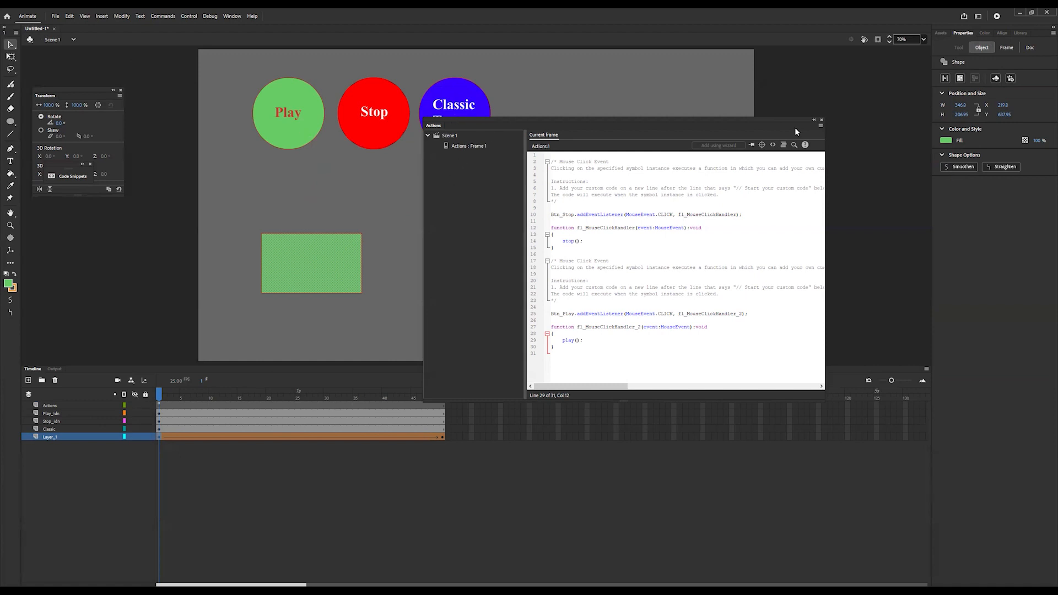
Step: Close the Actions window and insert a new scene into the document
{"action": "left_click", "coordinate": [820, 120]}
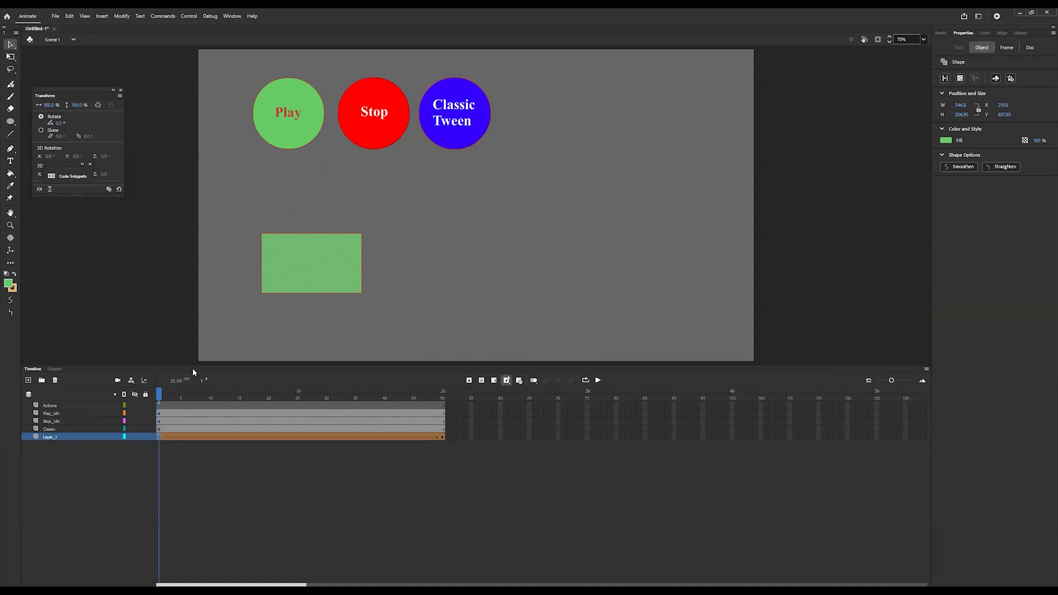
{"action": "mouse_move", "coordinate": [163, 398]}
{"action": "left_mouse_down"}
{"action": "mouse_move", "coordinate": [407, 400]}
{"action": "mouse_move", "coordinate": [160, 398]}
{"action": "left_mouse_up"}
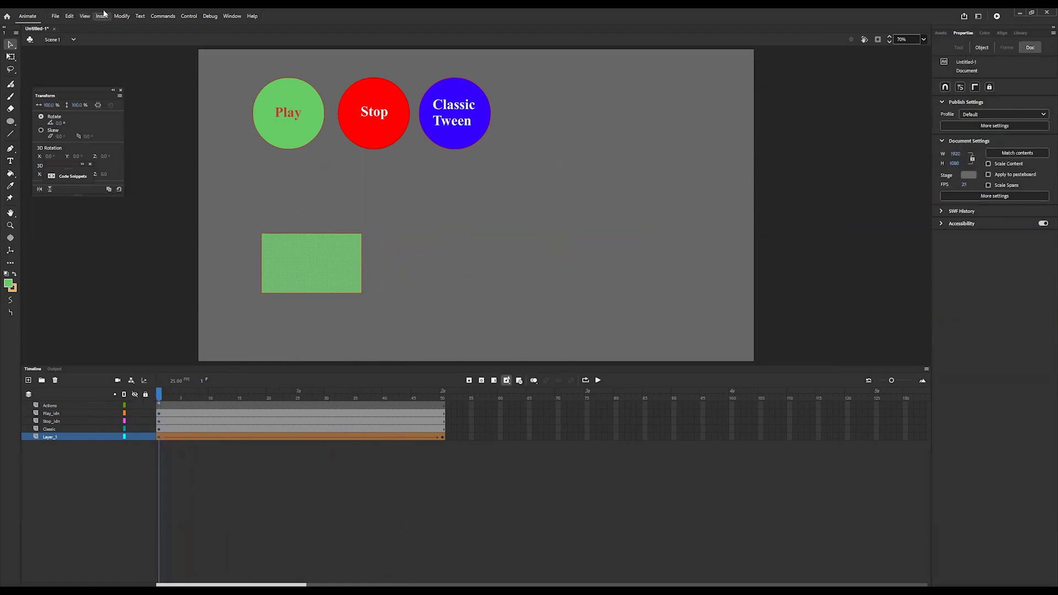
{"action": "left_click", "coordinate": [102, 15]}
{"action": "left_click", "coordinate": [124, 80]}
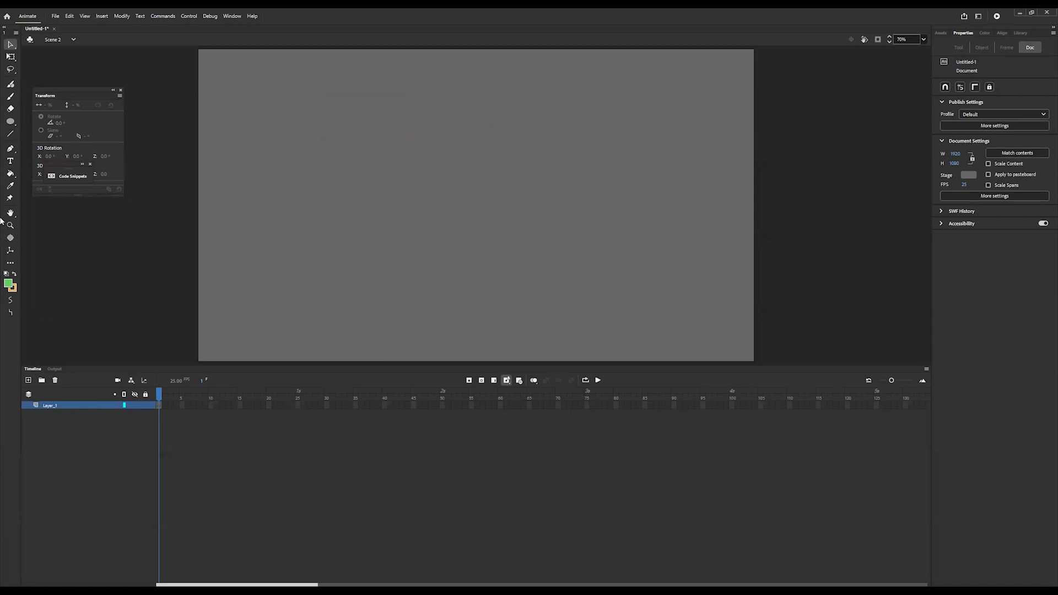
Step: Draw a green circle in the lower-left area of Scene 2's stage and extend its layer to frame 50
{"action": "left_click", "coordinate": [10, 121]}
{"action": "mouse_move", "coordinate": [240, 259]}
{"action": "left_mouse_down"}
{"action": "mouse_move", "coordinate": [319, 312]}
{"action": "mouse_move", "coordinate": [319, 323]}
{"action": "mouse_move", "coordinate": [283, 296]}
{"action": "mouse_move", "coordinate": [302, 320]}
{"action": "left_mouse_up"}
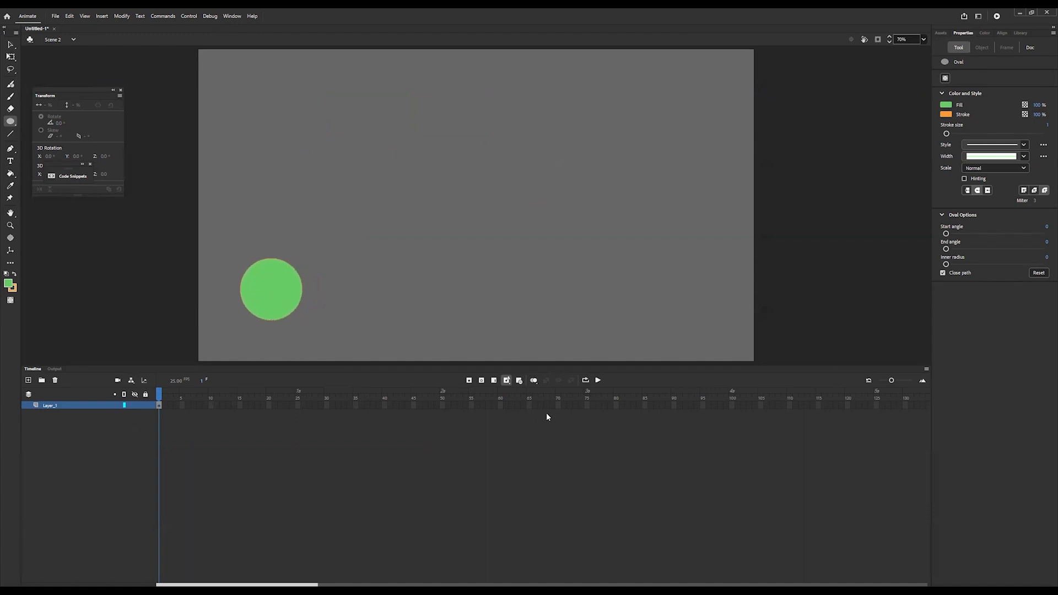
{"action": "left_click", "coordinate": [442, 404]}
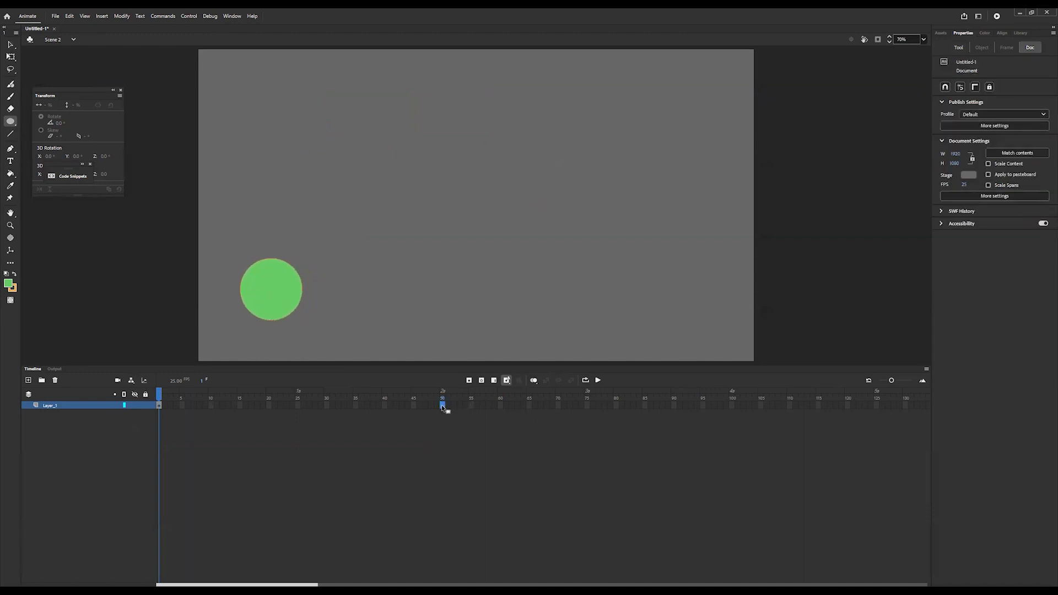
{"action": "key", "text": "F5"}
Step: Try to move the circle to the stage's lower right at frame 50, enlarge it to about 451 px, and apply a classic tween
{"action": "left_click", "coordinate": [10, 57]}
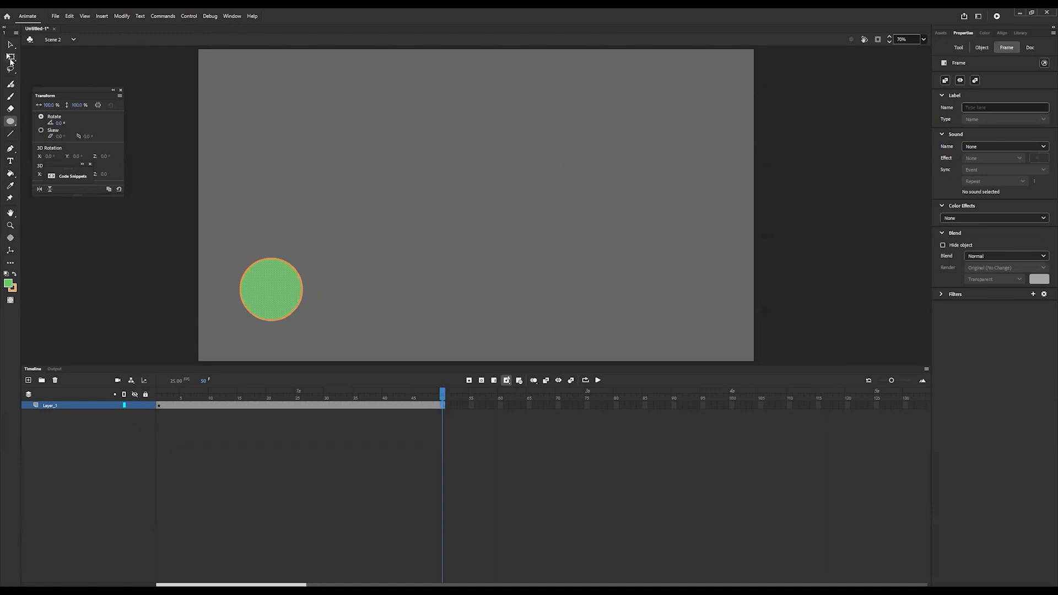
{"action": "left_click_drag", "start_coordinate": [281, 308], "coordinate": [586, 346]}
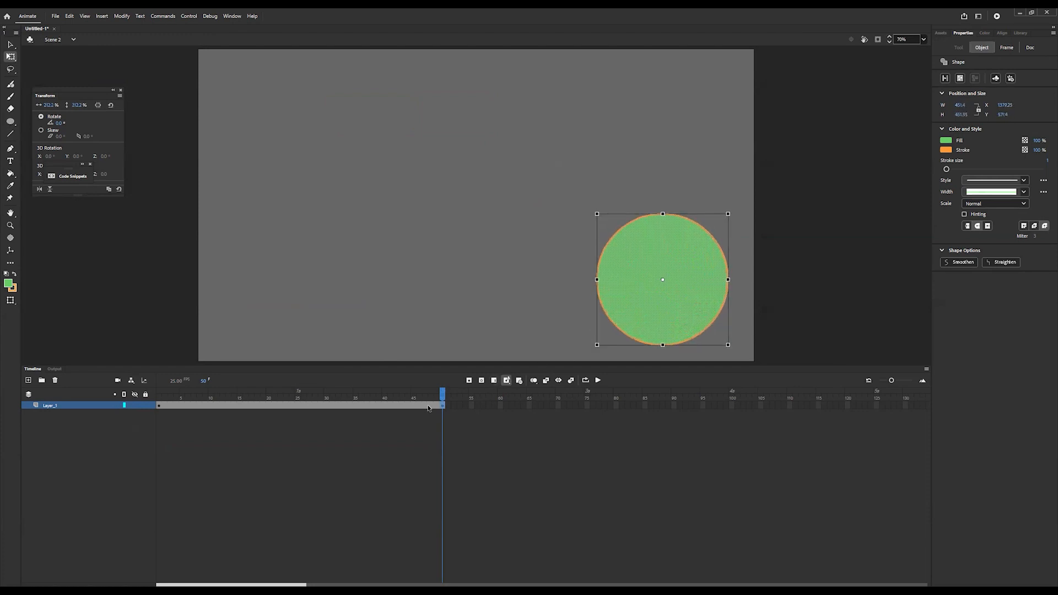
{"action": "left_click", "coordinate": [307, 407]}
{"action": "right_click", "coordinate": [309, 406]}
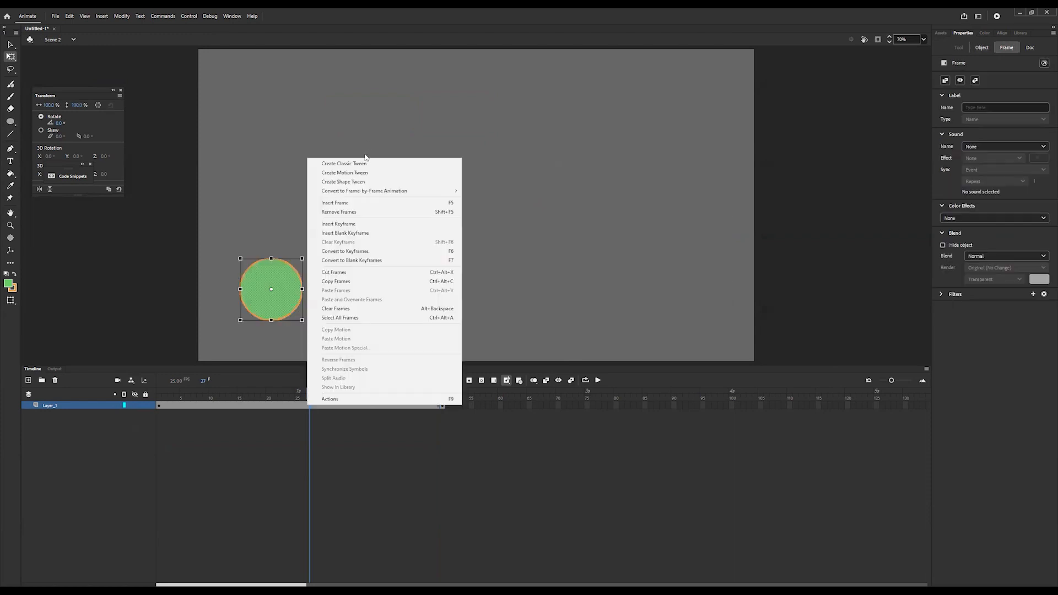
{"action": "left_click", "coordinate": [364, 164]}
{"action": "right_click", "coordinate": [441, 407]}
{"action": "left_click", "coordinate": [485, 166]}
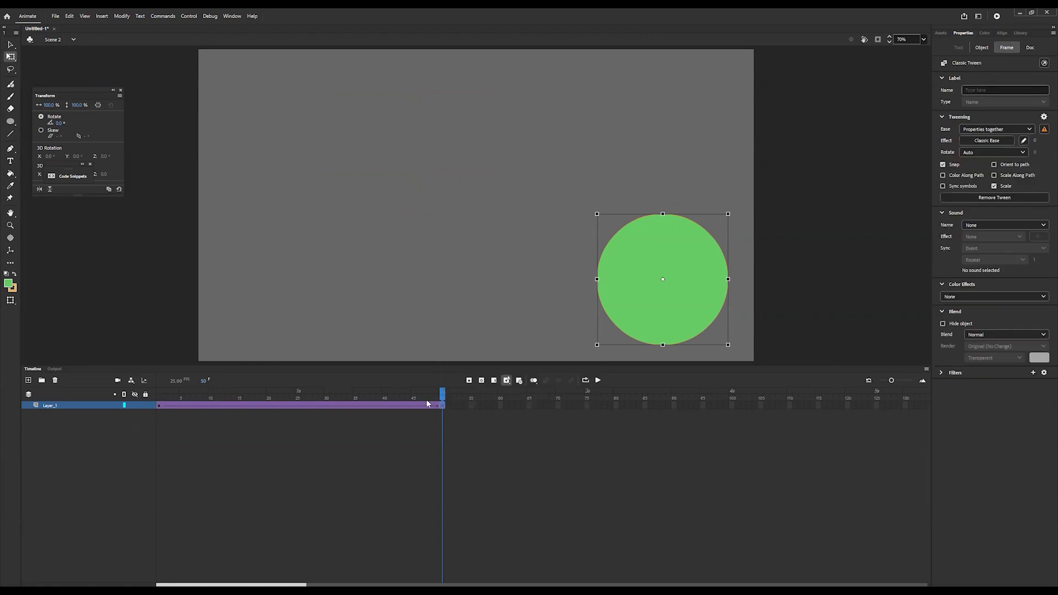
{"action": "left_click_drag", "start_coordinate": [442, 393], "coordinate": [401, 393]}
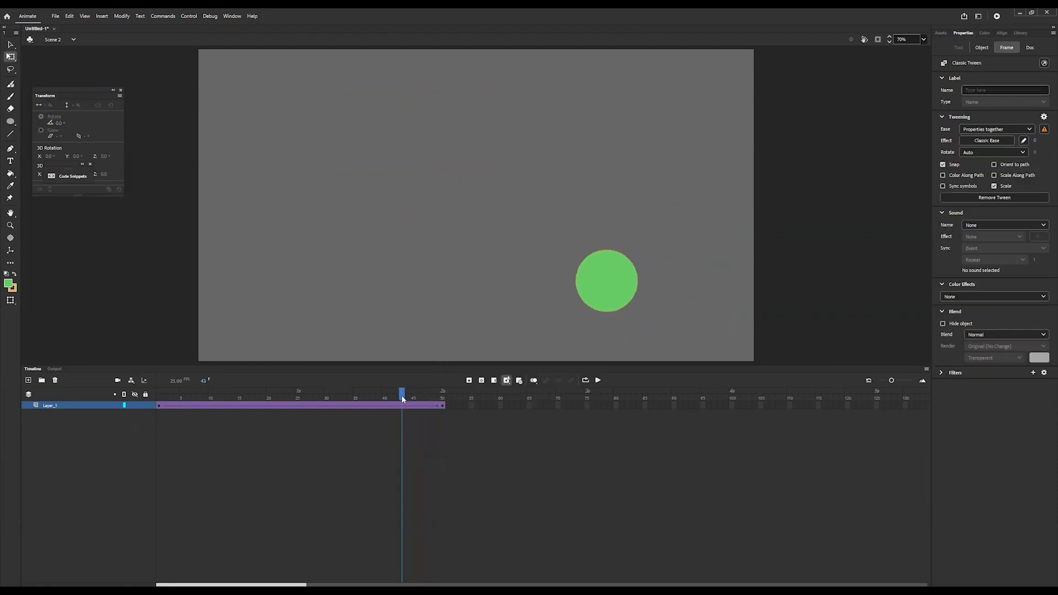
{"action": "left_click", "coordinate": [440, 405]}
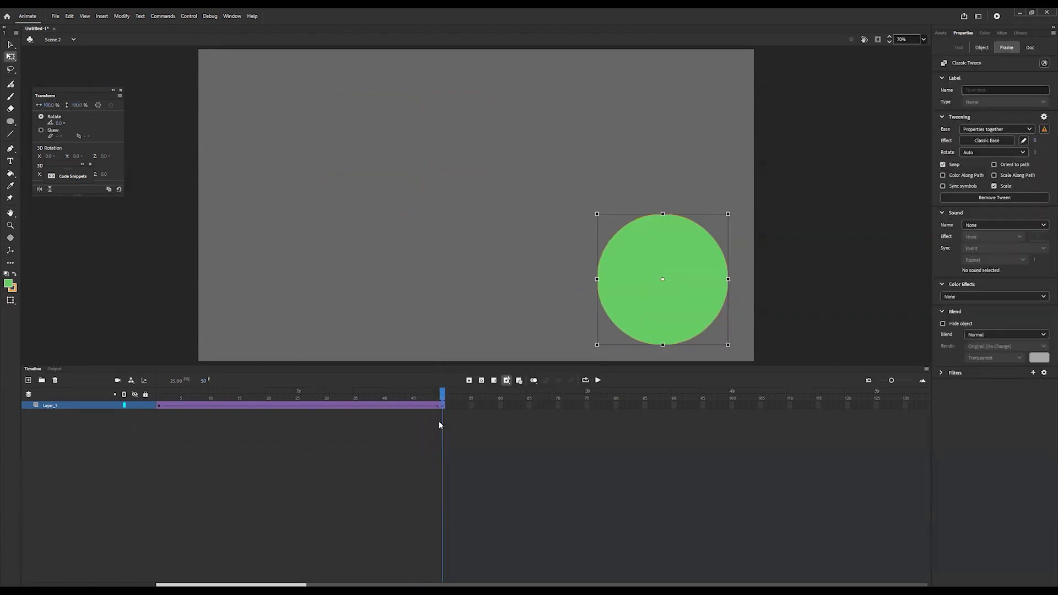
Step: Undo the classic tween and the circle's enlargement and move at frame 50
{"action": "key", "text": "ctrl+z"}
{"action": "key", "text": "ctrl+z"}
{"action": "key", "text": "ctrl+z"}
{"action": "key", "text": "ctrl+z"}
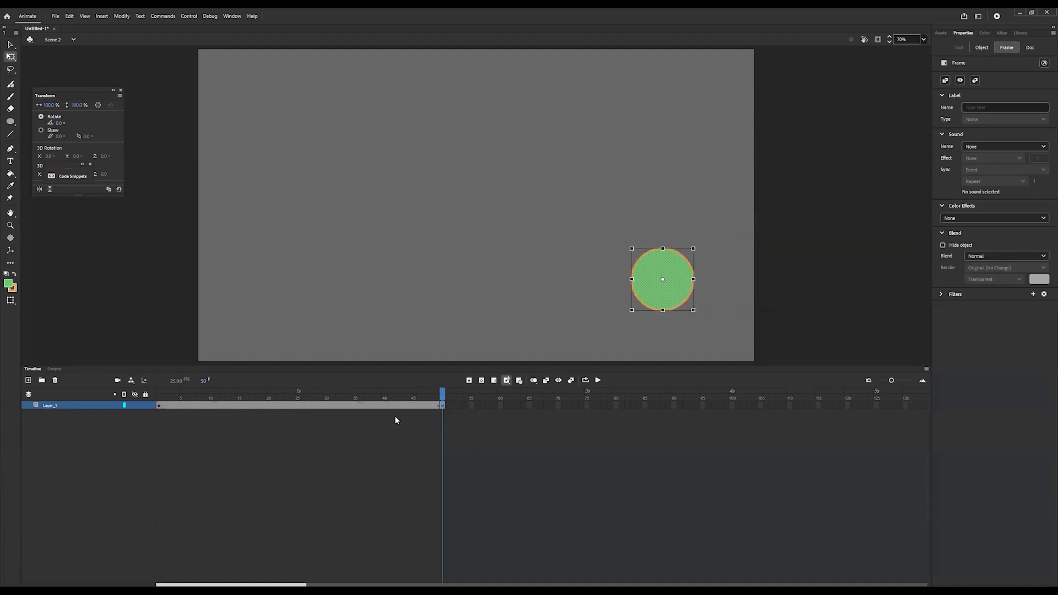
{"action": "key", "text": "ctrl+z"}
Step: Create a classic tween on the circle's frame span, converting the circle to a symbol
{"action": "left_click", "coordinate": [367, 406]}
{"action": "right_click", "coordinate": [367, 404]}
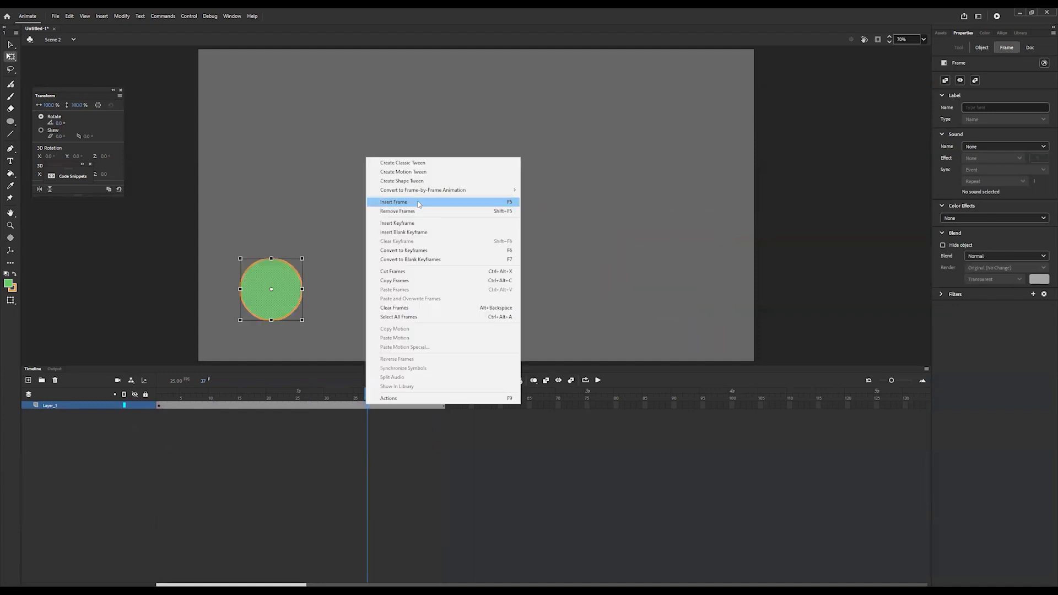
{"action": "left_click", "coordinate": [423, 164]}
{"action": "key", "text": "Return"}
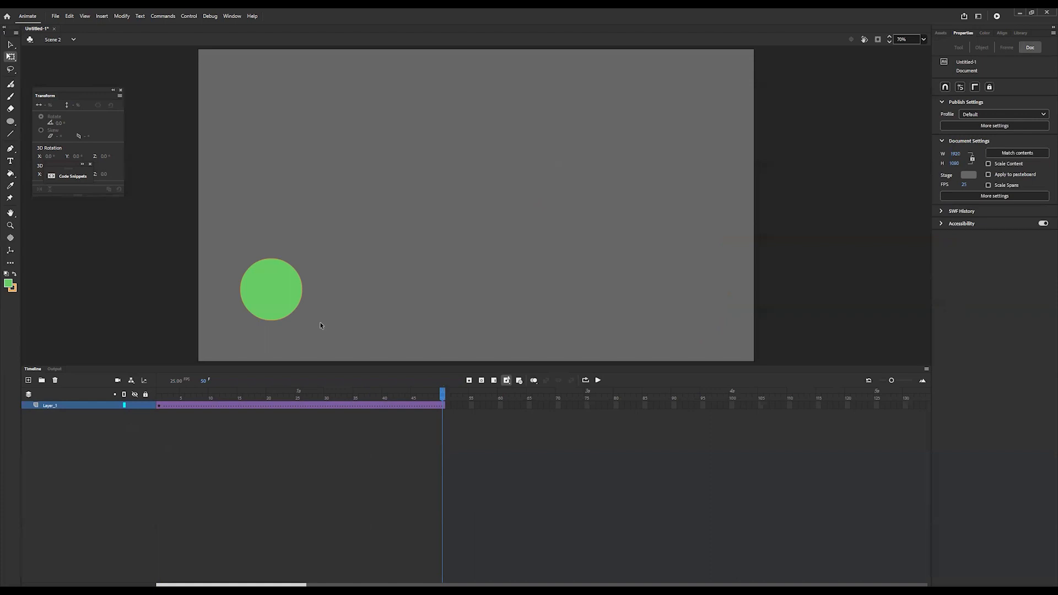
Step: At frame 50, move the circle to the stage's lower right, enlarge it to about 447 px, and scrub back to frame 1
{"action": "left_click_drag", "start_coordinate": [263, 296], "coordinate": [624, 346]}
{"action": "left_click_drag", "start_coordinate": [683, 314], "coordinate": [672, 318]}
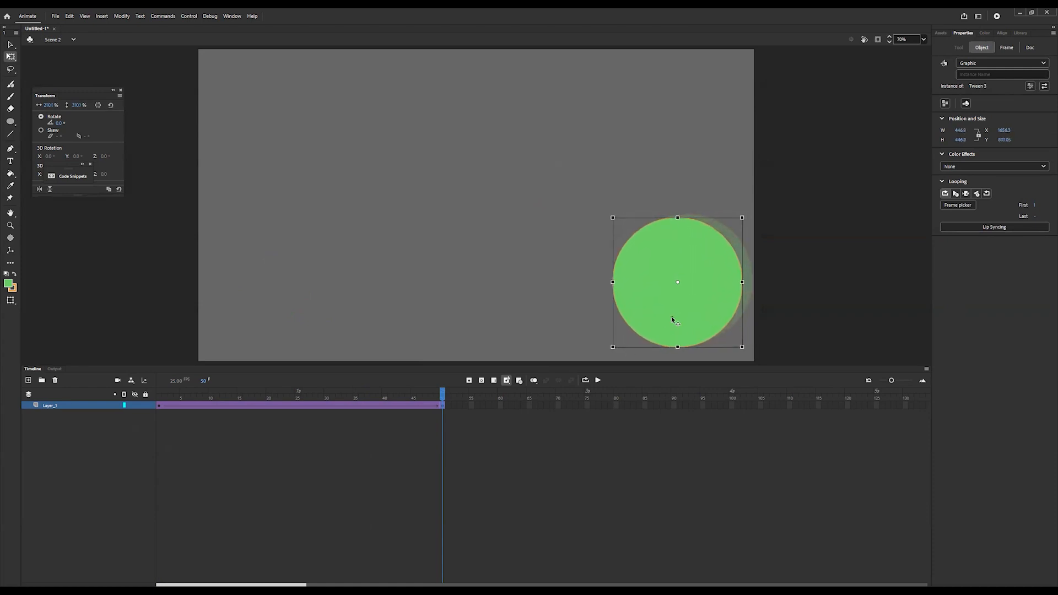
{"action": "left_click_drag", "start_coordinate": [443, 395], "coordinate": [159, 394]}
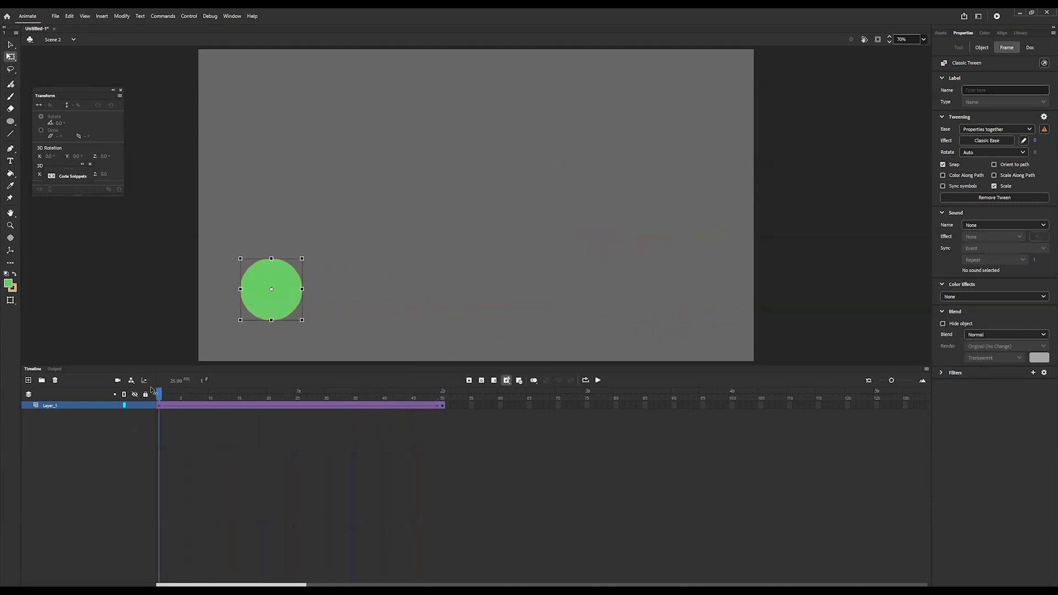
Step: Preview the circle's classic tween in Scene 2 and add a new layer above Layer_1
{"action": "left_click", "coordinate": [598, 383]}
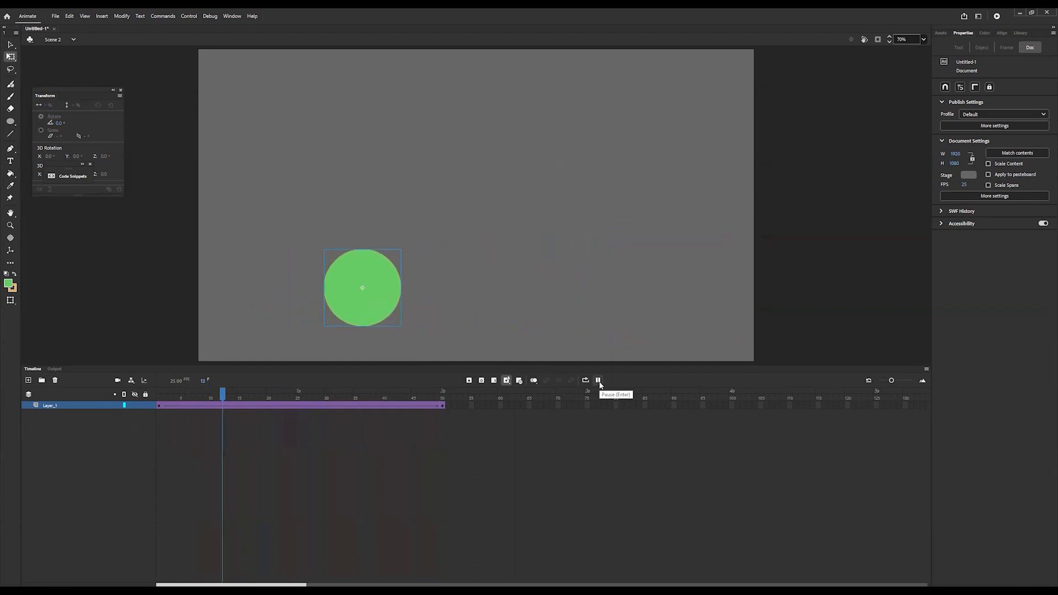
{"action": "left_click", "coordinate": [598, 381]}
{"action": "left_click", "coordinate": [28, 380]}
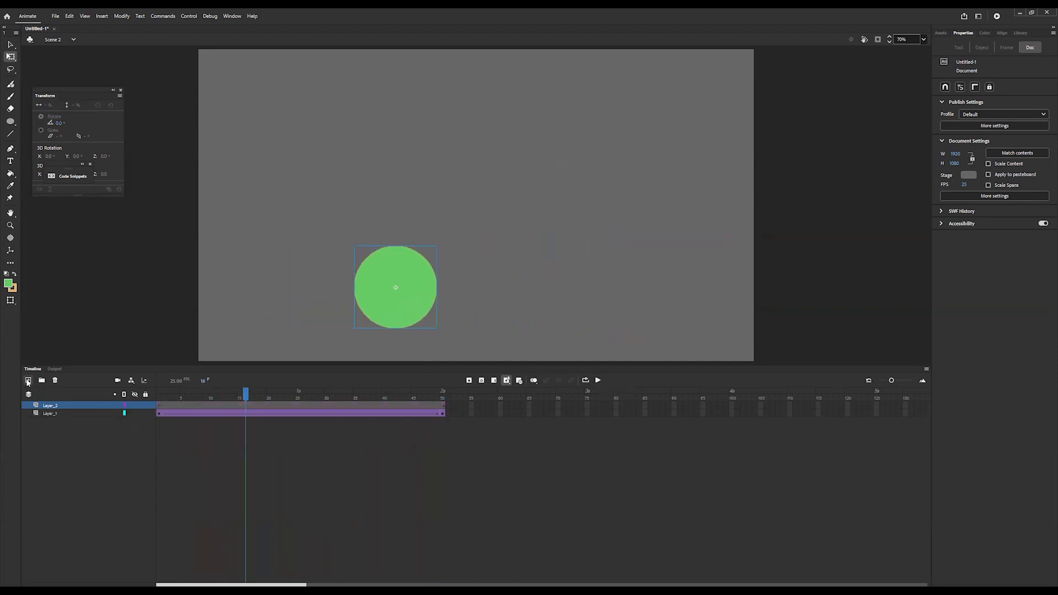
Step: At frame 1 of Layer_2, draw a circle about 197 px wide in the stage's upper-left area
{"action": "left_click", "coordinate": [240, 393]}
{"action": "left_click_drag", "start_coordinate": [240, 393], "coordinate": [159, 394]}
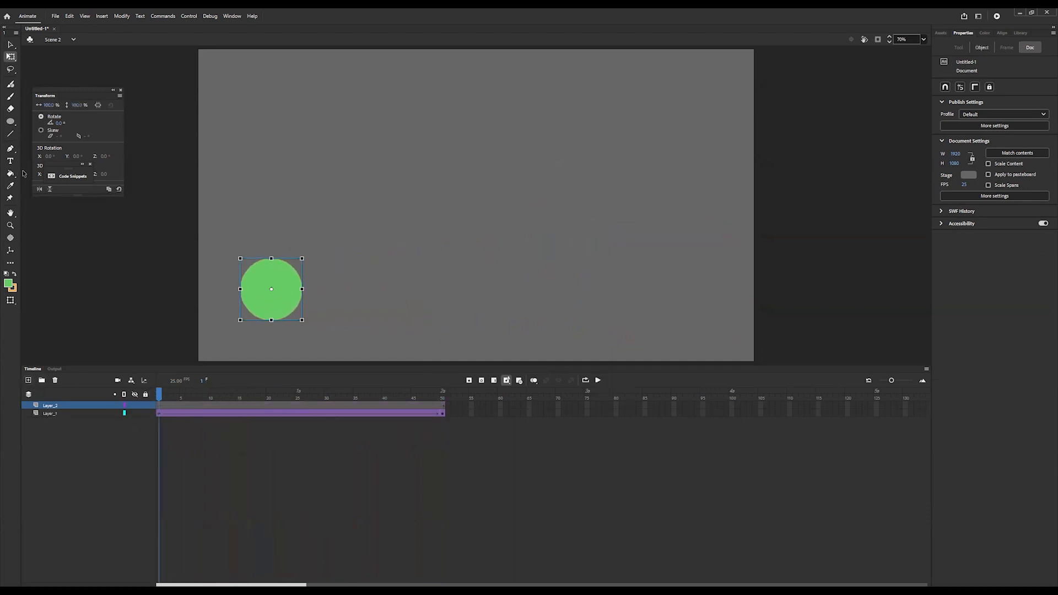
{"action": "left_click", "coordinate": [11, 122]}
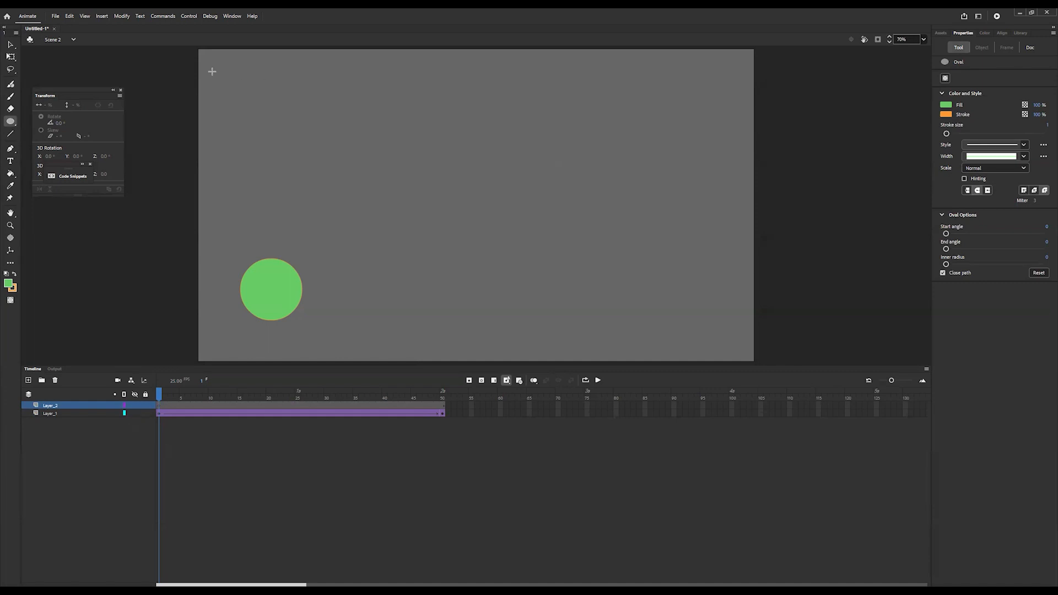
{"action": "mouse_move", "coordinate": [233, 83]}
{"action": "left_mouse_down"}
{"action": "mouse_move", "coordinate": [272, 110]}
{"action": "mouse_move", "coordinate": [291, 141]}
{"action": "left_mouse_up"}
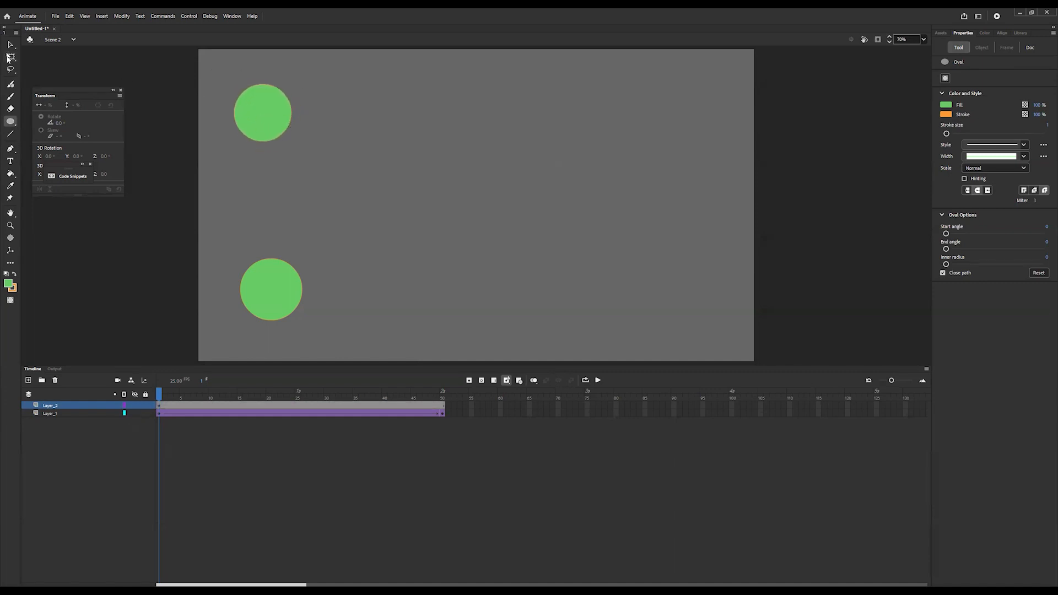
Step: Change the fill of the new upper circle to light yellow #FFFF66
{"action": "left_click", "coordinate": [10, 56]}
{"action": "left_click", "coordinate": [273, 109]}
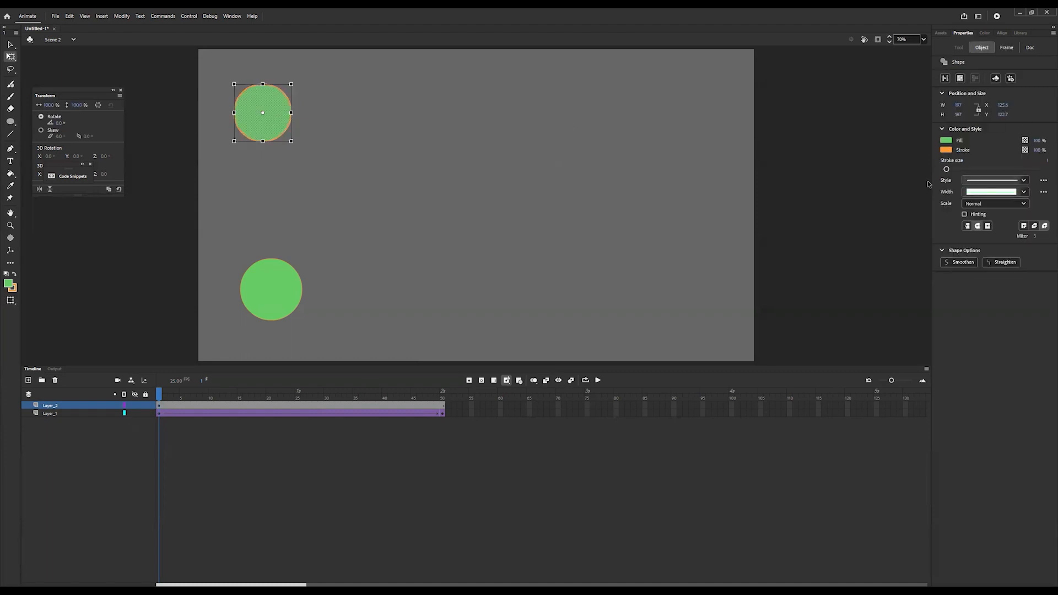
{"action": "left_click", "coordinate": [945, 139]}
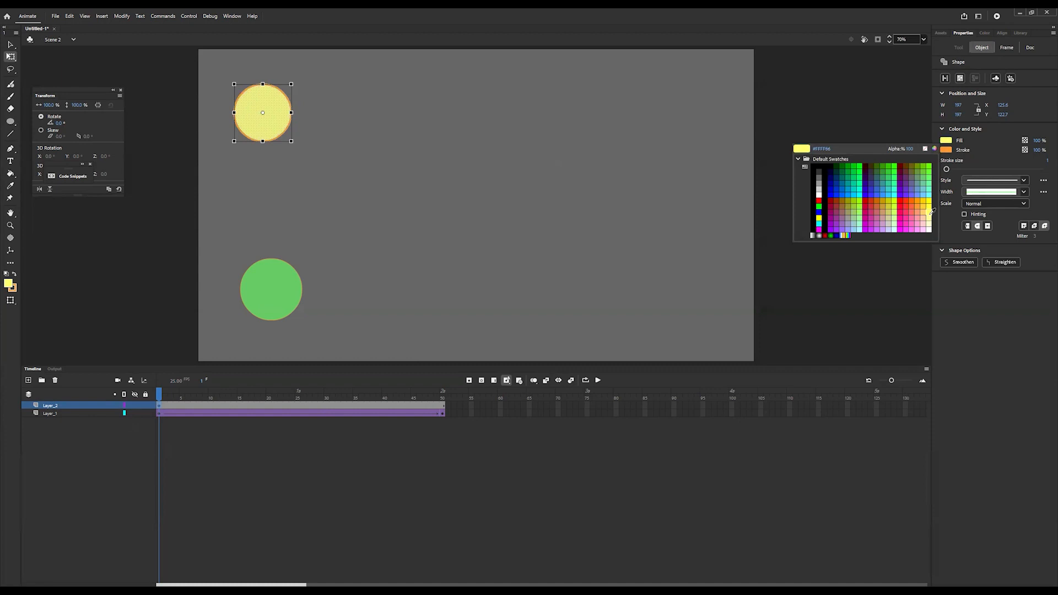
{"action": "left_click", "coordinate": [950, 149]}
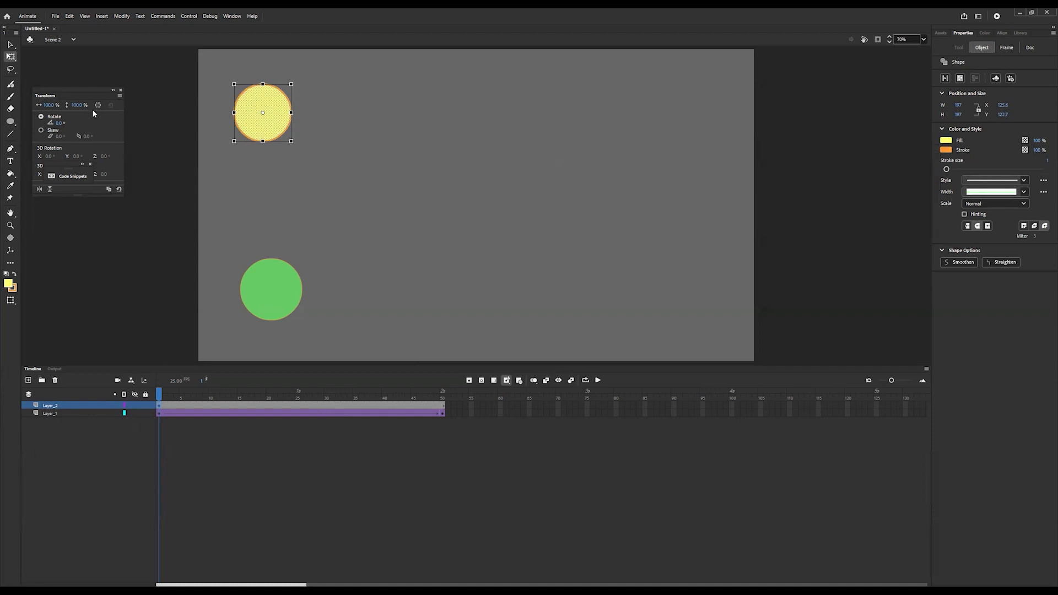
Step: Add the text "Shape Tween" over the yellow circle and set its font size to 35
{"action": "left_click", "coordinate": [10, 160]}
{"action": "left_click_drag", "start_coordinate": [247, 89], "coordinate": [279, 107]}
{"action": "type", "text": "Shape Tween"}
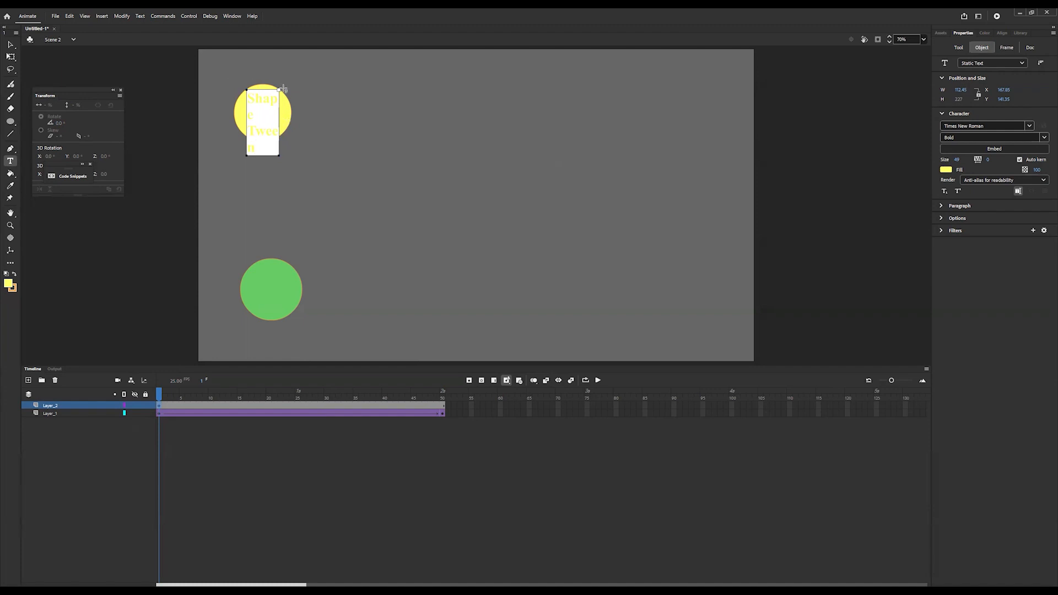
{"action": "key", "text": "ctrl+a"}
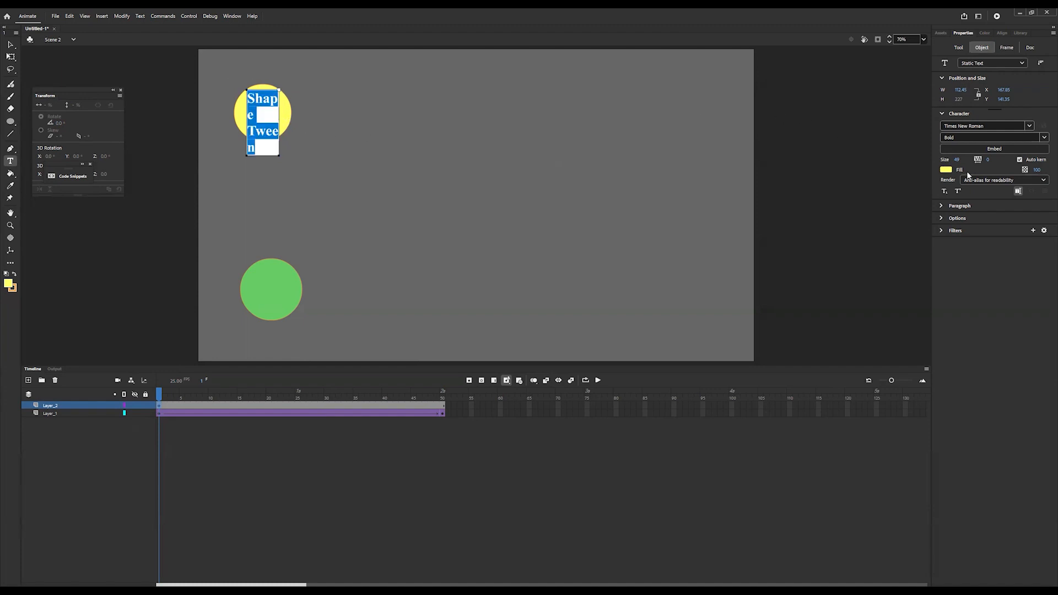
{"action": "left_click_drag", "start_coordinate": [962, 160], "coordinate": [949, 160]}
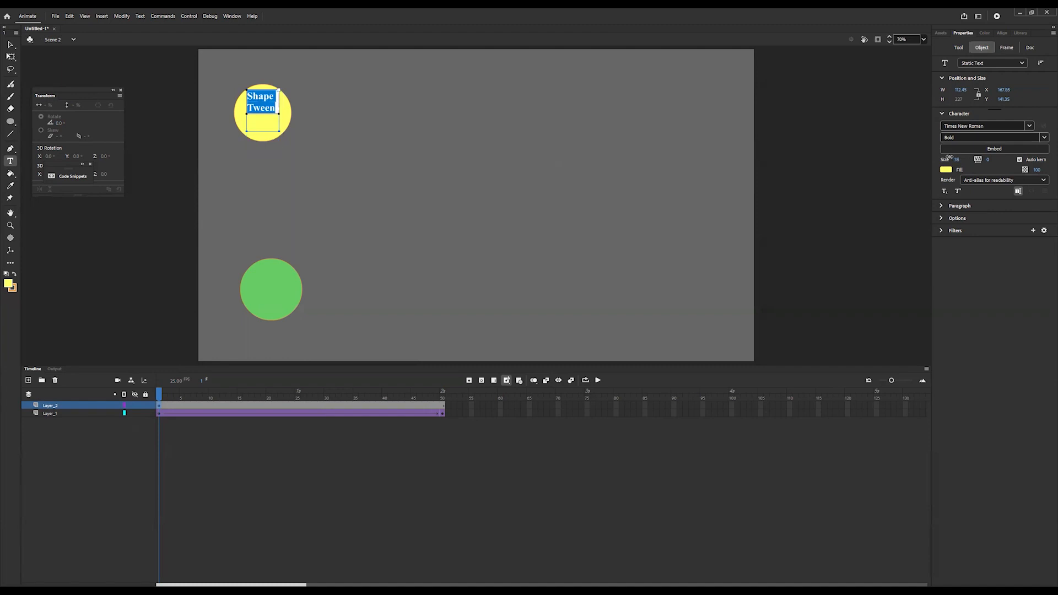
Step: Move the Shape Tween text beside the yellow circle and change its fill to orange #FF6600
{"action": "left_click", "coordinate": [10, 56]}
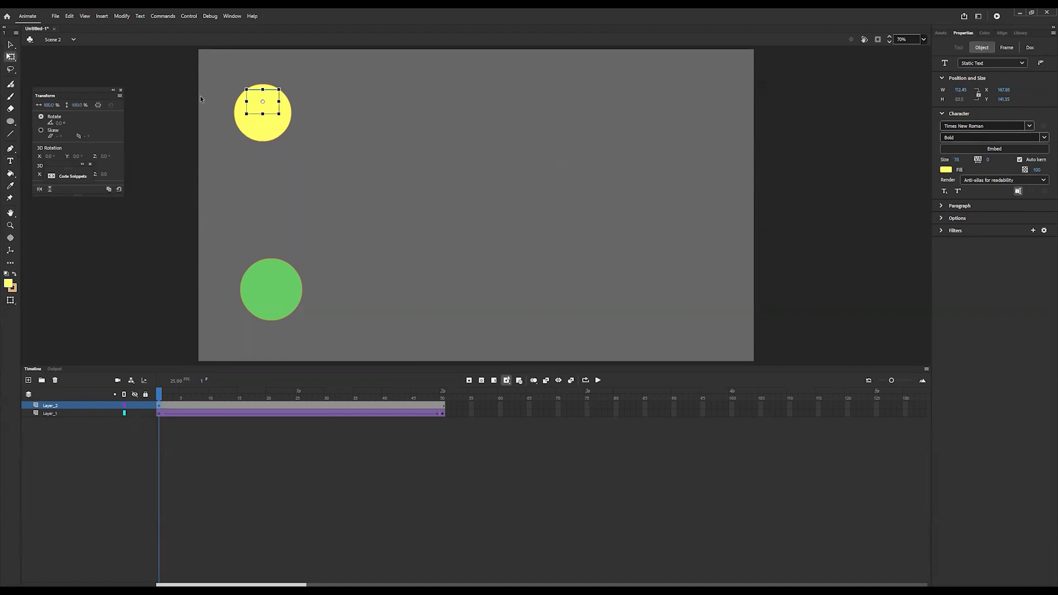
{"action": "left_click_drag", "start_coordinate": [271, 106], "coordinate": [350, 123]}
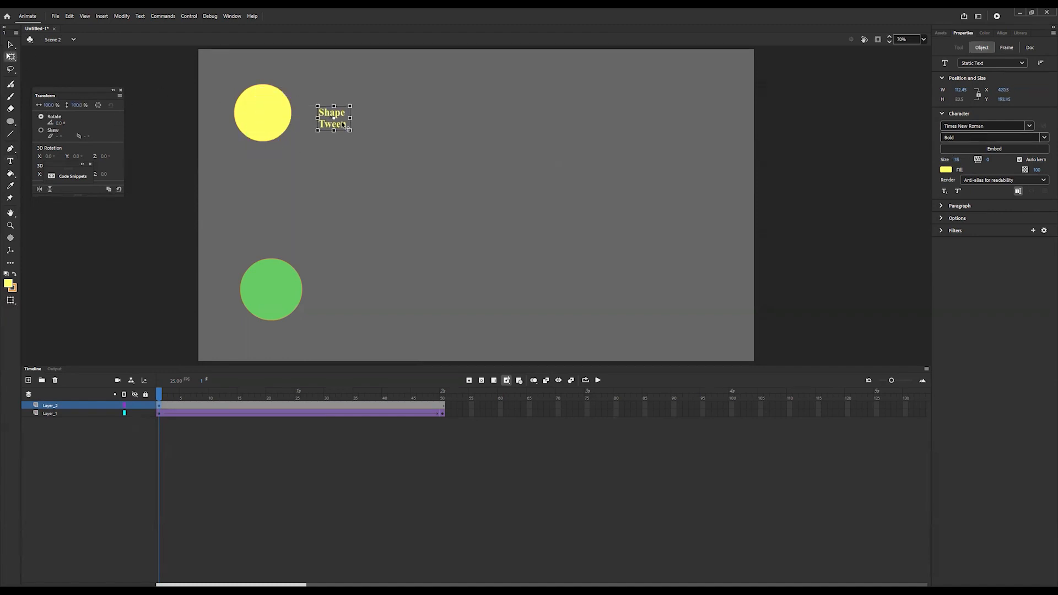
{"action": "double_click", "coordinate": [353, 126]}
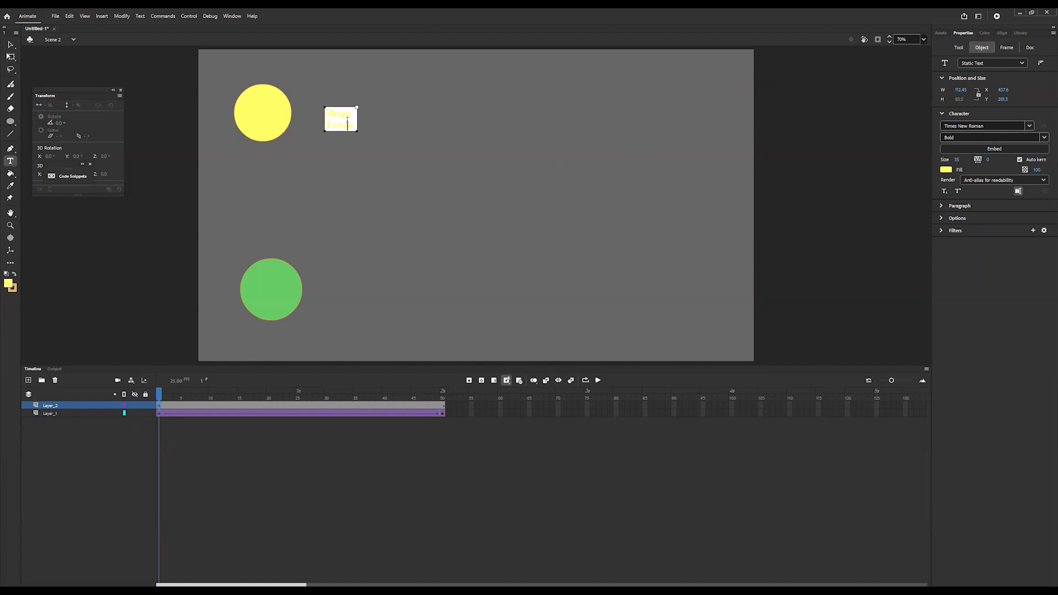
{"action": "key", "text": "ctrl+a"}
{"action": "left_click", "coordinate": [946, 170]}
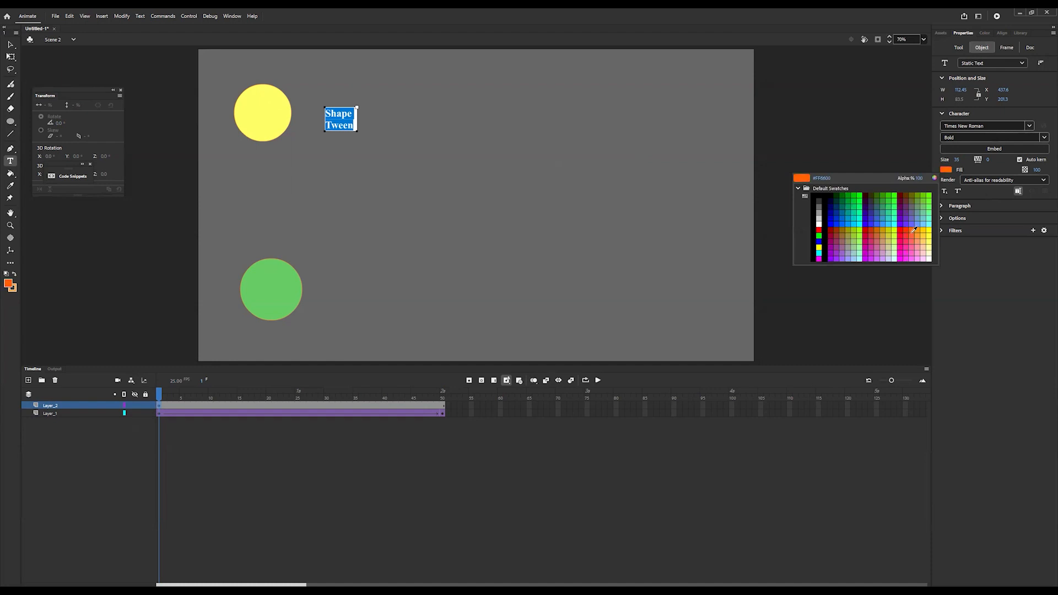
{"action": "left_click", "coordinate": [911, 230]}
{"action": "left_click", "coordinate": [369, 144]}
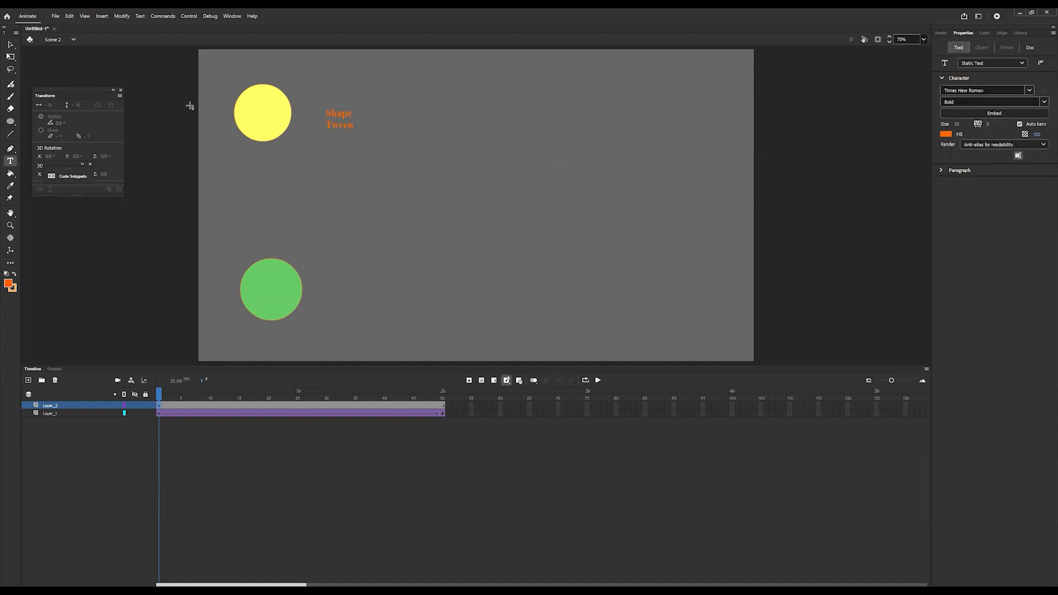
Step: Move the orange text back onto the yellow circle and increase the circle's stroke size to about 13
{"action": "key", "text": "v"}
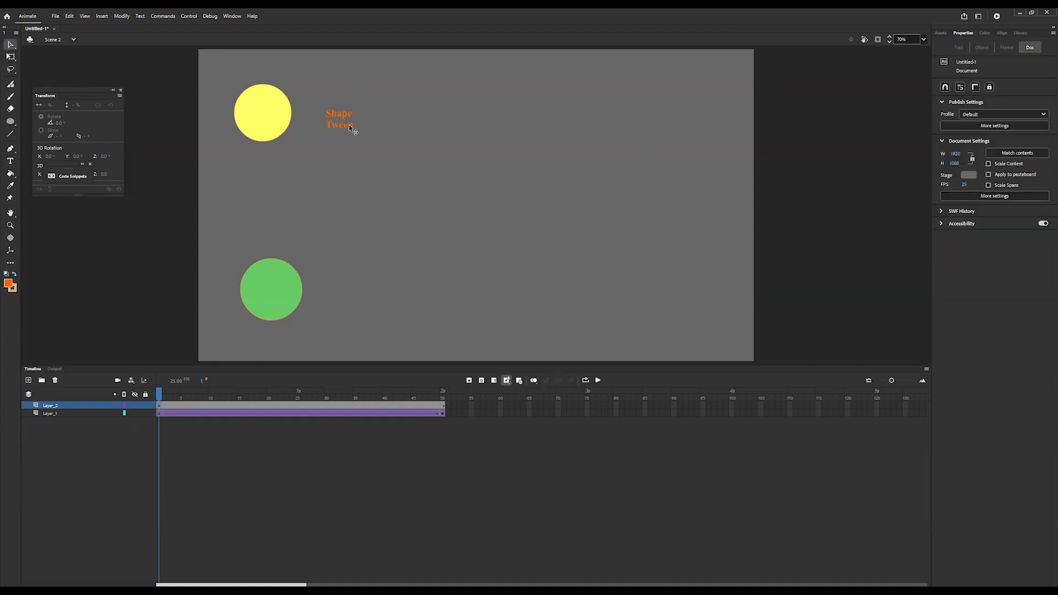
{"action": "key", "text": "q"}
{"action": "left_click_drag", "start_coordinate": [336, 128], "coordinate": [258, 121]}
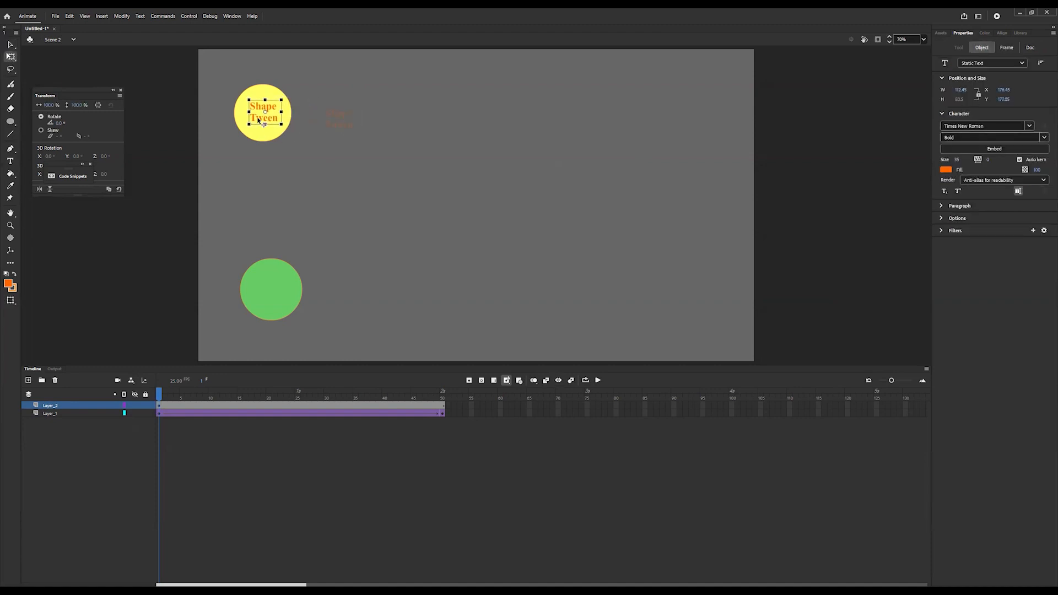
{"action": "left_click", "coordinate": [265, 130]}
{"action": "left_click_drag", "start_coordinate": [951, 171], "coordinate": [956, 170]}
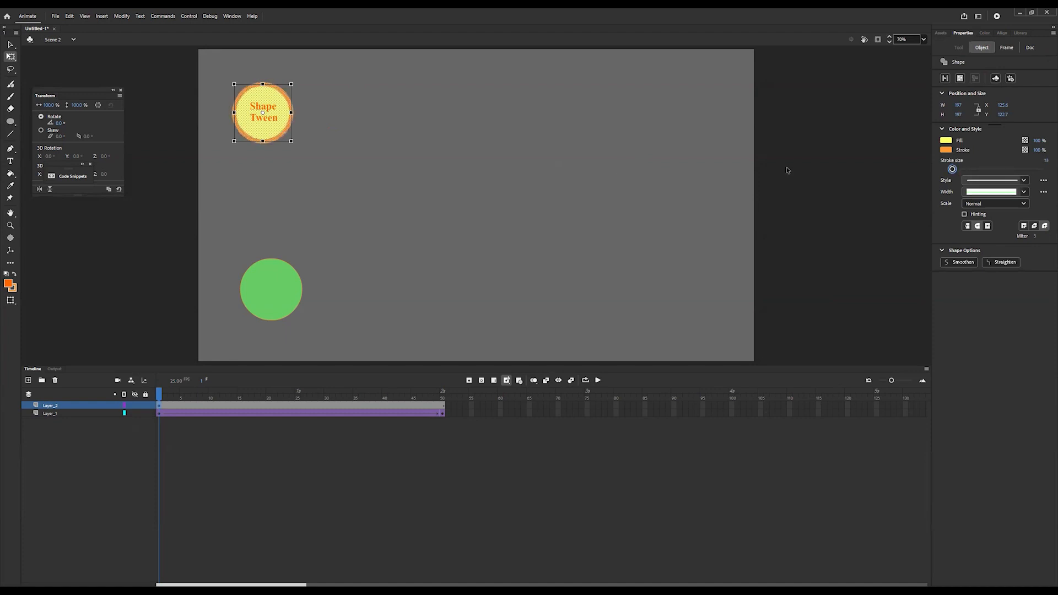
{"action": "left_click", "coordinate": [379, 165]}
Step: Convert the yellow circle and its text together into a Button symbol named Shapetween
{"action": "left_click_drag", "start_coordinate": [317, 68], "coordinate": [209, 180]}
{"action": "right_click", "coordinate": [254, 116]}
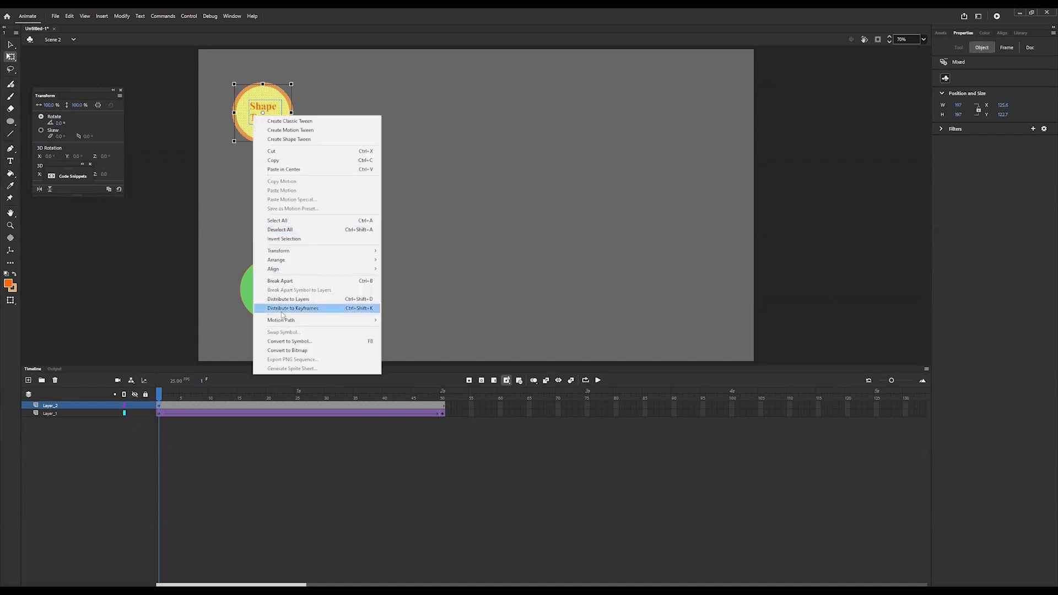
{"action": "left_click", "coordinate": [295, 342]}
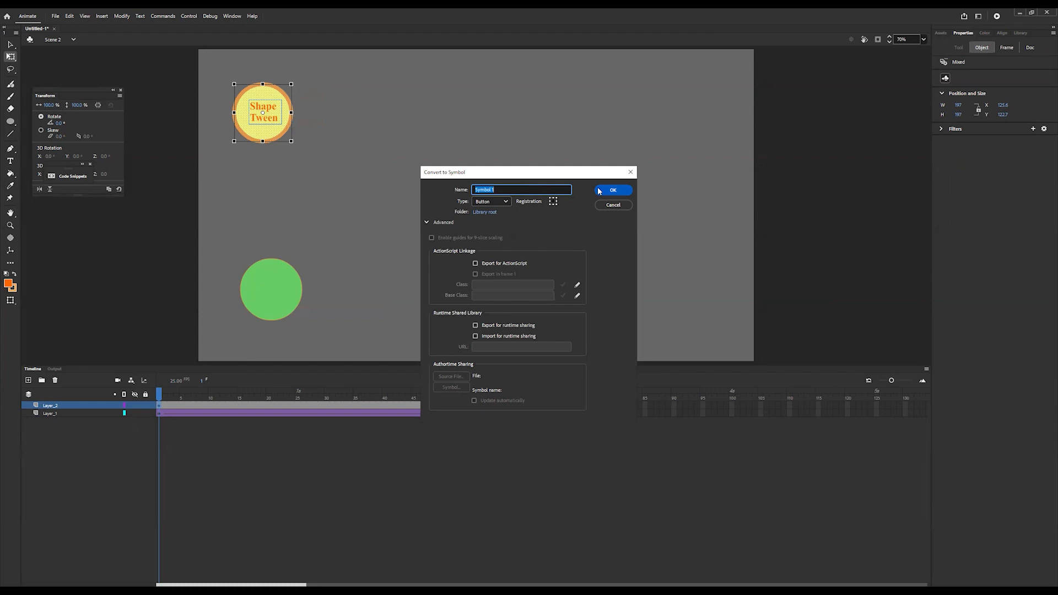
{"action": "type", "text": "S"}
{"action": "type", "text": "tween"}
{"action": "left_click", "coordinate": [599, 191]}
Step: Give the Shape Tween button the instance name Btn_shape
{"action": "left_click", "coordinate": [996, 70]}
{"action": "type", "text": "n"}
{"action": "key", "text": "BackSpace"}
{"action": "type", "text": "Btn_shape"}
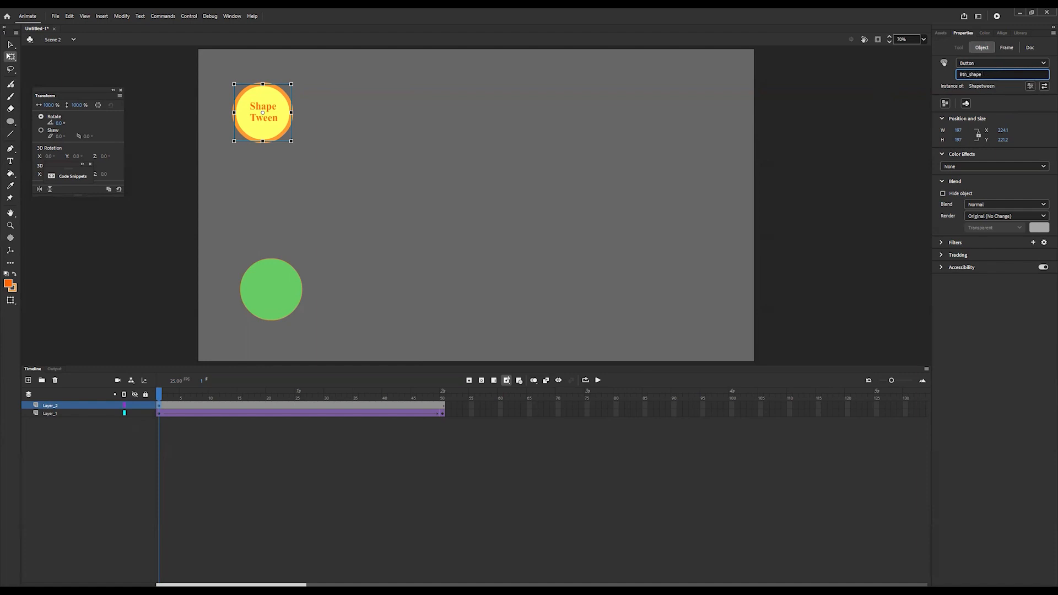
{"action": "left_click", "coordinate": [648, 157]}
Step: Review the buttons and shape tween in Scene 1 and return to Scene 2 at frame 1
{"action": "left_click", "coordinate": [271, 122]}
{"action": "left_click", "coordinate": [67, 52]}
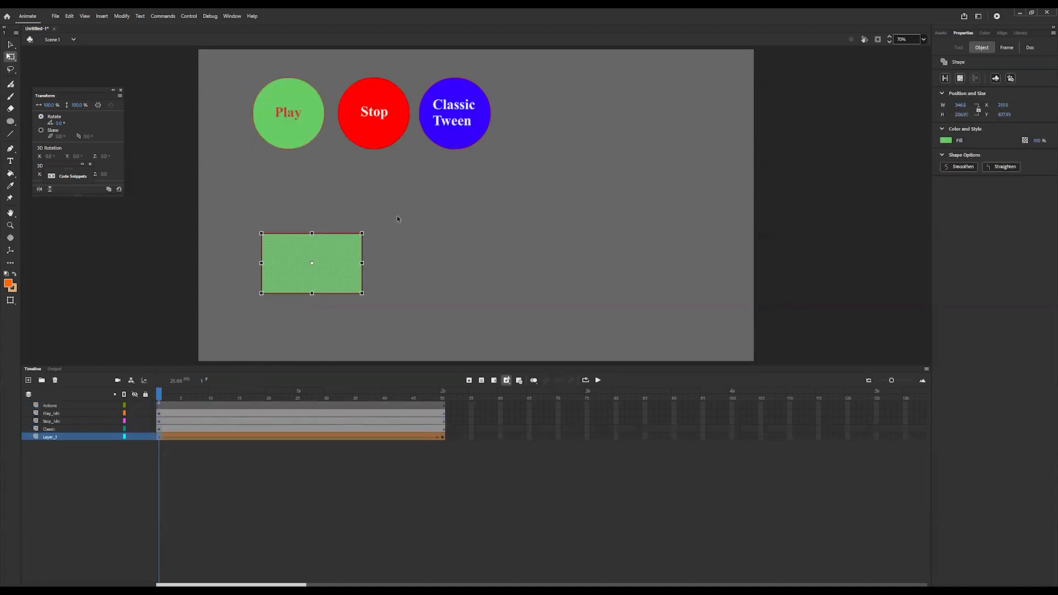
{"action": "left_click_drag", "start_coordinate": [185, 396], "coordinate": [239, 404]}
{"action": "left_click", "coordinate": [427, 133]}
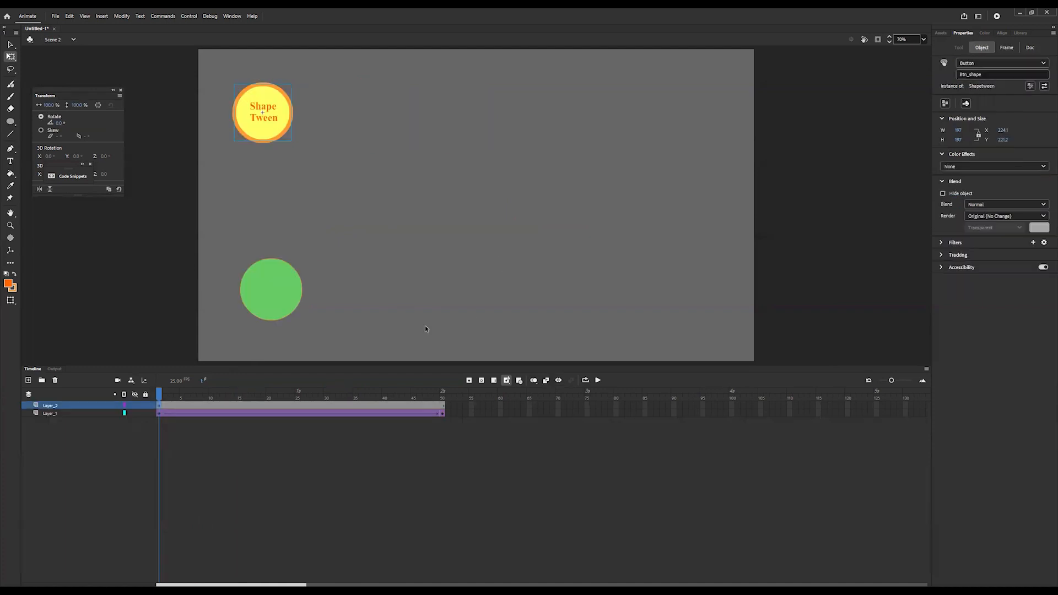
{"action": "left_click_drag", "start_coordinate": [161, 393], "coordinate": [134, 394]}
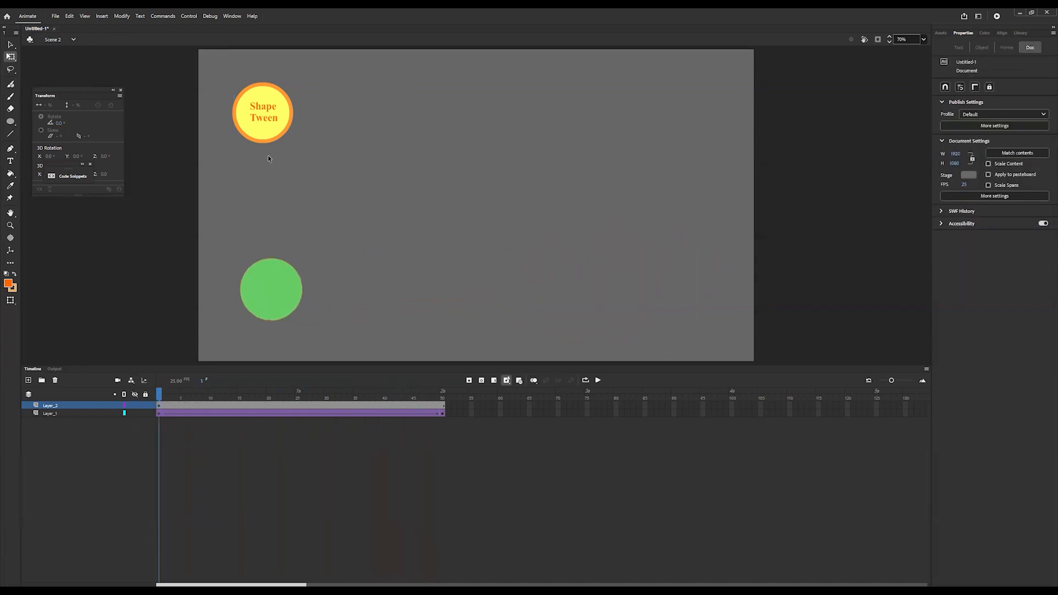
Step: Inside the Shapetween button symbol, create the Over state with a red circle stroke
{"action": "double_click", "coordinate": [254, 108]}
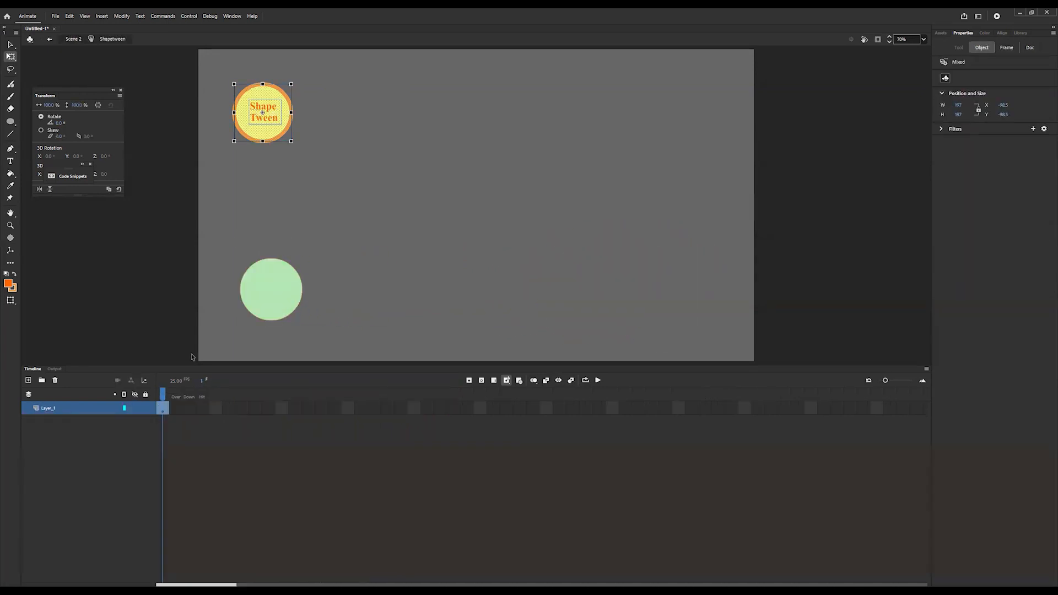
{"action": "left_click", "coordinate": [176, 408]}
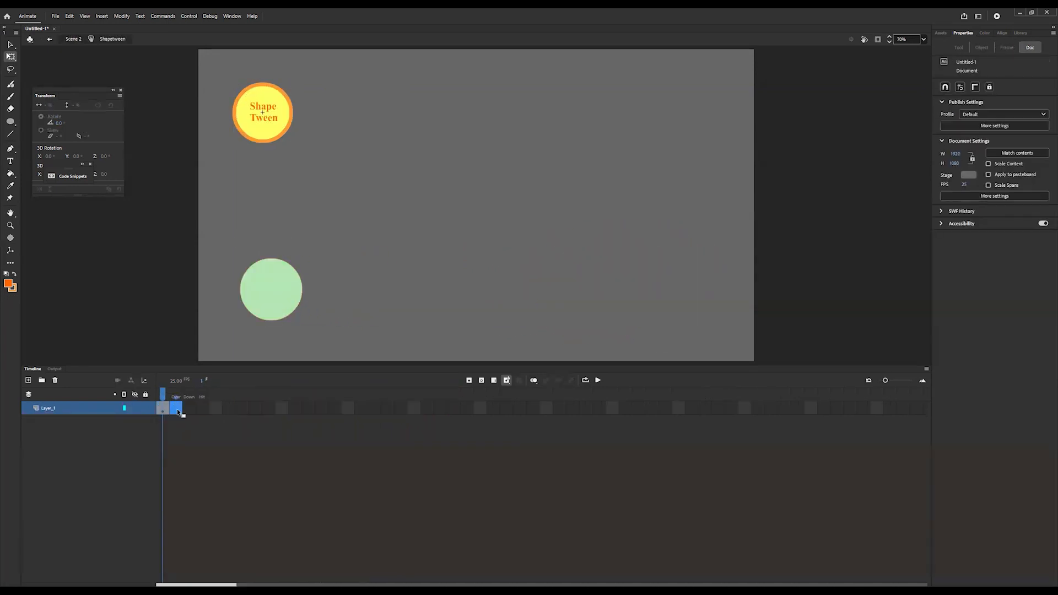
{"action": "left_click", "coordinate": [267, 141]}
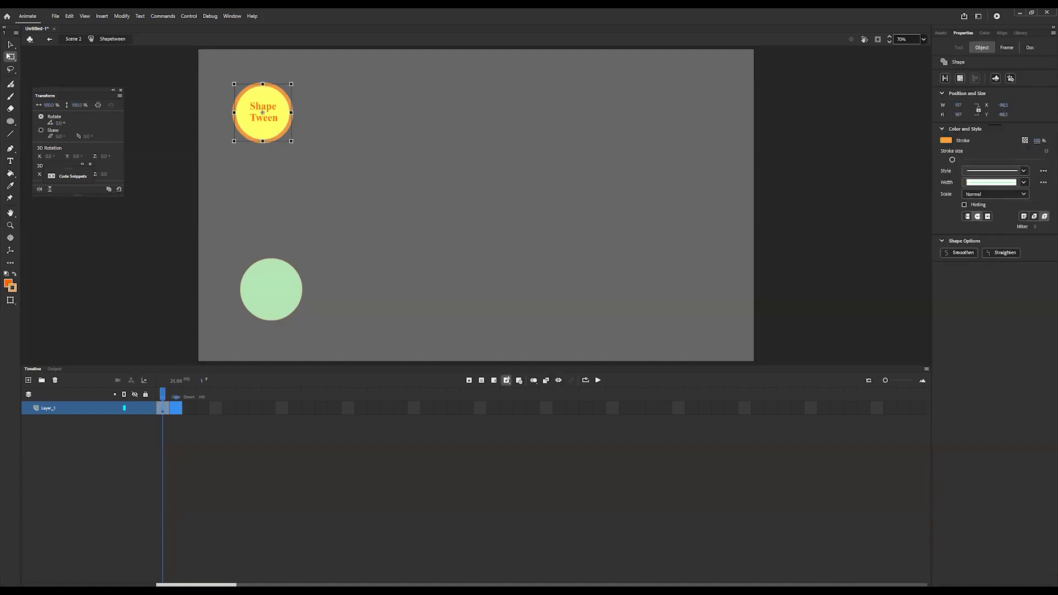
{"action": "left_click", "coordinate": [946, 140]}
{"action": "left_click", "coordinate": [903, 204]}
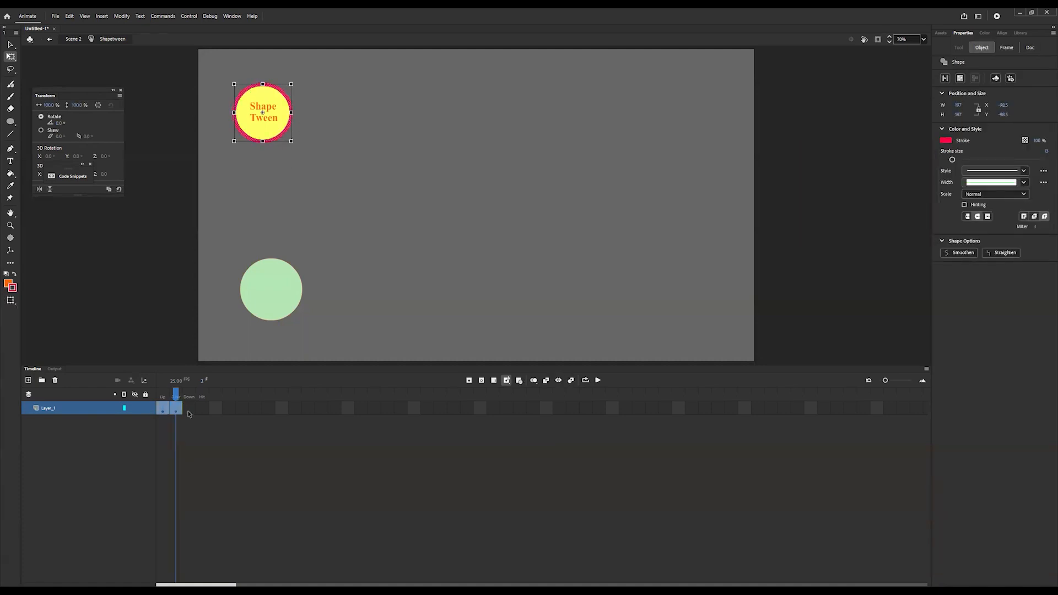
Step: Create the button's Down state with the circle's stroke set to #6666CC
{"action": "left_click", "coordinate": [188, 411]}
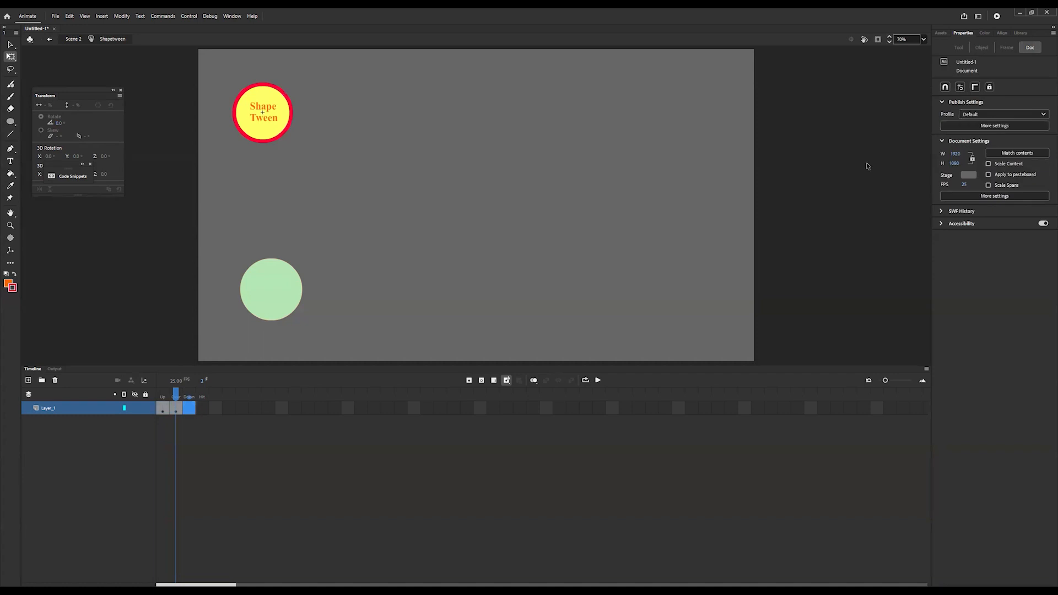
{"action": "left_click", "coordinate": [267, 136]}
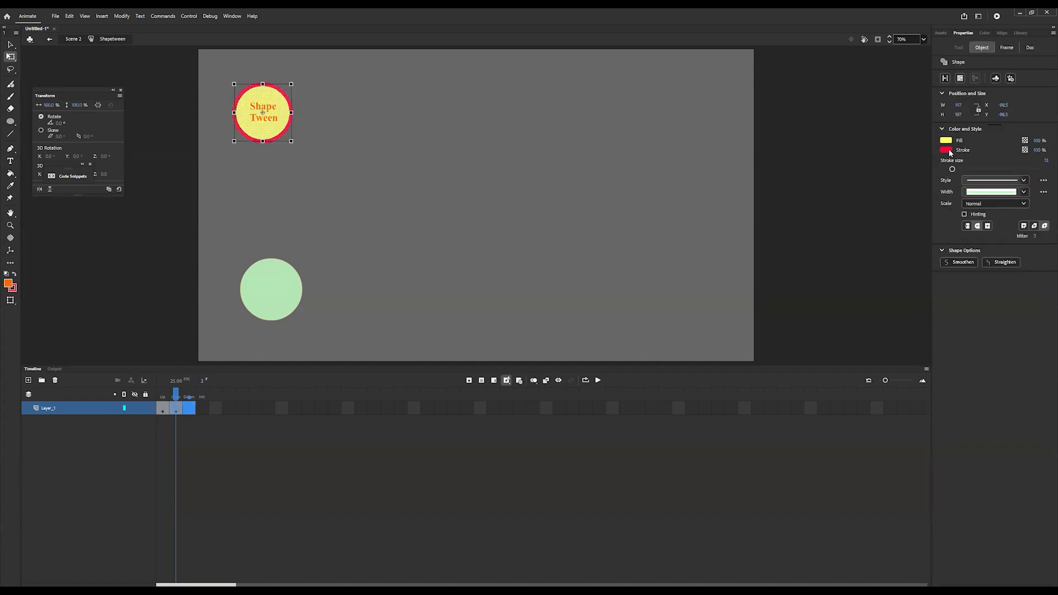
{"action": "left_click", "coordinate": [946, 149]}
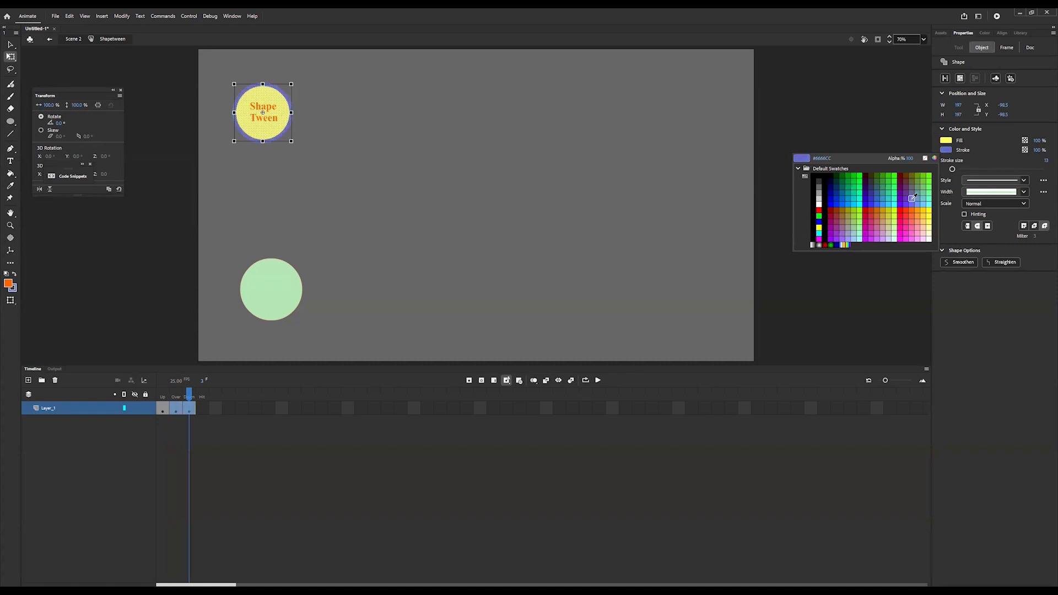
{"action": "key", "text": "Escape"}
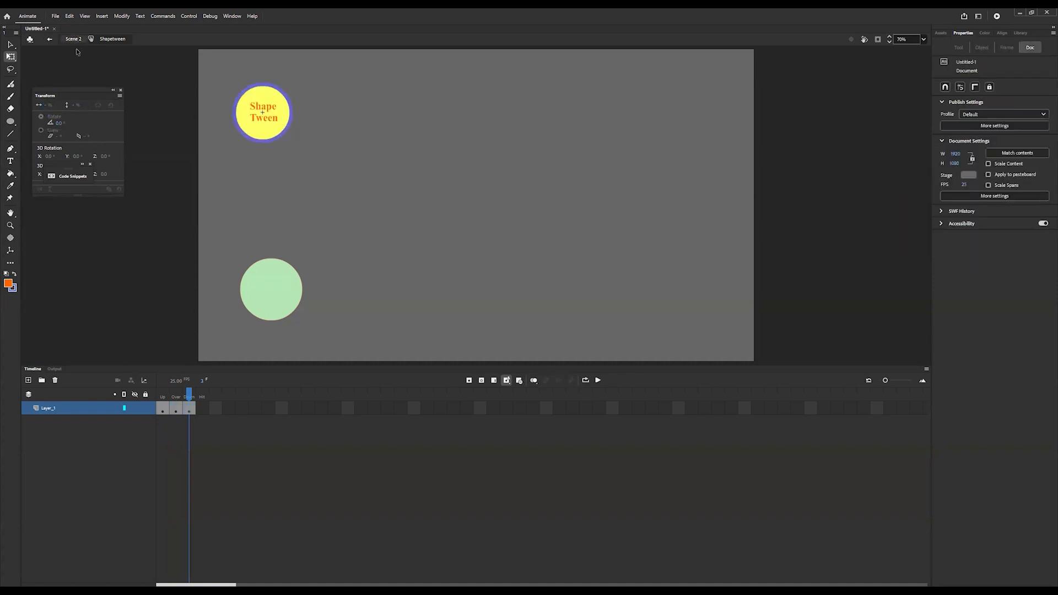
Step: Leave the Shapetween symbol for Scene 2 and switch to Scene 1
{"action": "left_click", "coordinate": [73, 39]}
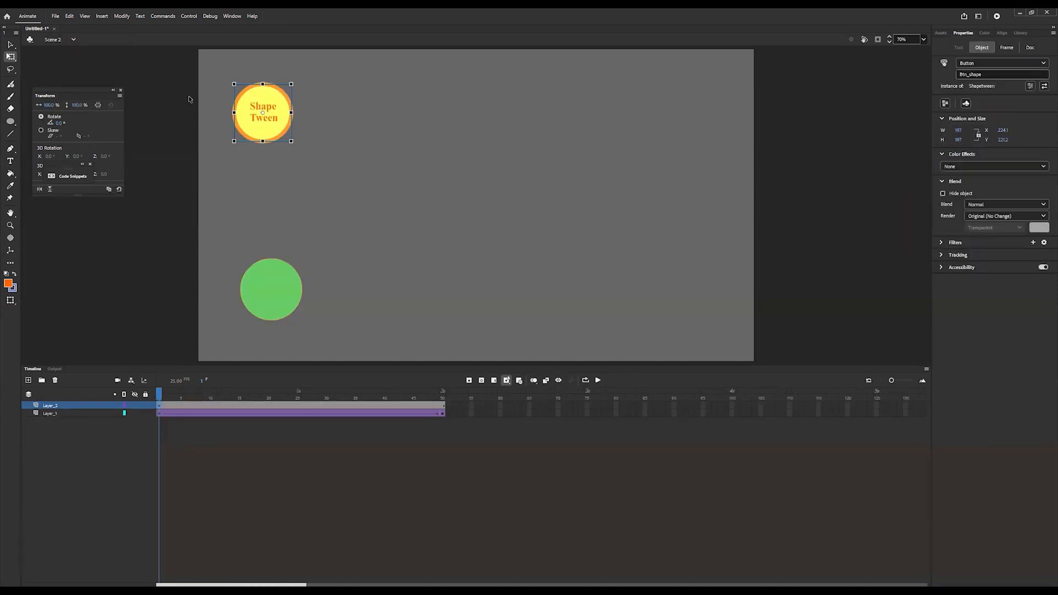
{"action": "left_click", "coordinate": [60, 51]}
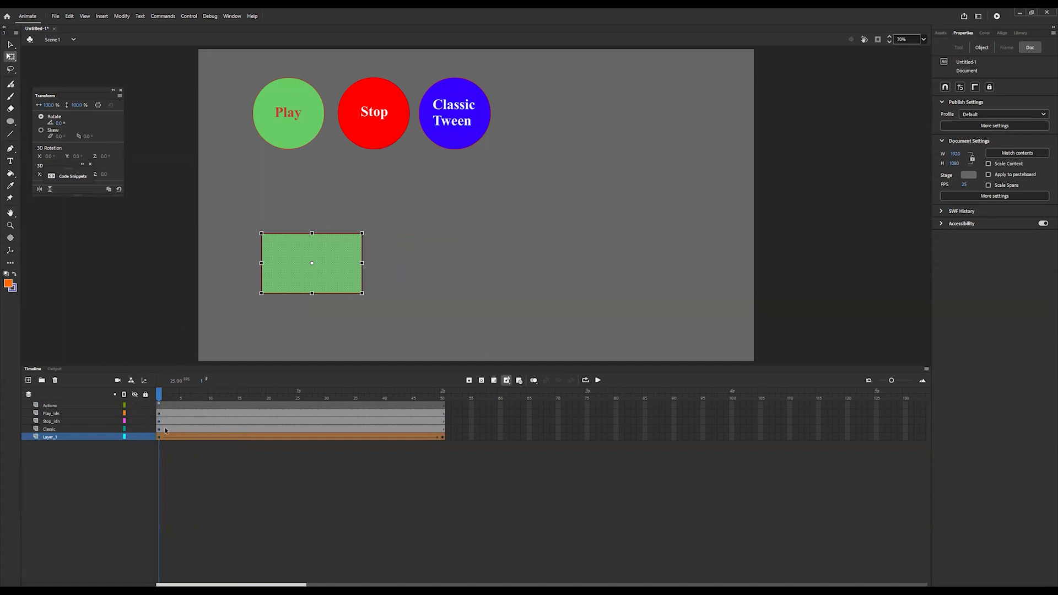
Step: Open the existing frame 1 script of Scene 1's Actions layer together with the Code Snippets library
{"action": "left_click", "coordinate": [73, 429]}
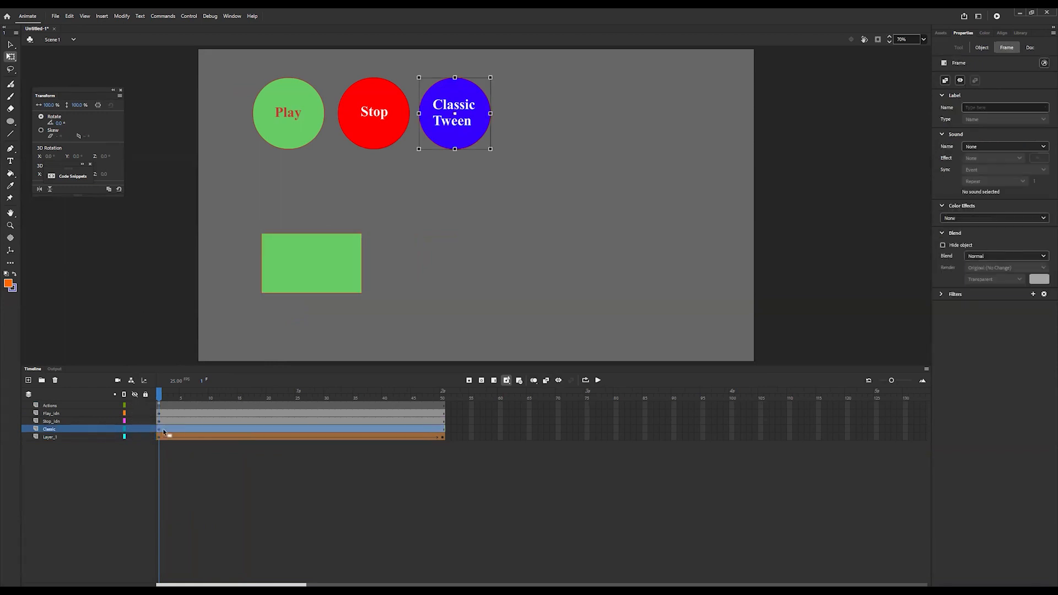
{"action": "right_click", "coordinate": [189, 429]}
{"action": "left_click", "coordinate": [193, 425]}
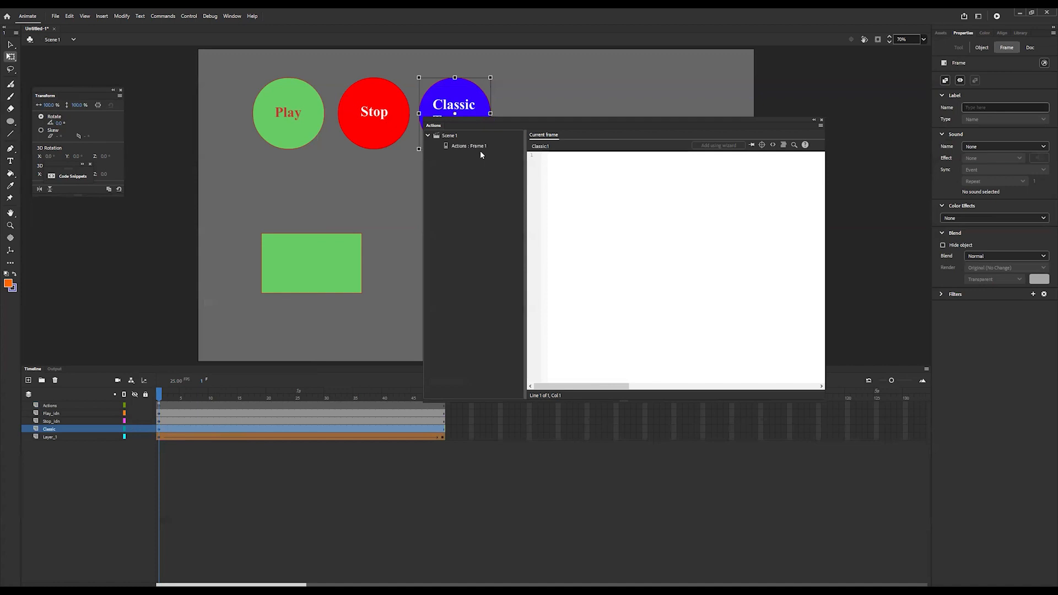
{"action": "left_click", "coordinate": [478, 147]}
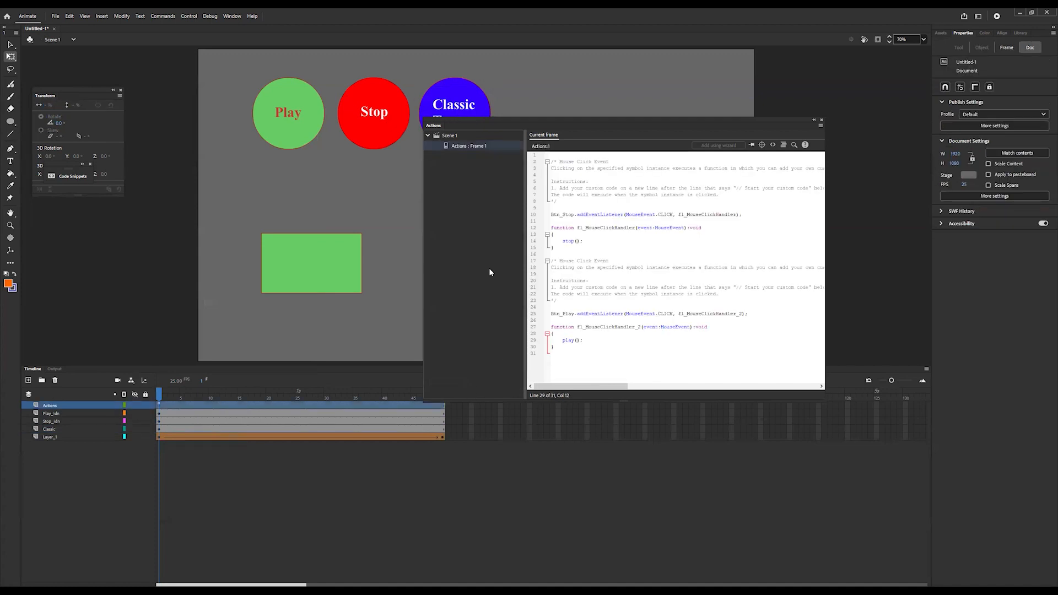
{"action": "left_click", "coordinate": [772, 145]}
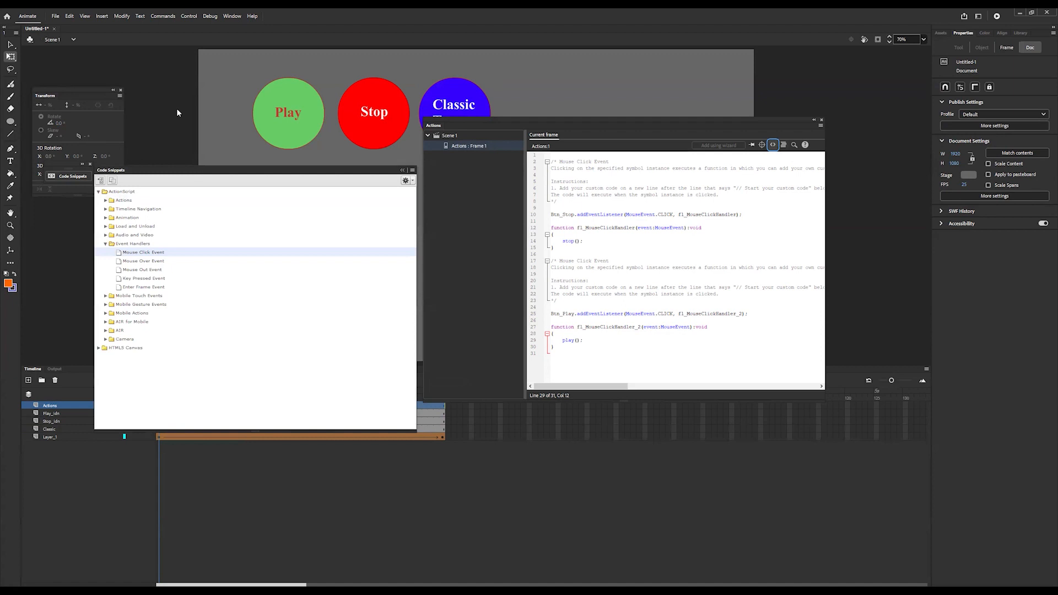
{"action": "left_click_drag", "start_coordinate": [242, 168], "coordinate": [222, 108]}
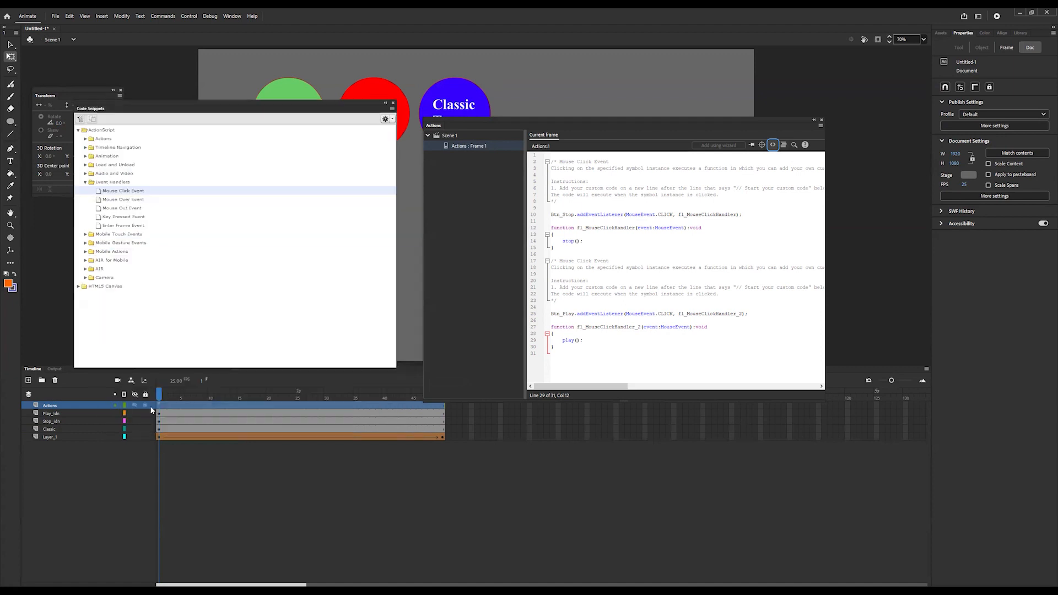
Step: Add the Click to Go to Scene and Play snippet for the Classic Tween button and set its target to "Scene 2"
{"action": "left_click", "coordinate": [50, 429]}
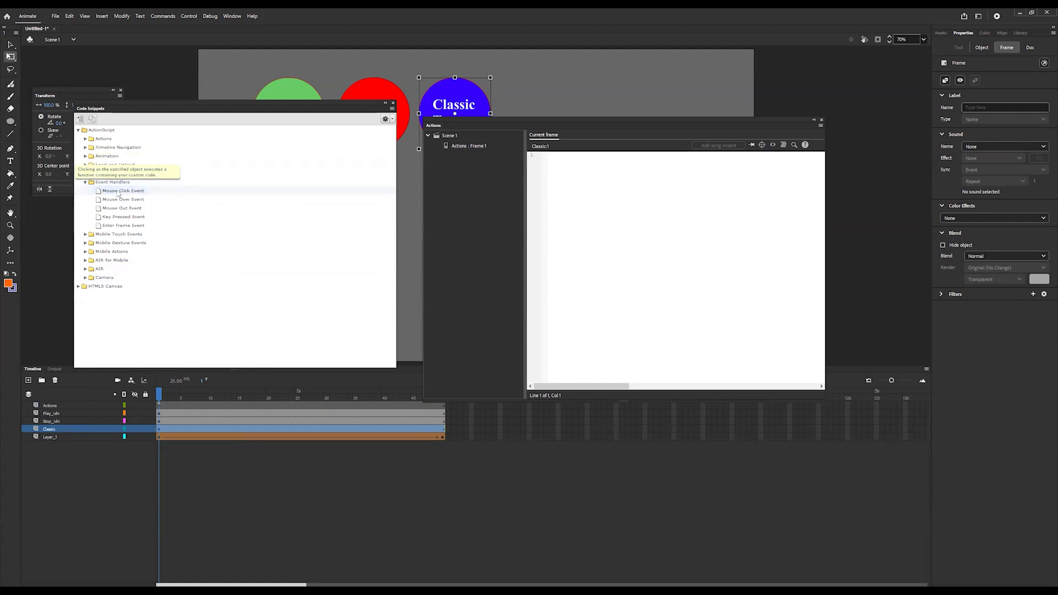
{"action": "left_click", "coordinate": [85, 182]}
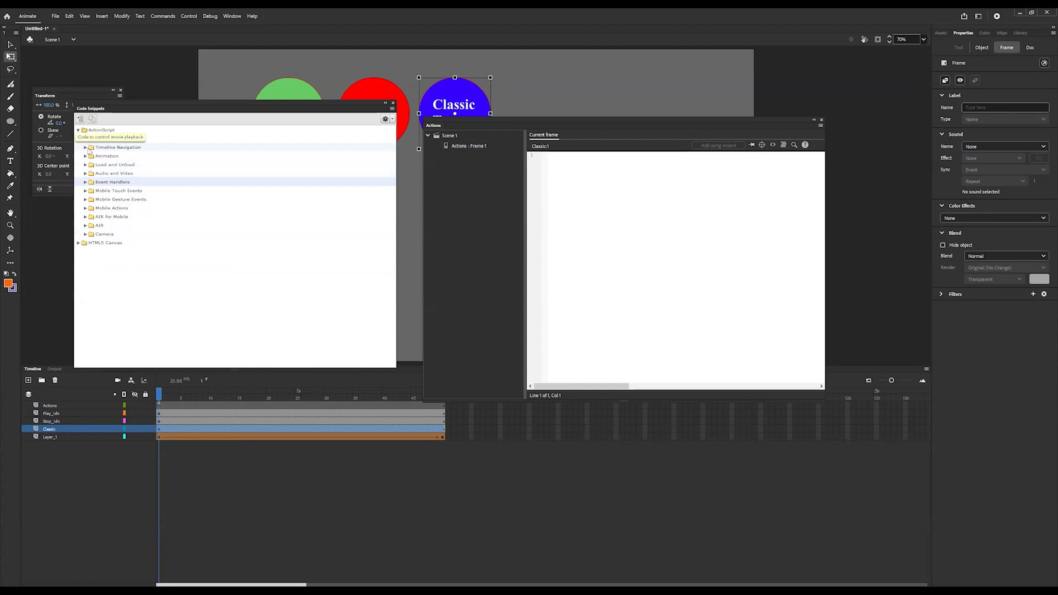
{"action": "left_click", "coordinate": [85, 148]}
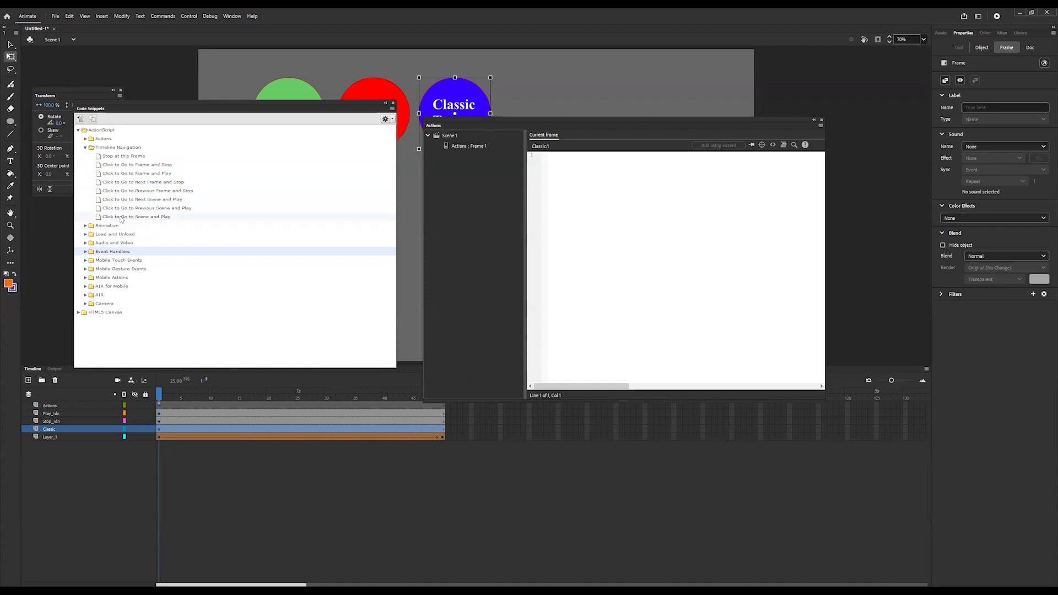
{"action": "left_click", "coordinate": [160, 219]}
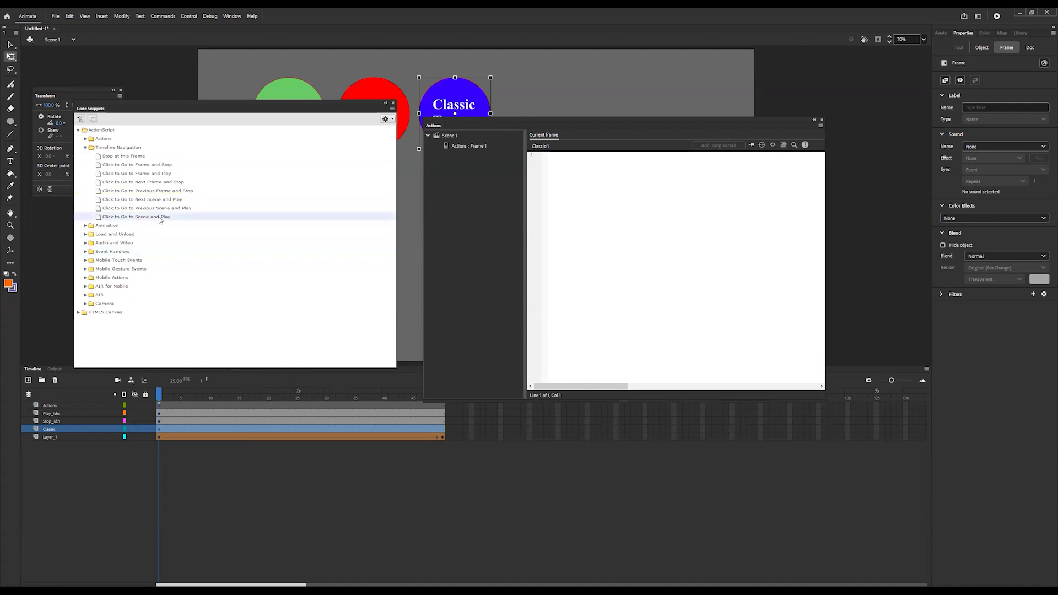
{"action": "left_click", "coordinate": [643, 283]}
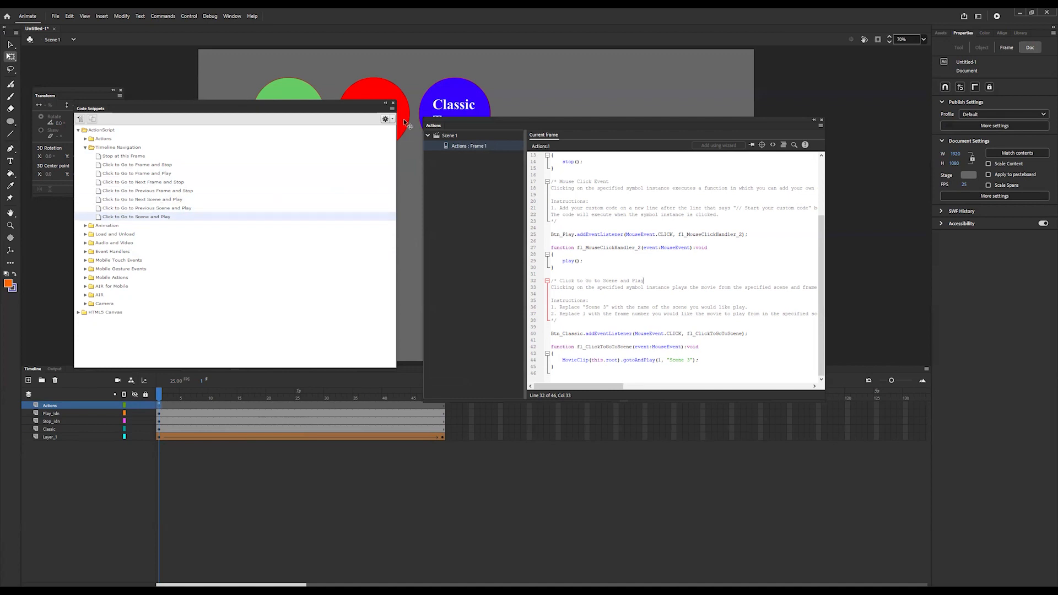
{"action": "left_click", "coordinate": [393, 103]}
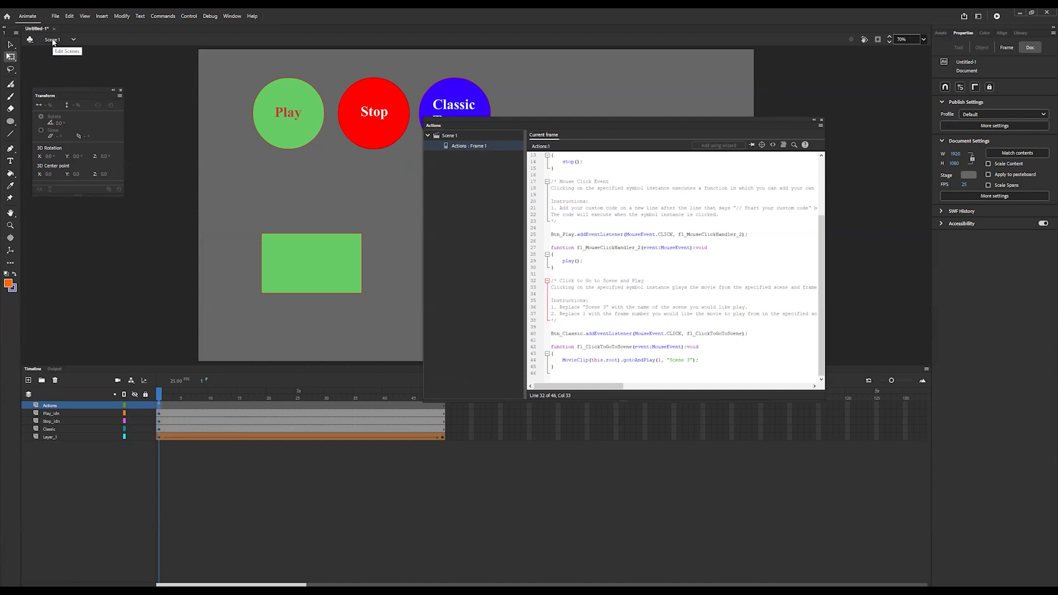
{"action": "double_click", "coordinate": [689, 360]}
Step: Test the movie and try switching between the scenes with the Classic Tween button
{"action": "key", "text": "ctrl+Return"}
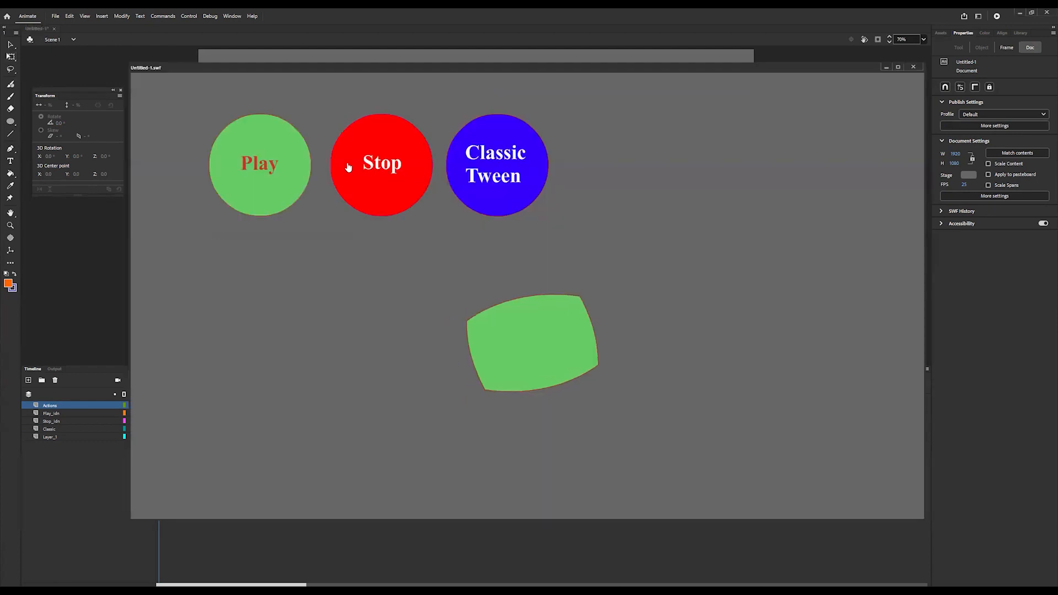
{"action": "left_click", "coordinate": [301, 169]}
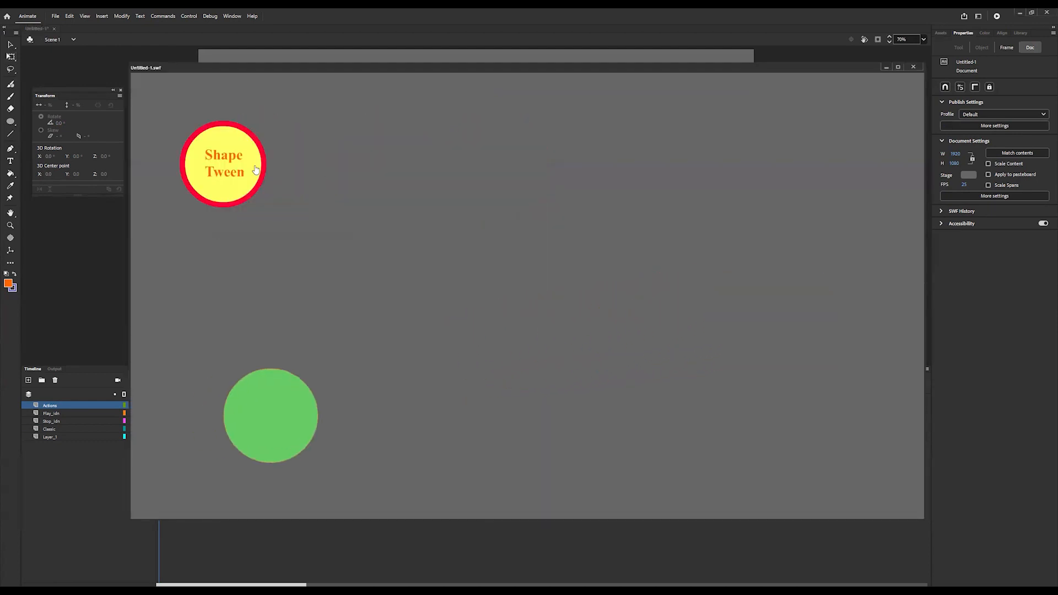
{"action": "left_click", "coordinate": [239, 176]}
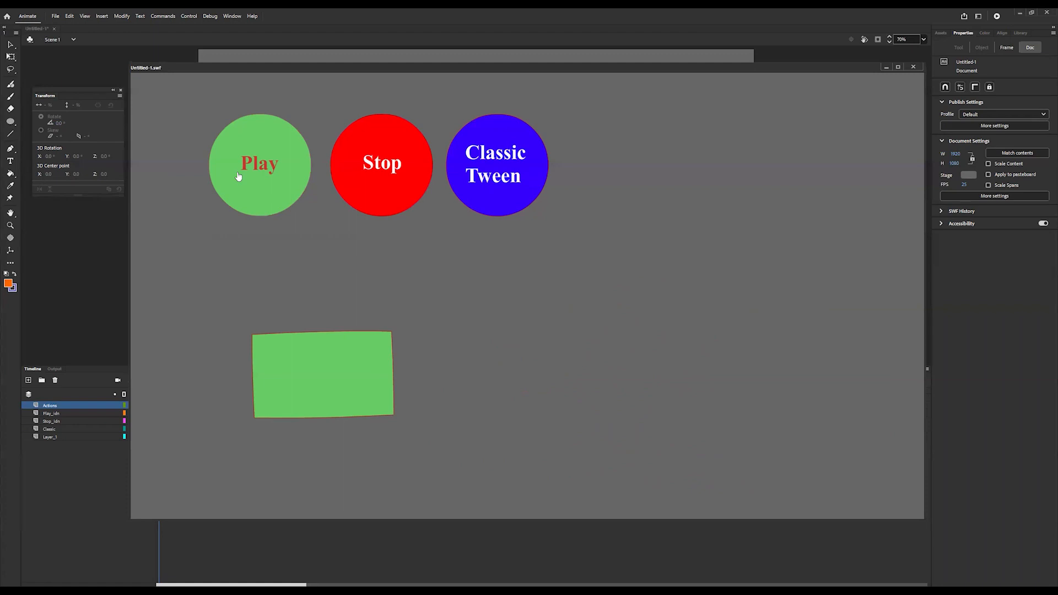
{"action": "left_click", "coordinate": [347, 206]}
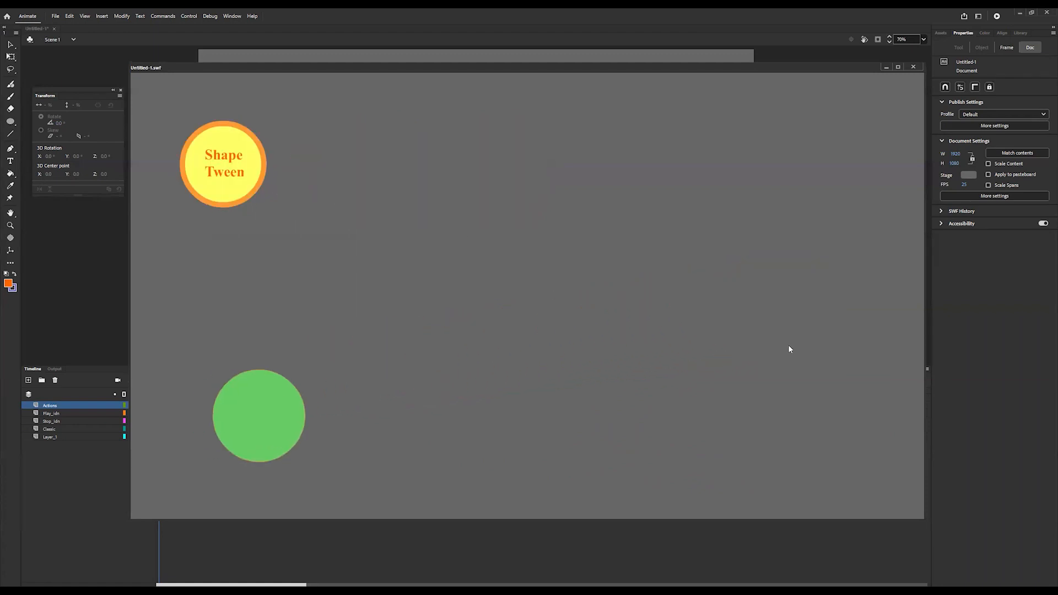
{"action": "left_click", "coordinate": [209, 175]}
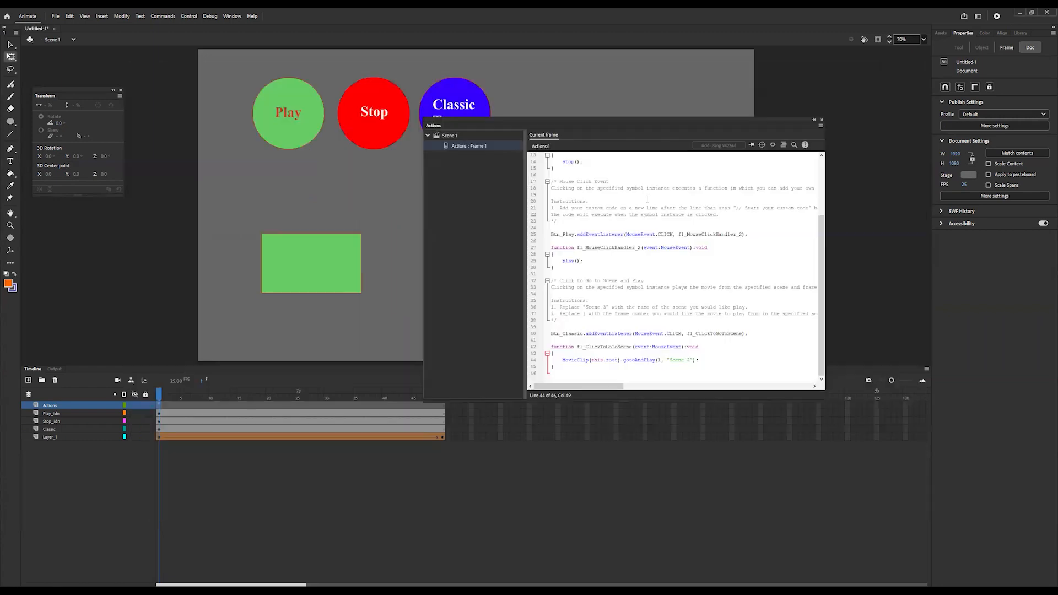
Step: Insert a keyframe at frame 50 of Scene 1's Actions layer and give it a stop(); script
{"action": "left_click_drag", "start_coordinate": [616, 119], "coordinate": [698, 89]}
{"action": "left_click", "coordinate": [443, 407]}
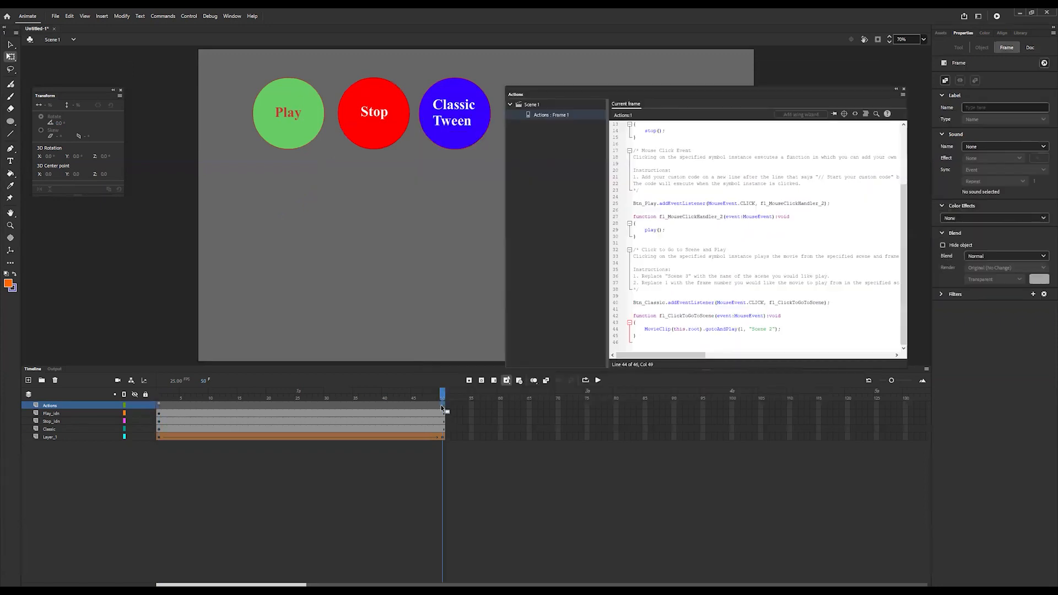
{"action": "right_click", "coordinate": [442, 406]}
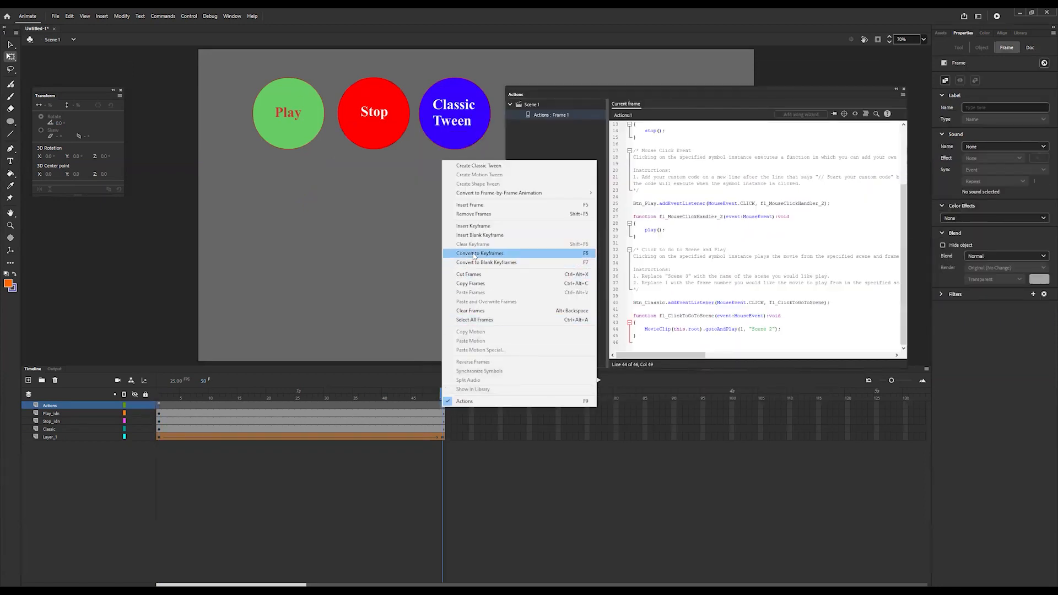
{"action": "left_click", "coordinate": [483, 225]}
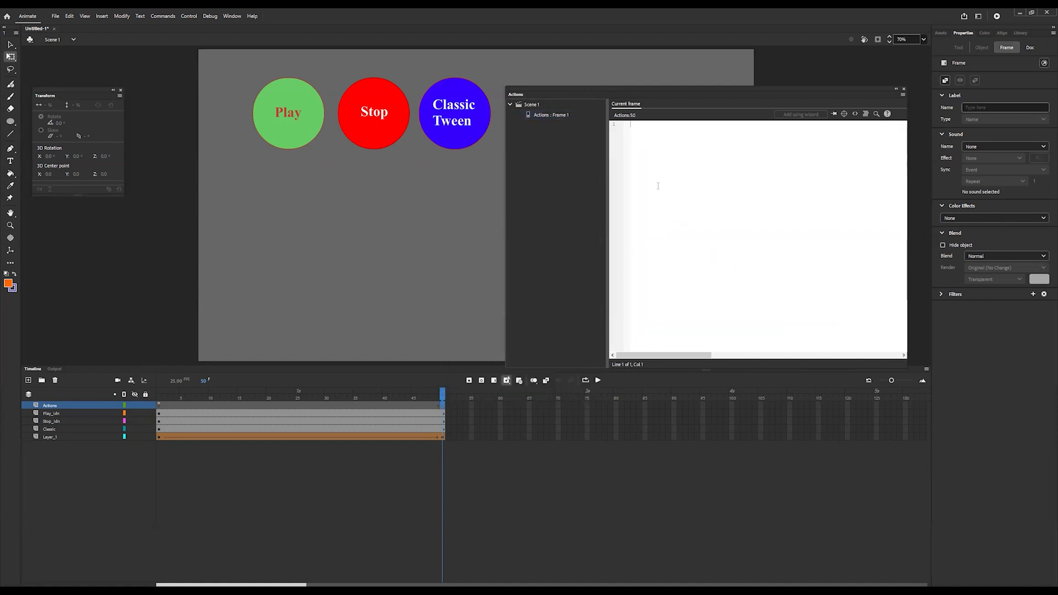
{"action": "type", "text": "sto"}
{"action": "key", "text": "BackSpace"}
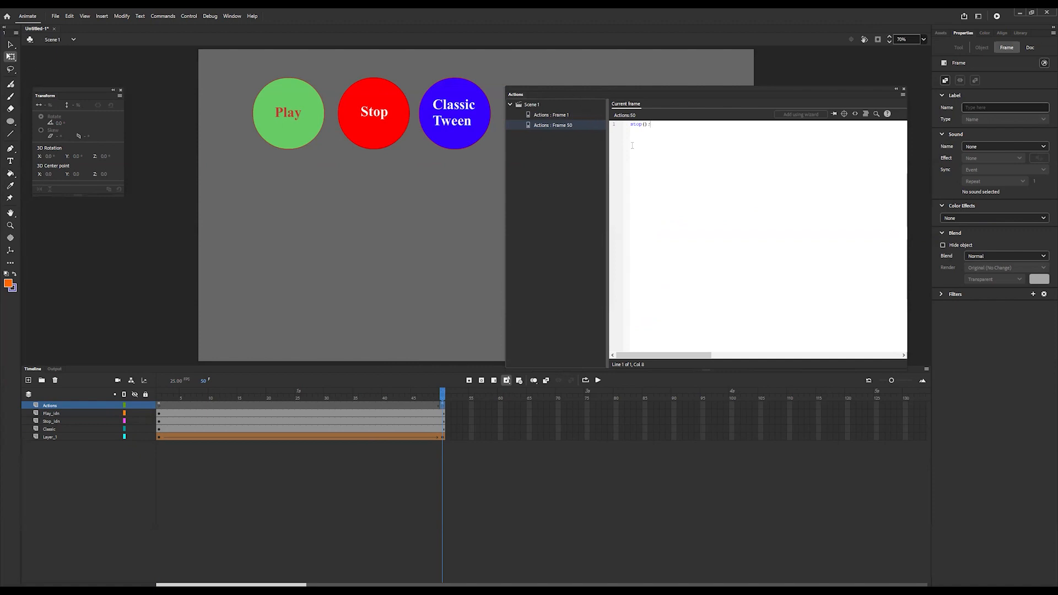
Step: Test the movie again, trying the Play, Stop and Classic Tween buttons, and close the preview
{"action": "key", "text": "ctrl+Return"}
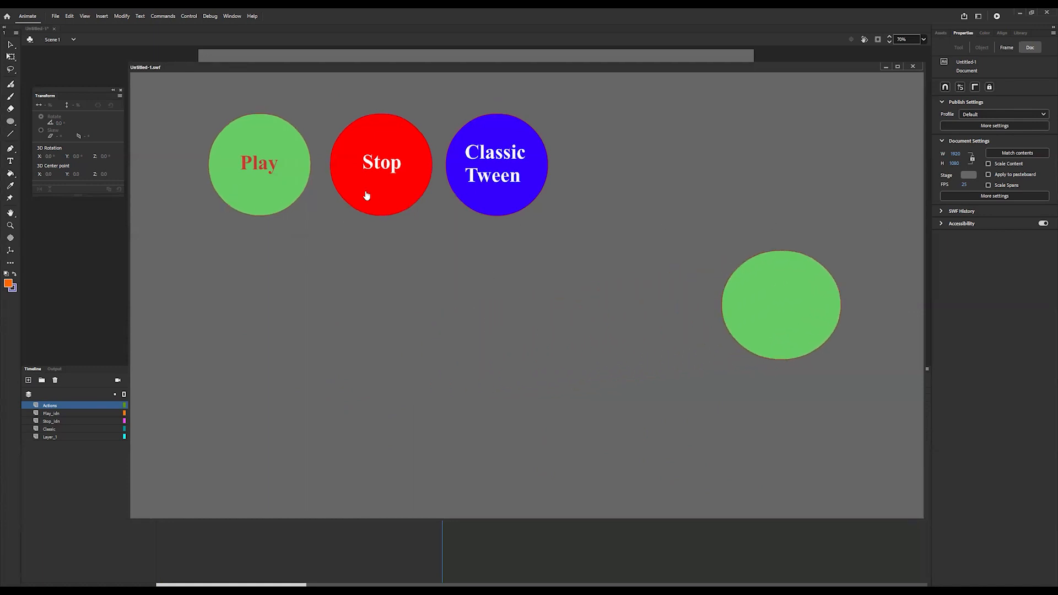
{"action": "left_click", "coordinate": [268, 164]}
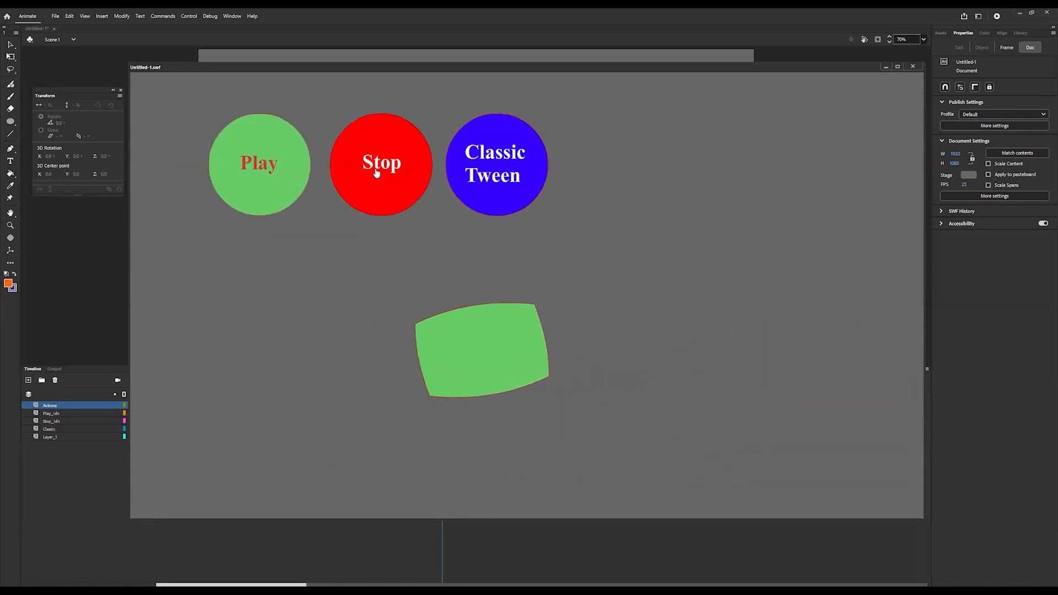
{"action": "left_click", "coordinate": [384, 173]}
{"action": "left_click", "coordinate": [258, 176]}
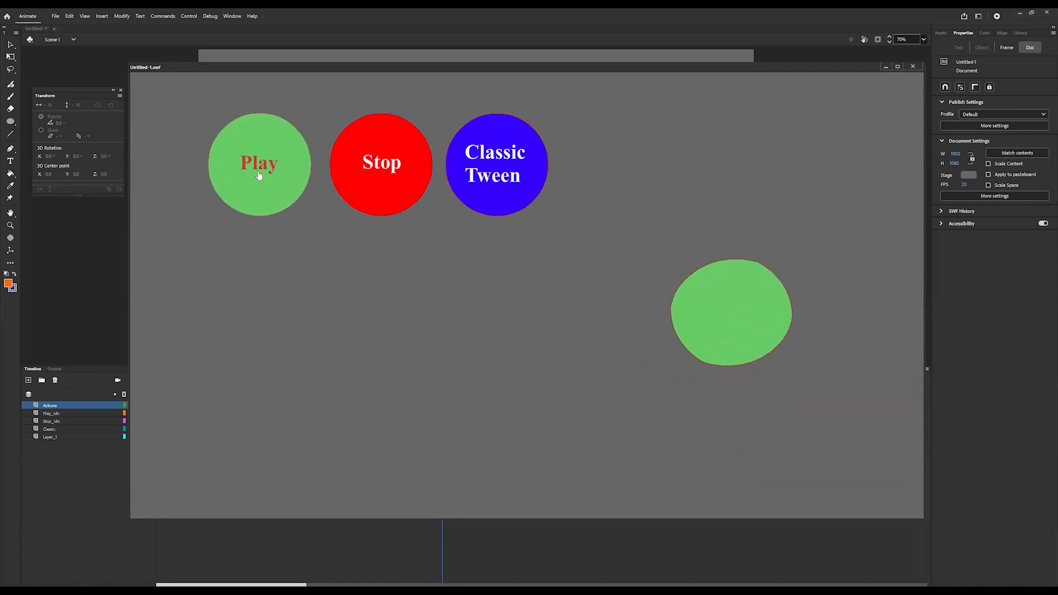
{"action": "left_click", "coordinate": [368, 171]}
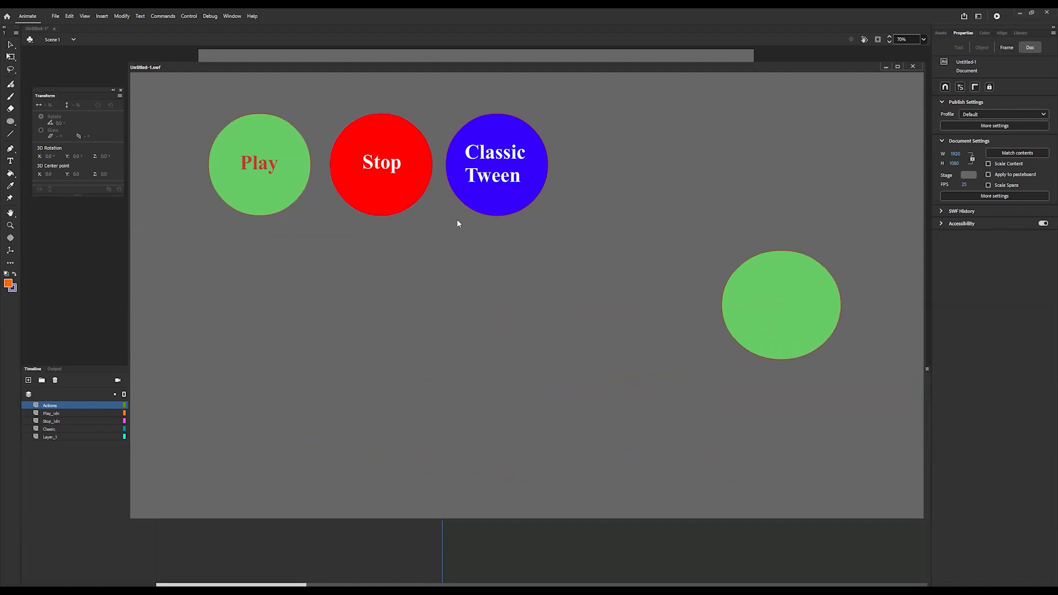
{"action": "left_click", "coordinate": [488, 177]}
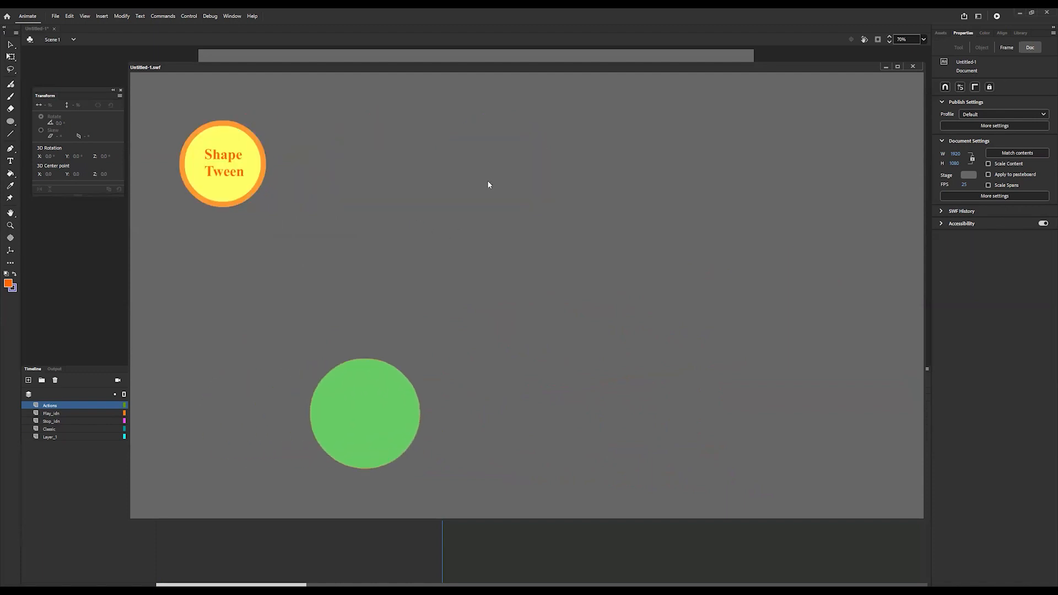
{"action": "left_click", "coordinate": [279, 189]}
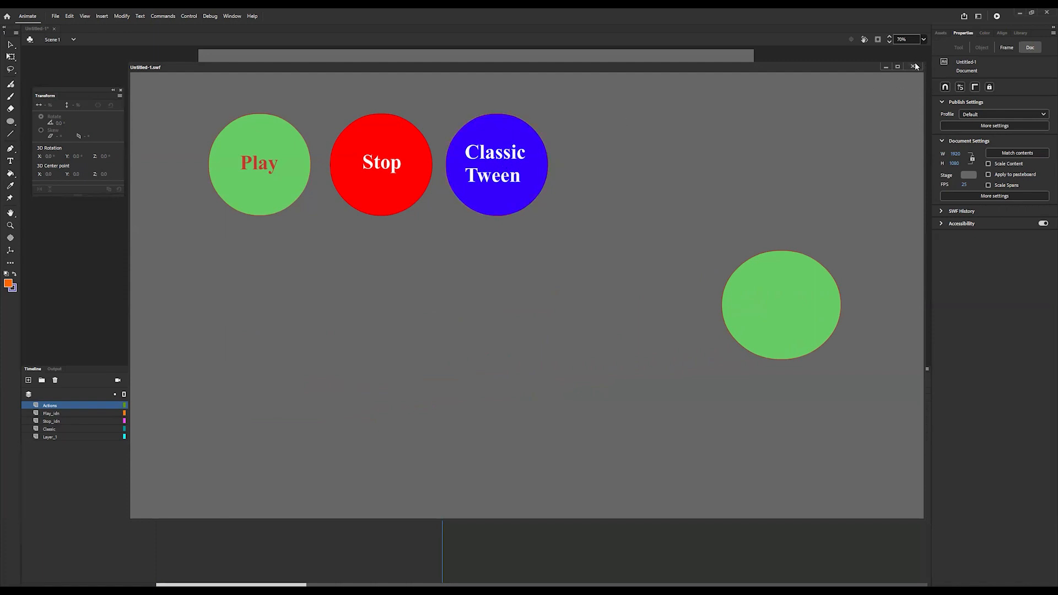
{"action": "left_click", "coordinate": [508, 165]}
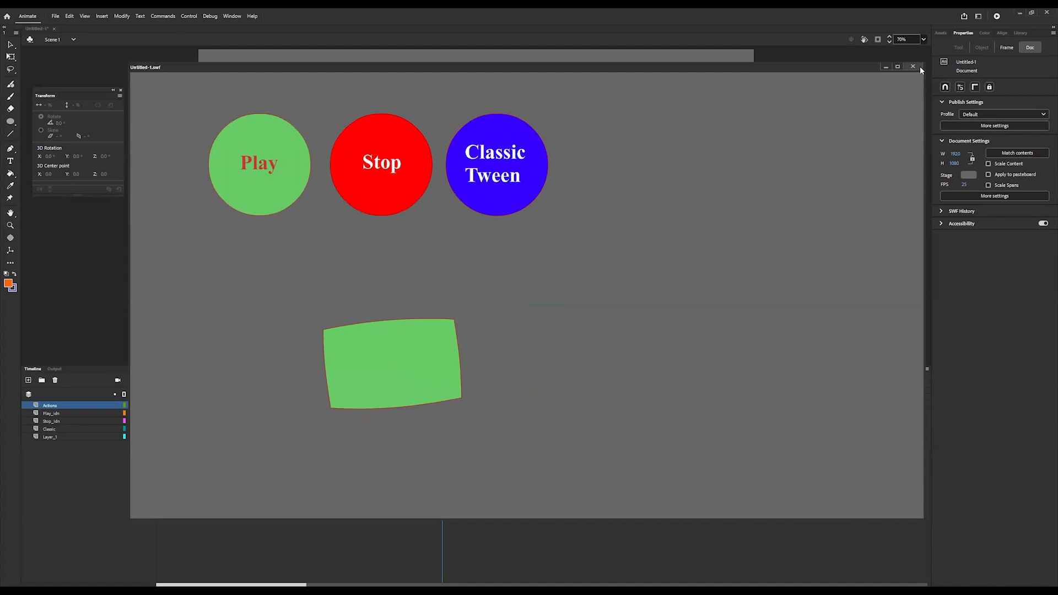
{"action": "left_click", "coordinate": [913, 67]}
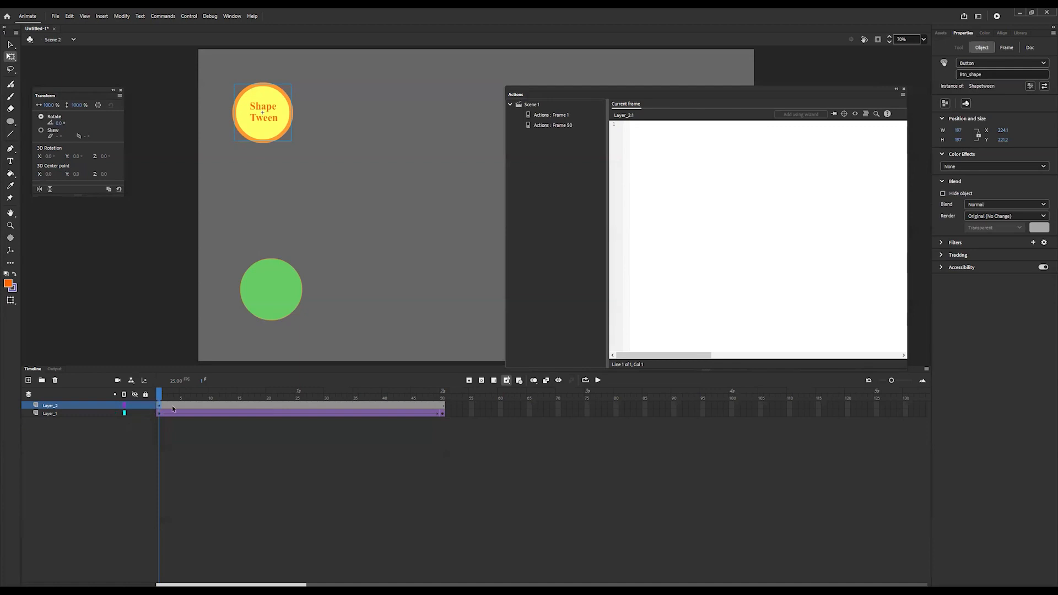
Step: In Scene 2, select frame 1 of Layer_2 with the Shape Tween button and open its script
{"action": "left_click", "coordinate": [159, 406]}
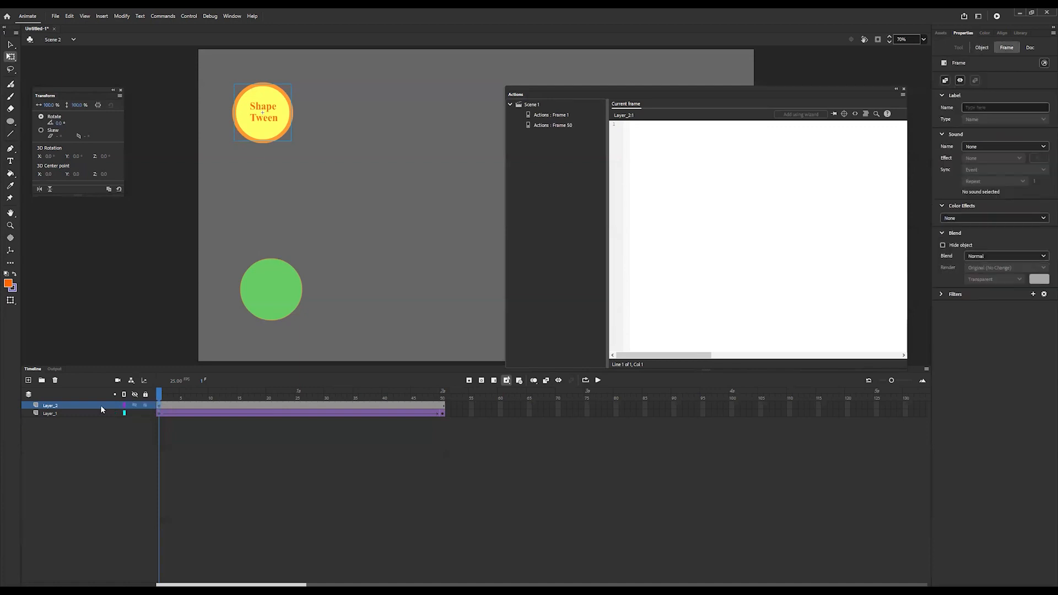
{"action": "right_click", "coordinate": [158, 406]}
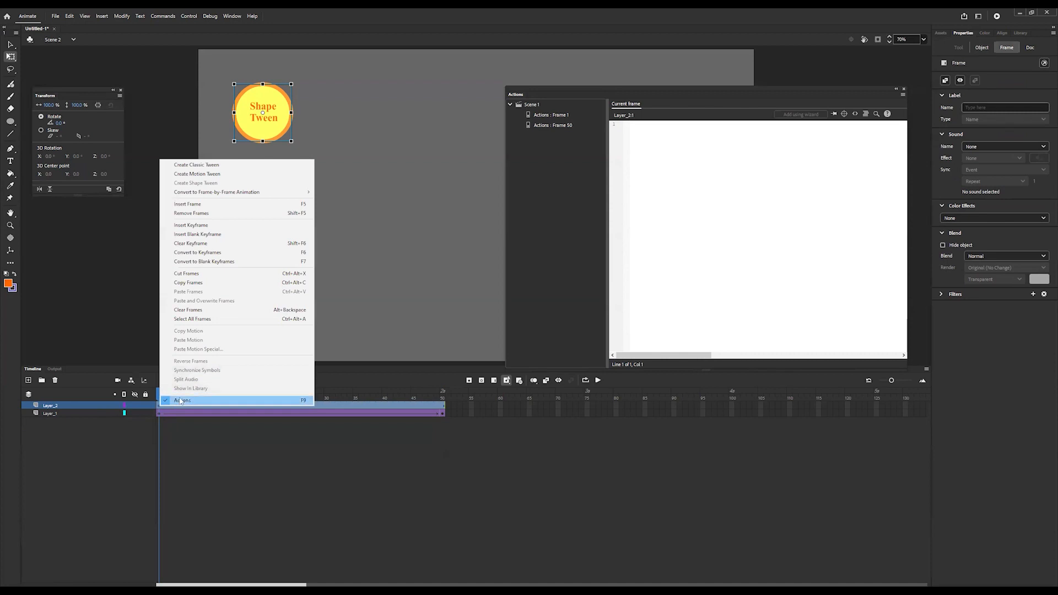
{"action": "left_click", "coordinate": [181, 401]}
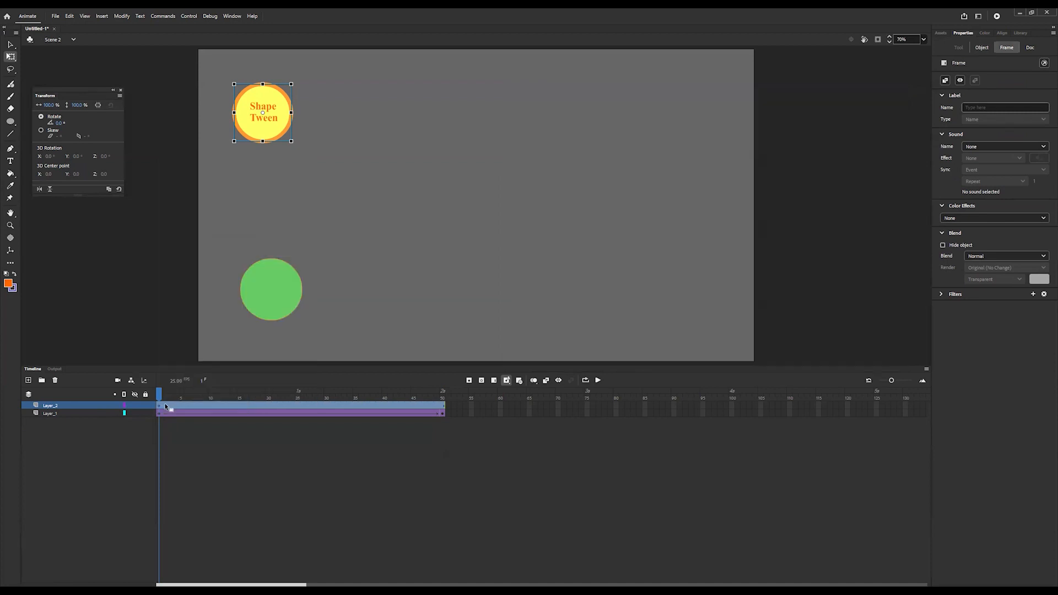
{"action": "right_click", "coordinate": [165, 406]}
{"action": "left_click", "coordinate": [181, 398]}
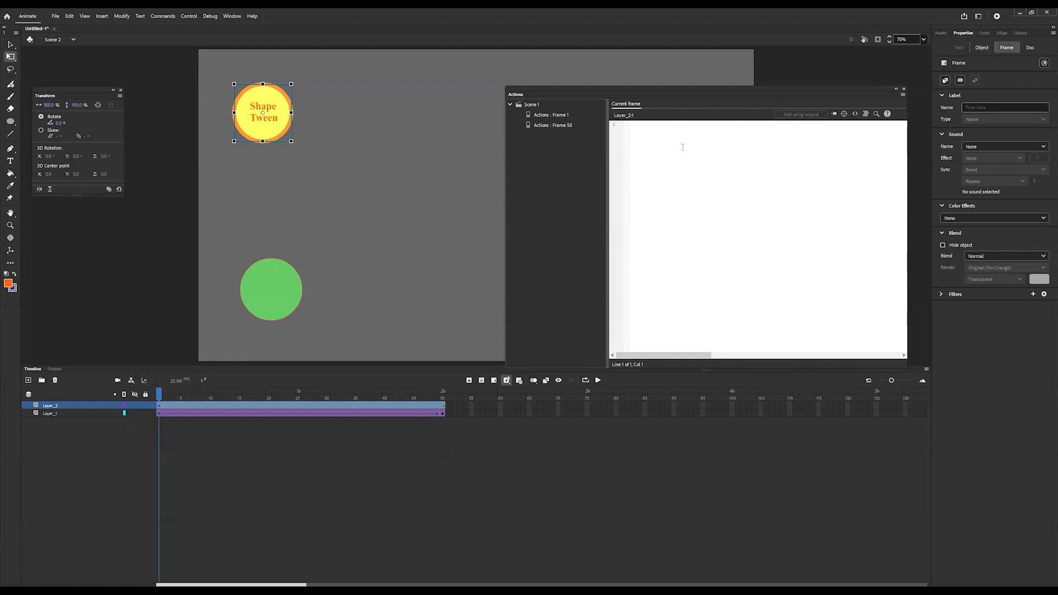
Step: Add the Click to Go to Scene and Play snippet from Timeline Navigation for the Shape Tween button
{"action": "left_click", "coordinate": [854, 114]}
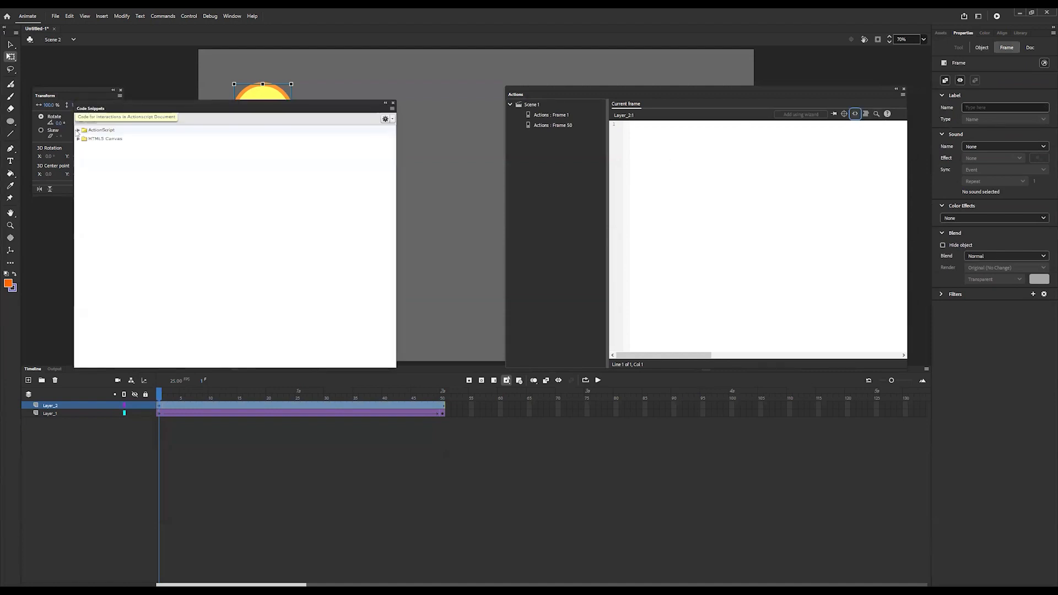
{"action": "left_click", "coordinate": [78, 130]}
{"action": "left_click", "coordinate": [85, 147]}
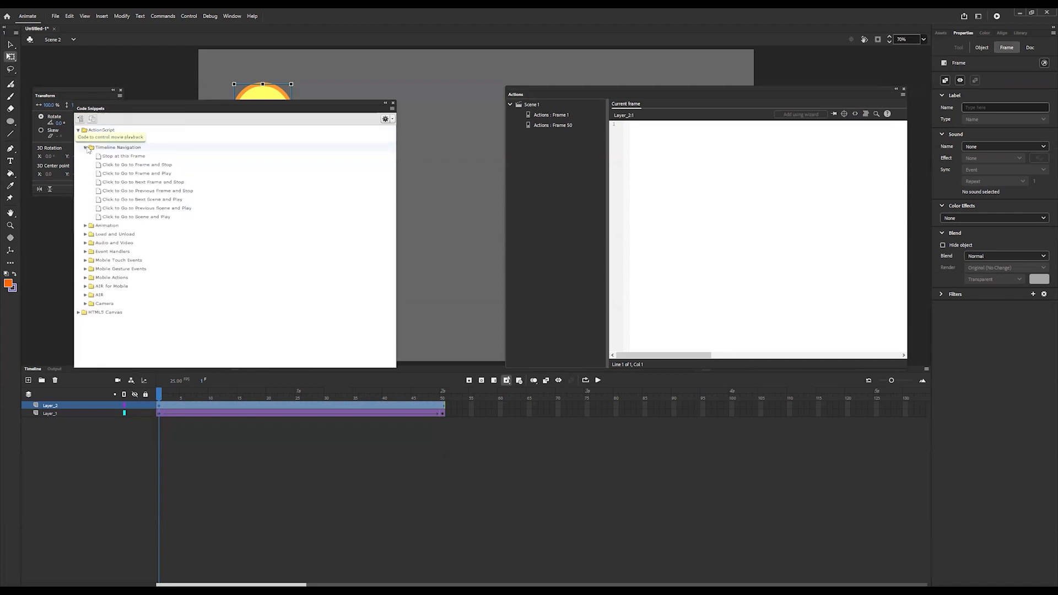
{"action": "double_click", "coordinate": [139, 218]}
{"action": "left_click", "coordinate": [766, 250]}
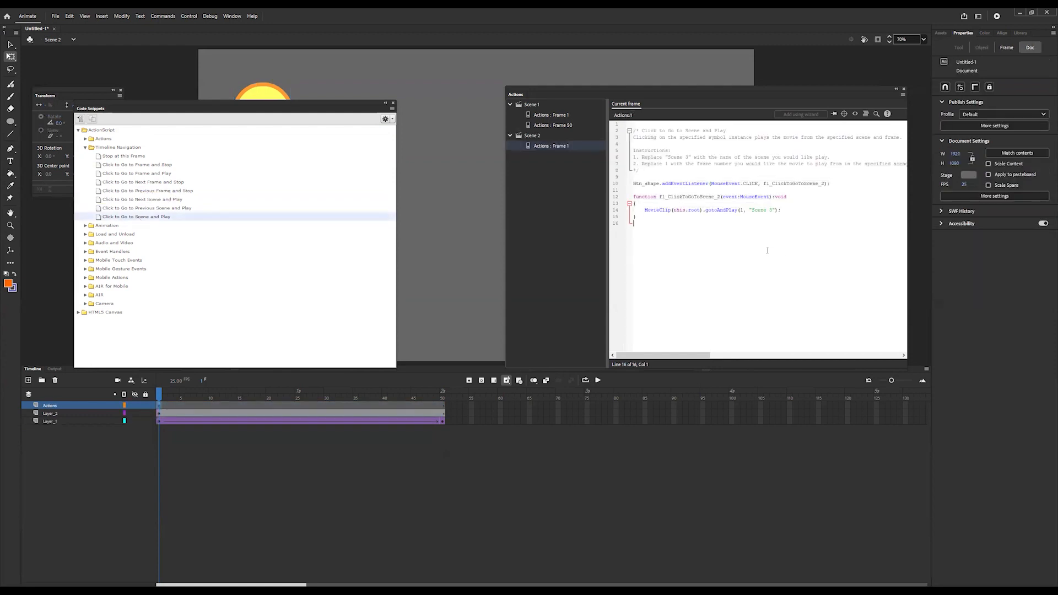
Step: Set the Shape Tween button's script to go to "Scene 1" and close the code snippets
{"action": "double_click", "coordinate": [770, 210]}
{"action": "left_click", "coordinate": [393, 103]}
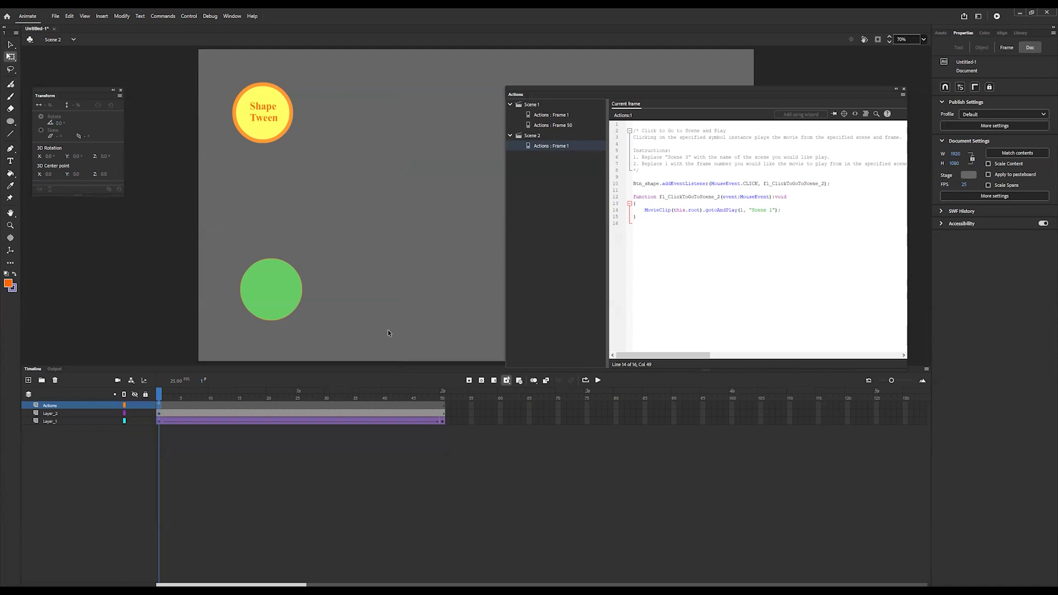
Step: Insert a keyframe at frame 50 of Scene 2's Actions layer and give it a stop(); script
{"action": "right_click", "coordinate": [442, 410]}
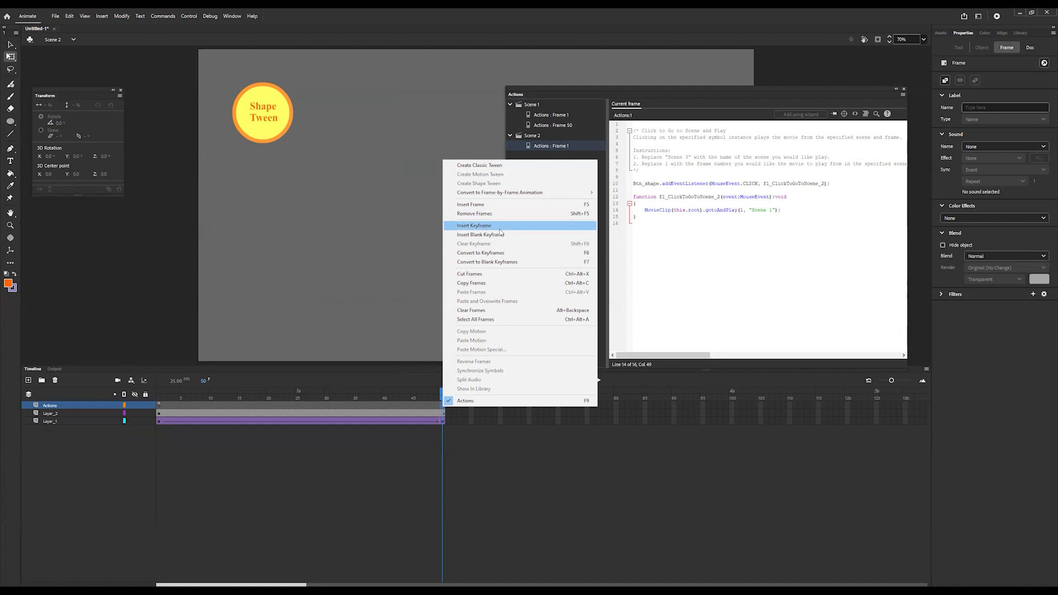
{"action": "left_click", "coordinate": [474, 226]}
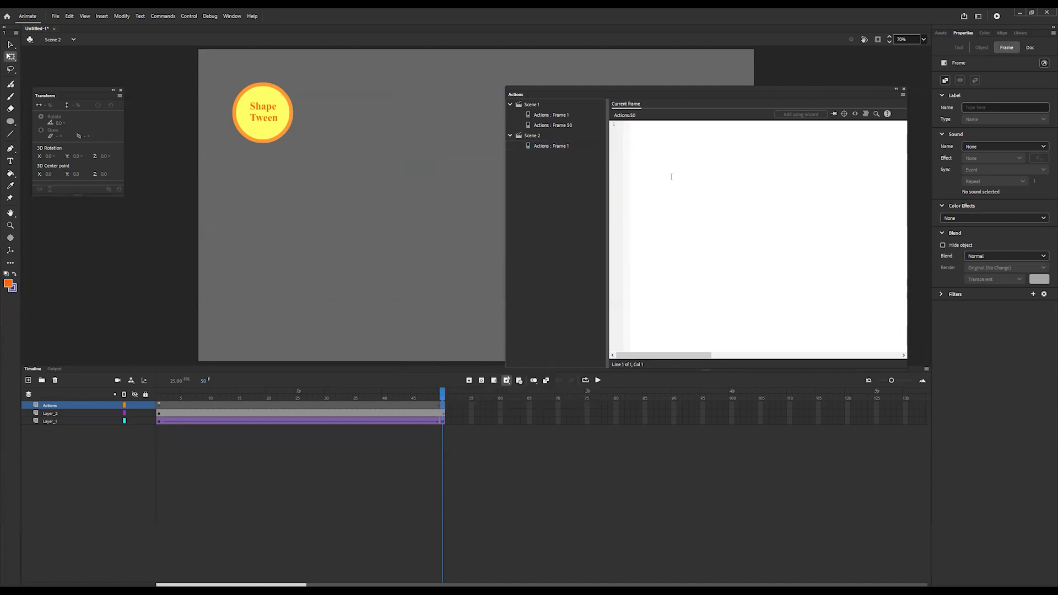
{"action": "type", "text": "stop("}
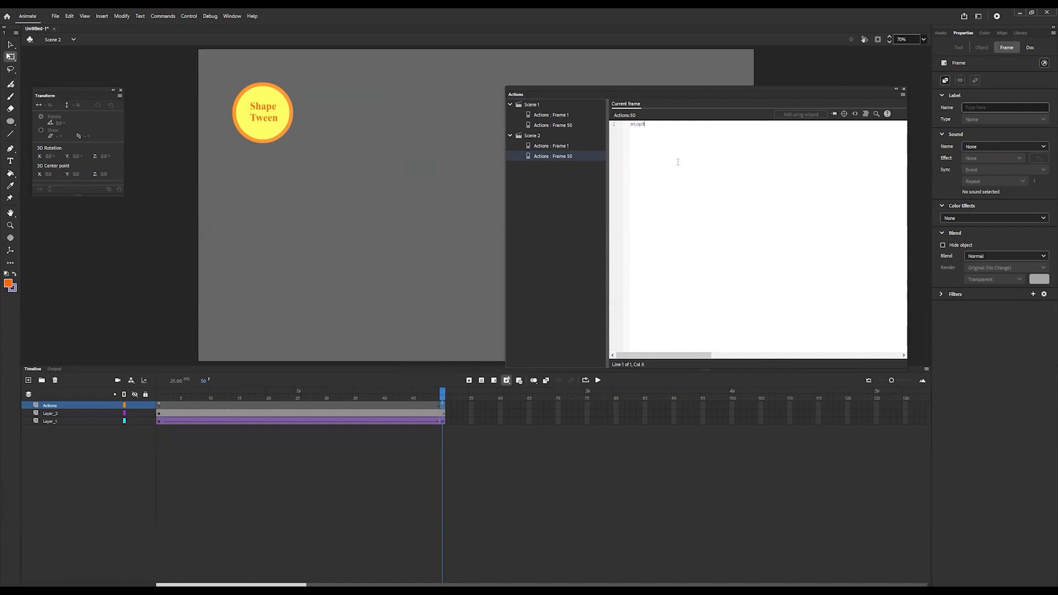
{"action": "type", "text": ");"}
Step: Test the movie, switching scenes with the Classic Tween and Shape Tween buttons and trying Play and Stop, and close the preview
{"action": "key", "text": "ctrl+Return"}
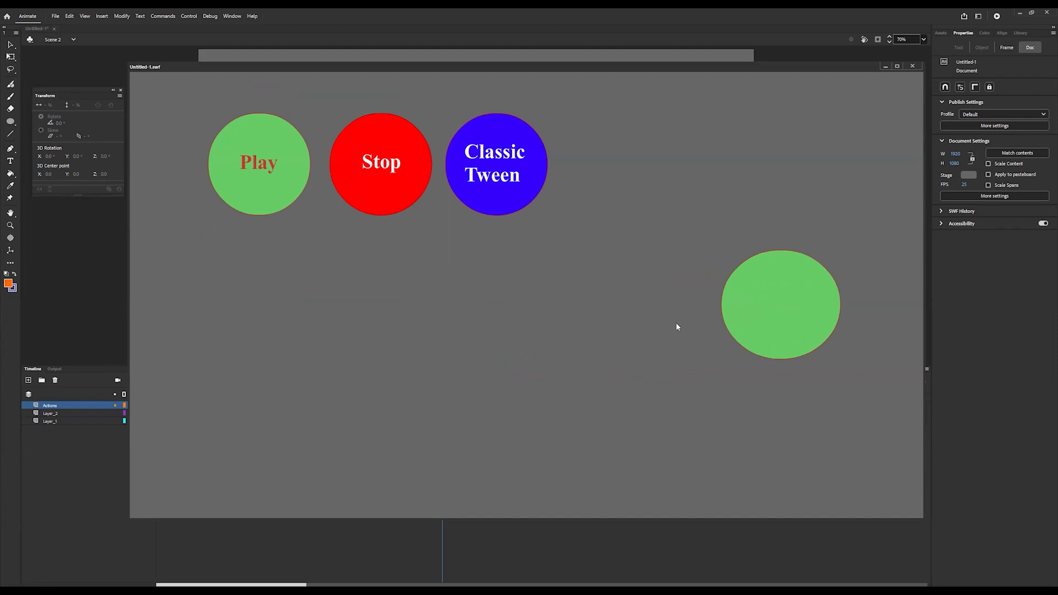
{"action": "left_click", "coordinate": [501, 182]}
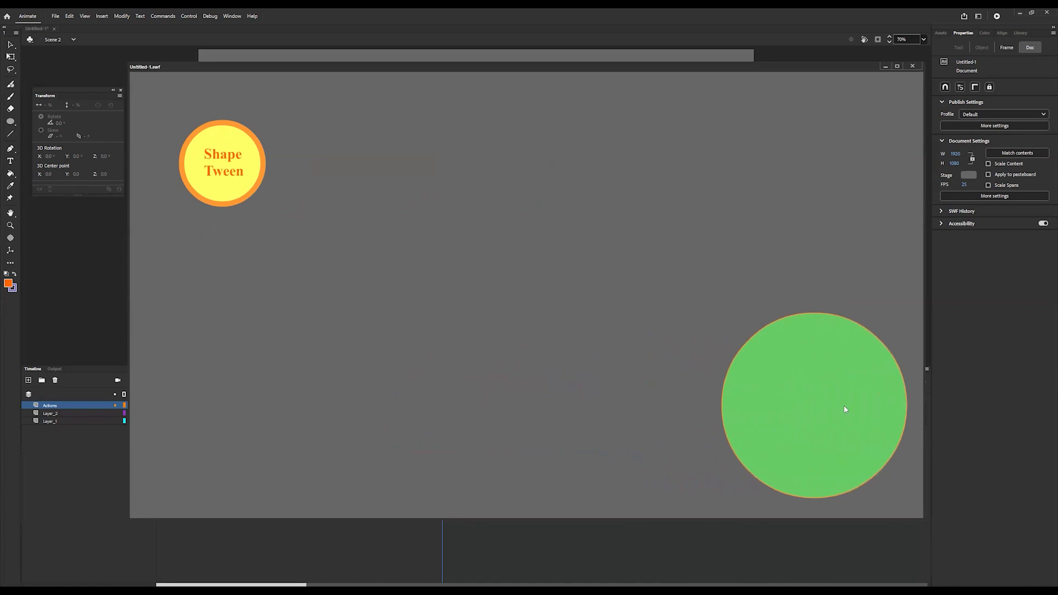
{"action": "left_click", "coordinate": [232, 168]}
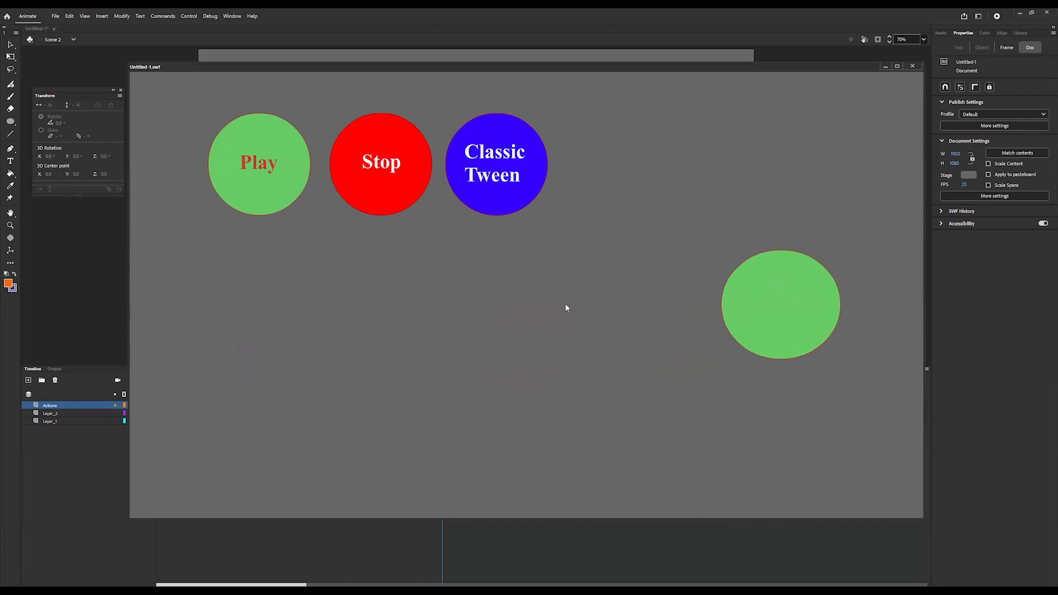
{"action": "left_click", "coordinate": [251, 185]}
{"action": "left_click", "coordinate": [231, 182]}
{"action": "left_click", "coordinate": [359, 173]}
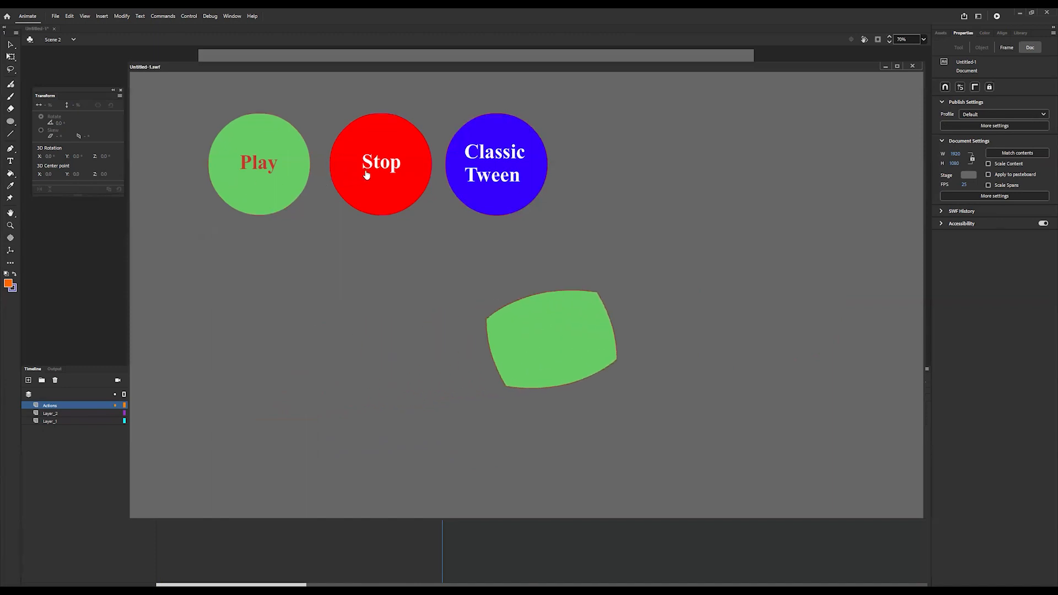
{"action": "left_click", "coordinate": [235, 173]}
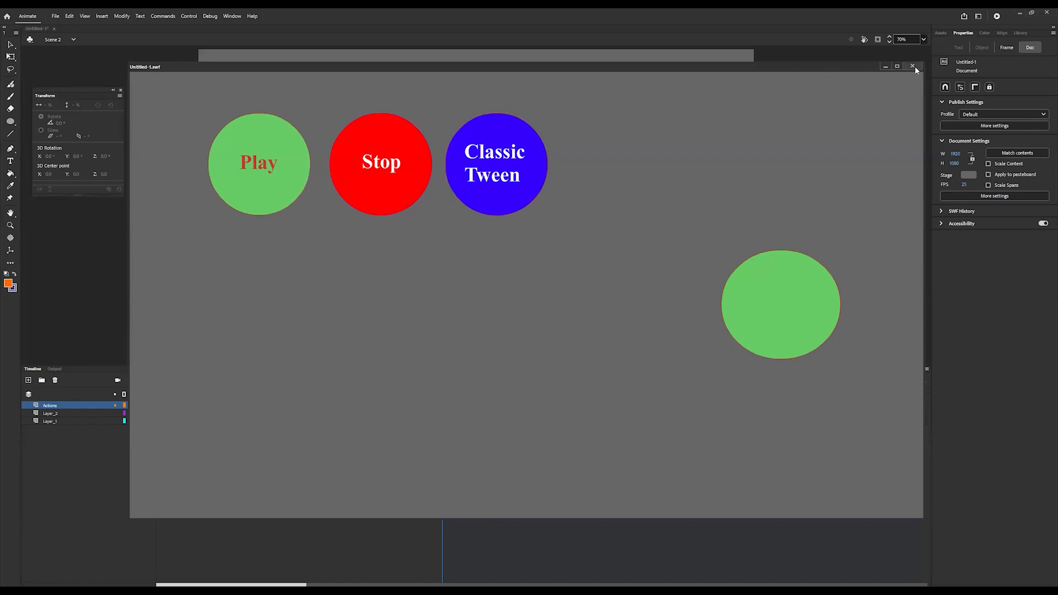
{"action": "left_click", "coordinate": [257, 182]}
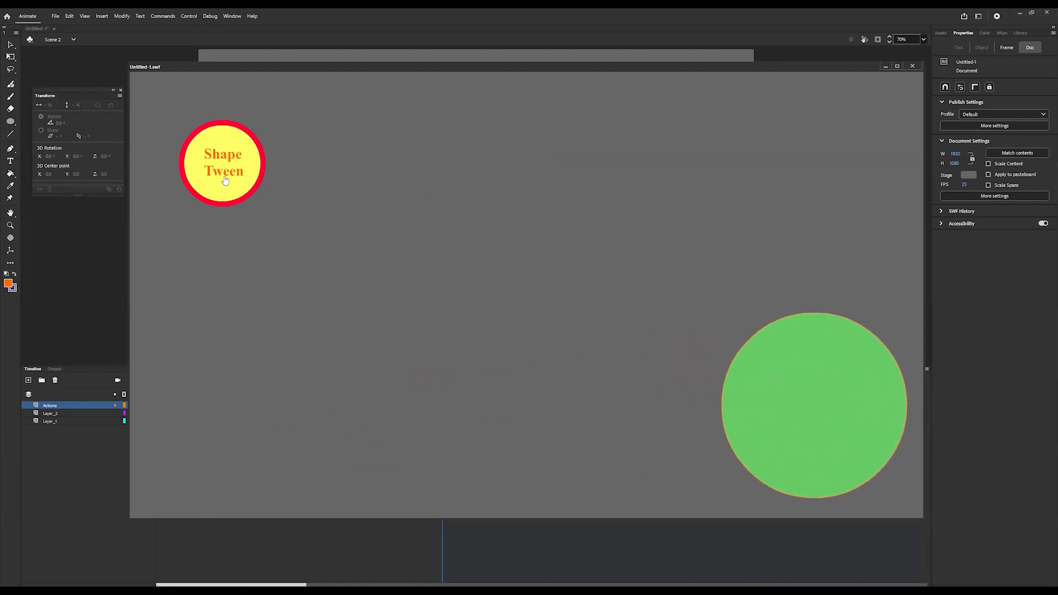
{"action": "left_click", "coordinate": [200, 169]}
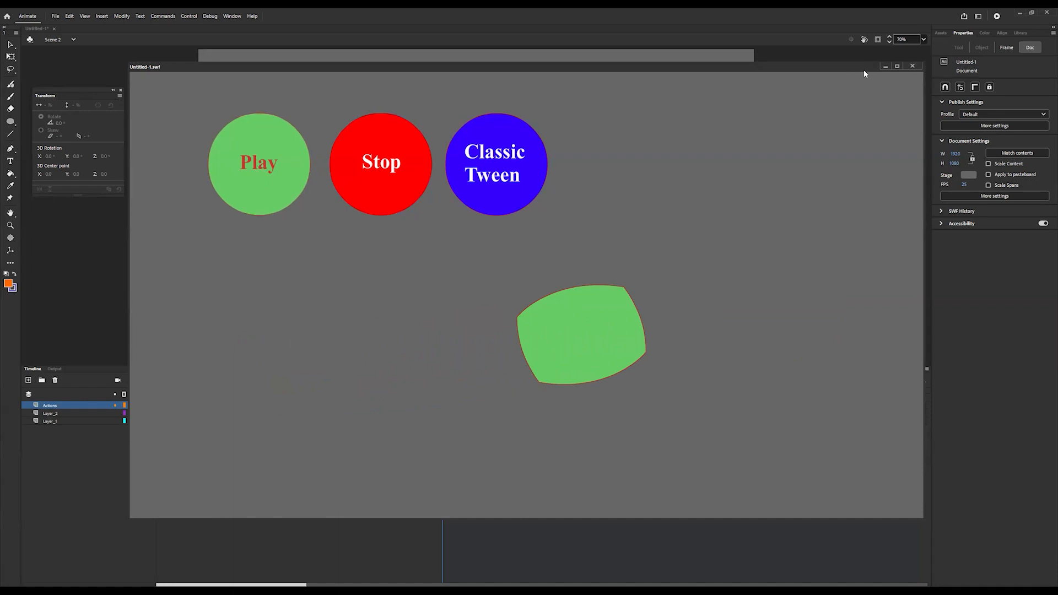
{"action": "left_click", "coordinate": [242, 168]}
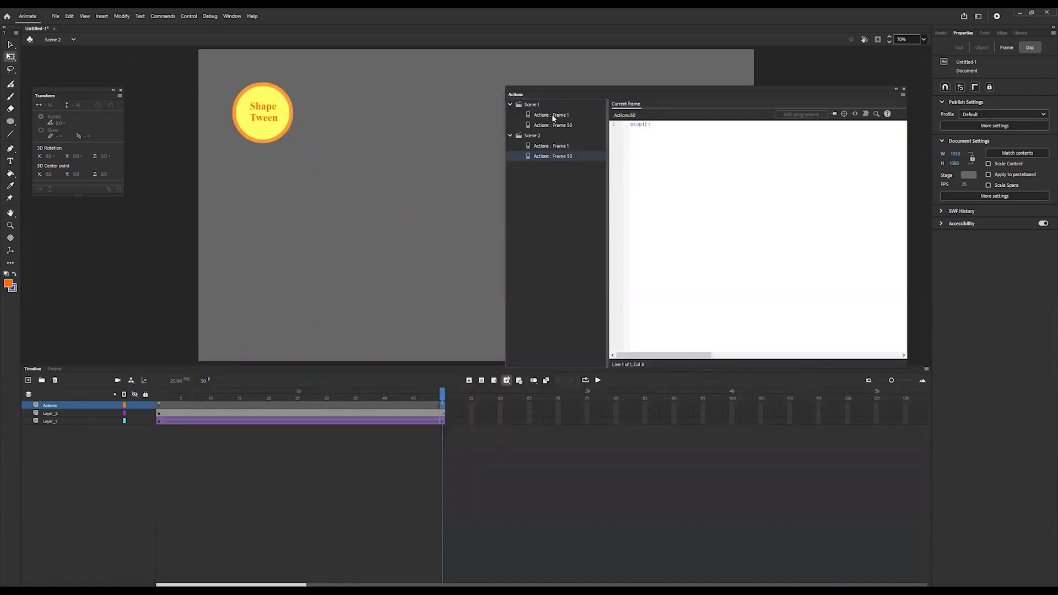
Step: In Scene 1's frame 1 script, replace play() in the Play button's click handler with gotoAndPlay(1)
{"action": "left_click", "coordinate": [551, 115]}
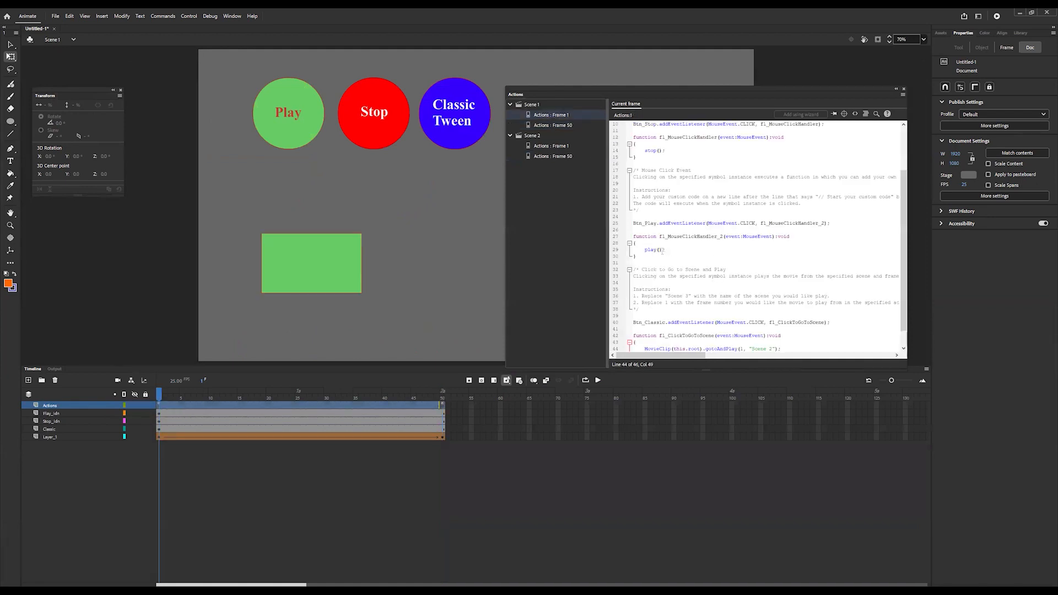
{"action": "scroll", "coordinate": [674, 253], "scroll_direction": "down", "scroll_amount": 1}
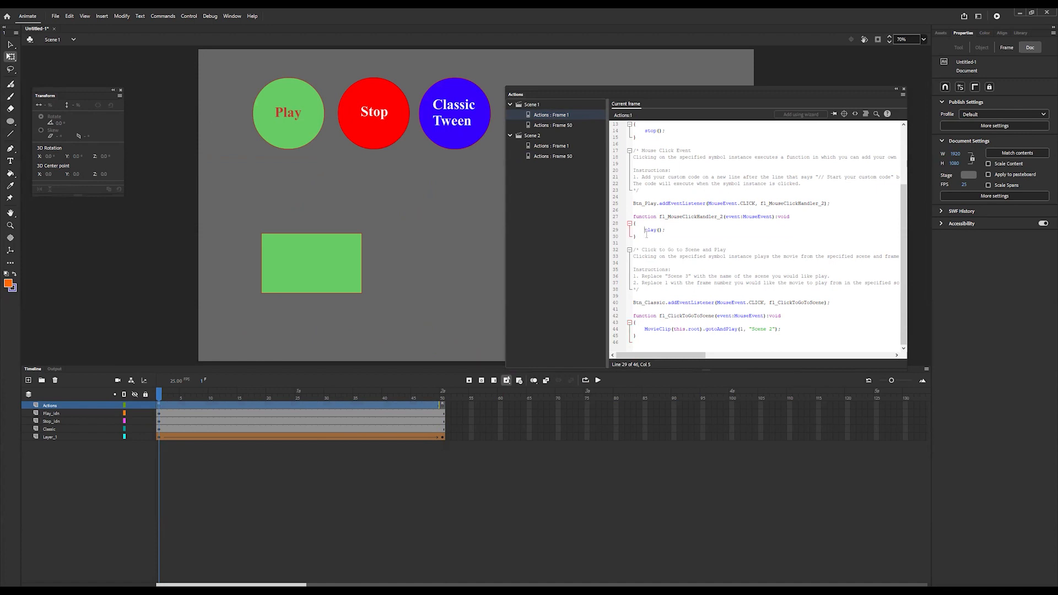
{"action": "type", "text": "gotoAndPlay"}
{"action": "key", "text": "Delete"}
{"action": "key", "text": "Delete"}
{"action": "key", "text": "Delete"}
{"action": "key", "text": "Delete"}
{"action": "type", "text": "1"}
Step: Test the movie with the revised Play script, trying the Stop, Classic Tween and Shape Tween buttons, and close the preview
{"action": "key", "text": "ctrl+Return"}
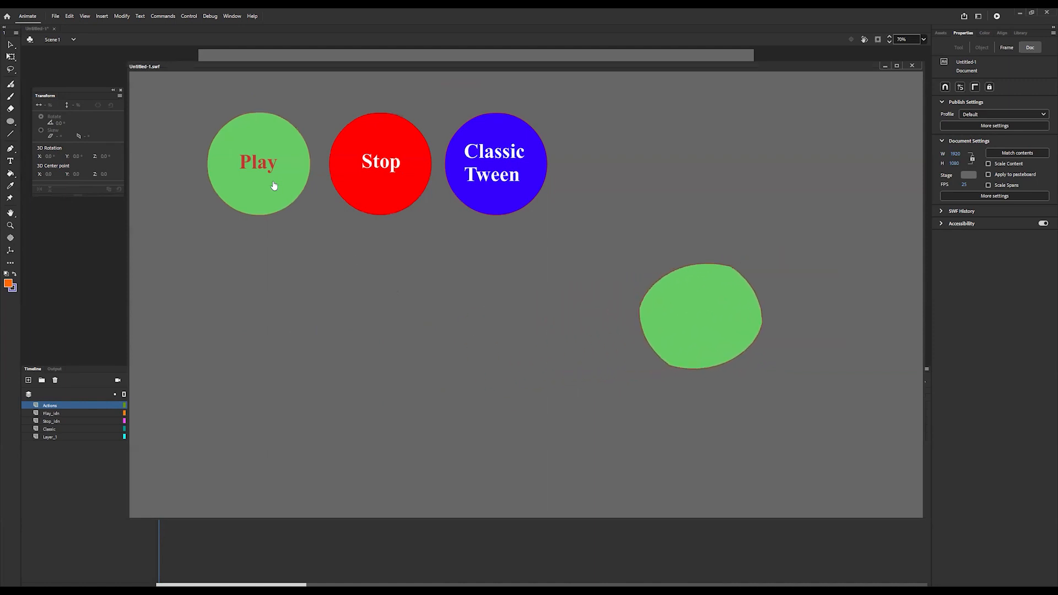
{"action": "left_click", "coordinate": [390, 182]}
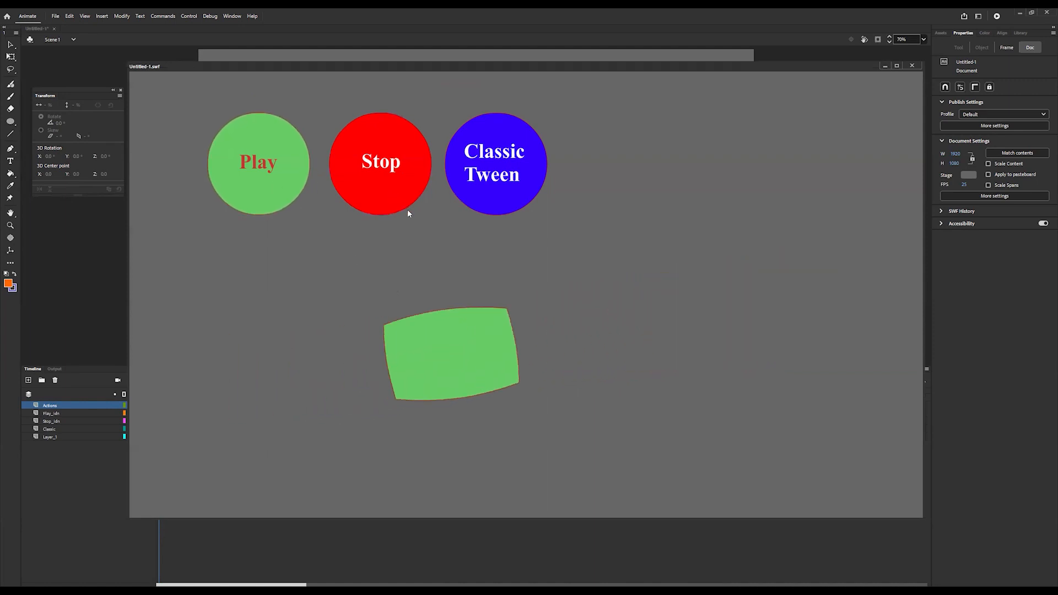
{"action": "left_click", "coordinate": [503, 183]}
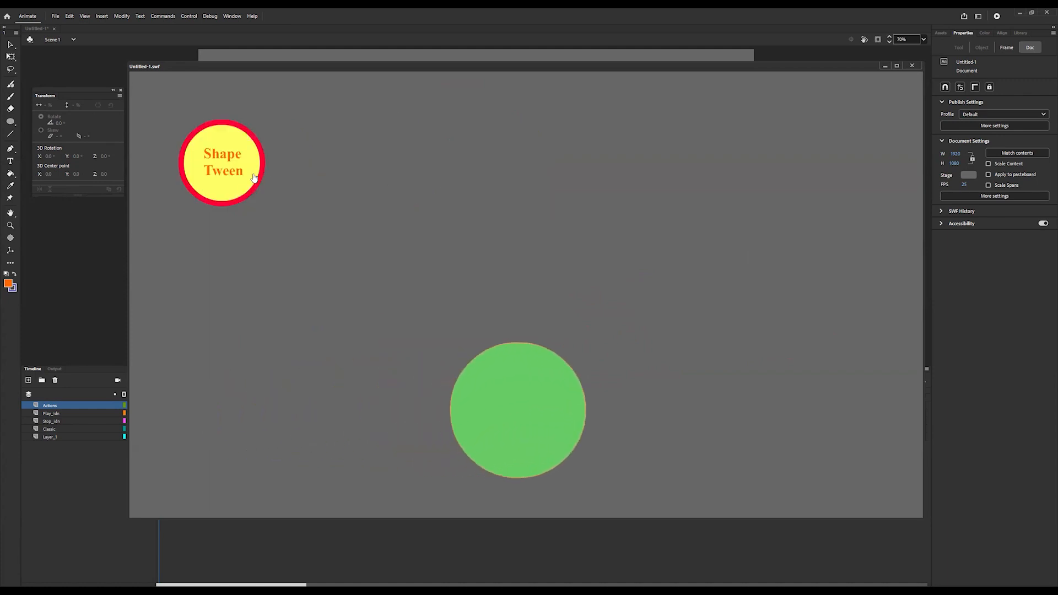
{"action": "left_click", "coordinate": [226, 175]}
{"action": "left_click", "coordinate": [226, 174]}
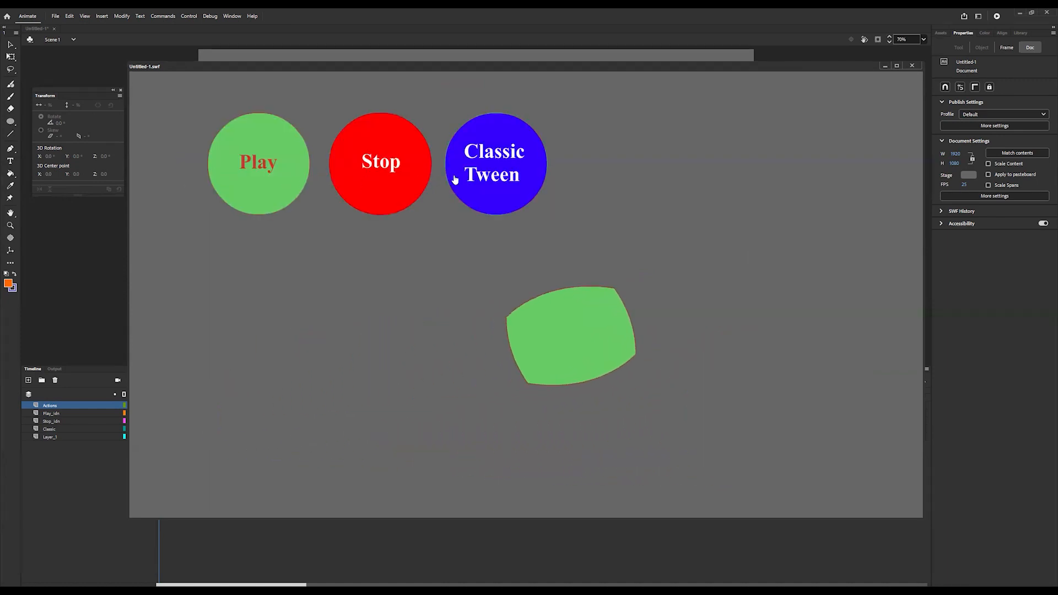
{"action": "left_click", "coordinate": [479, 175]}
{"action": "left_click", "coordinate": [225, 168]}
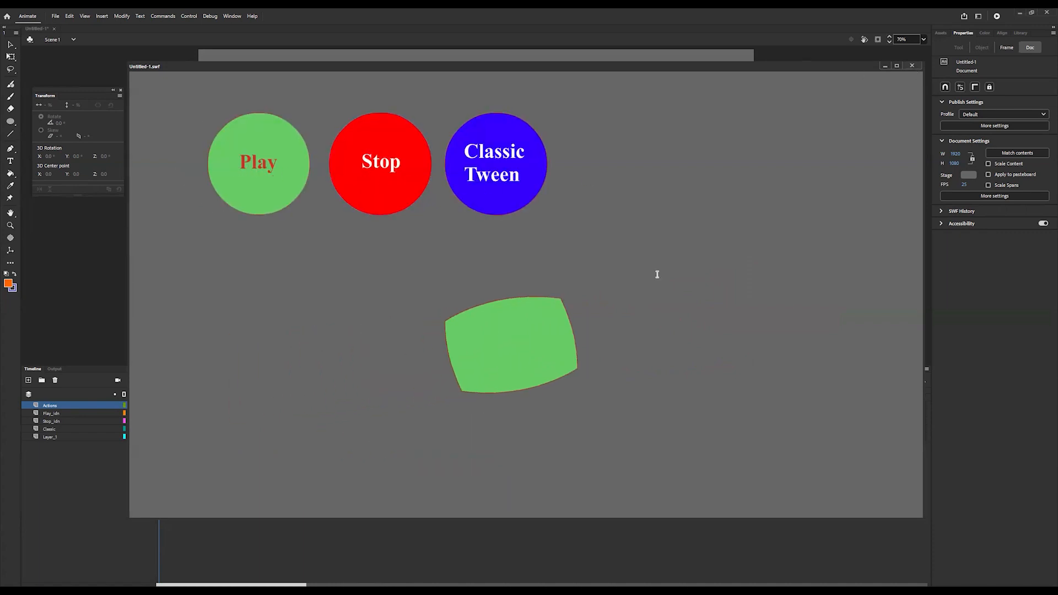
{"action": "key", "text": "ctrl+w"}
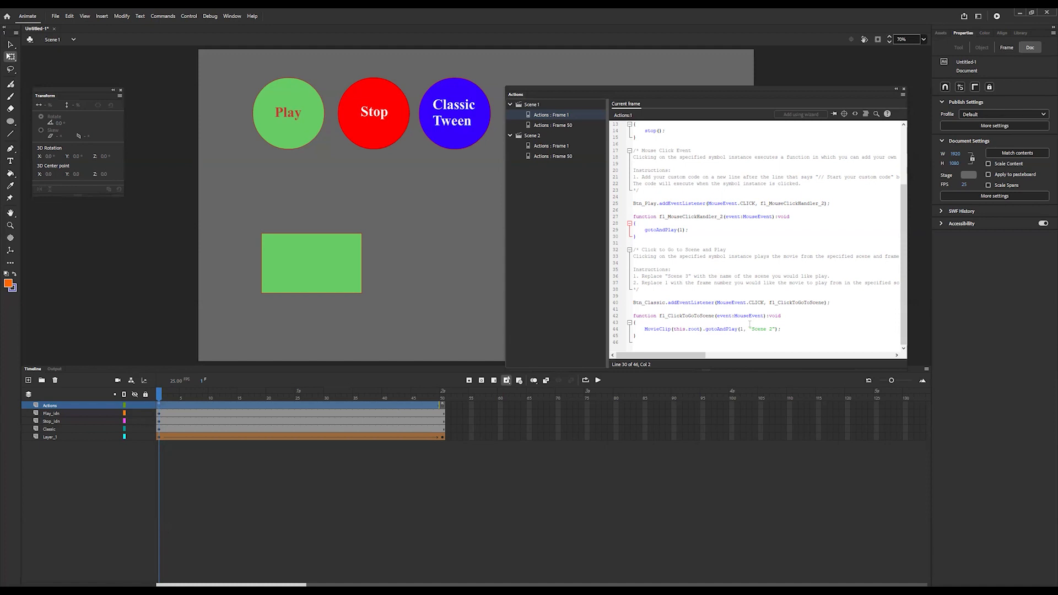
{"action": "scroll", "coordinate": [721, 291], "scroll_direction": "up", "scroll_amount": 3}
{"action": "scroll", "coordinate": [721, 291], "scroll_direction": "down", "scroll_amount": 1}
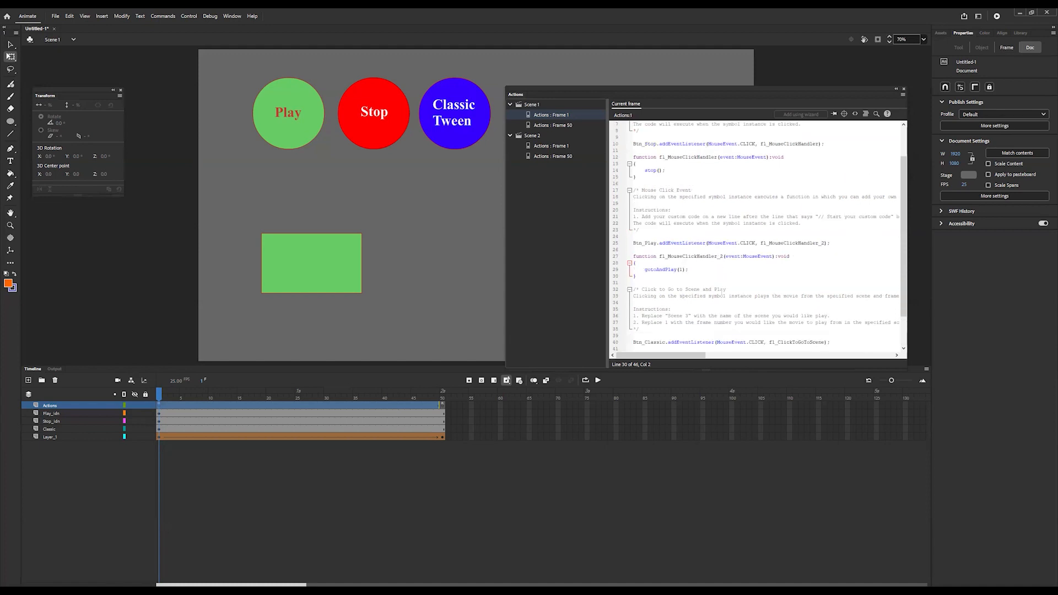